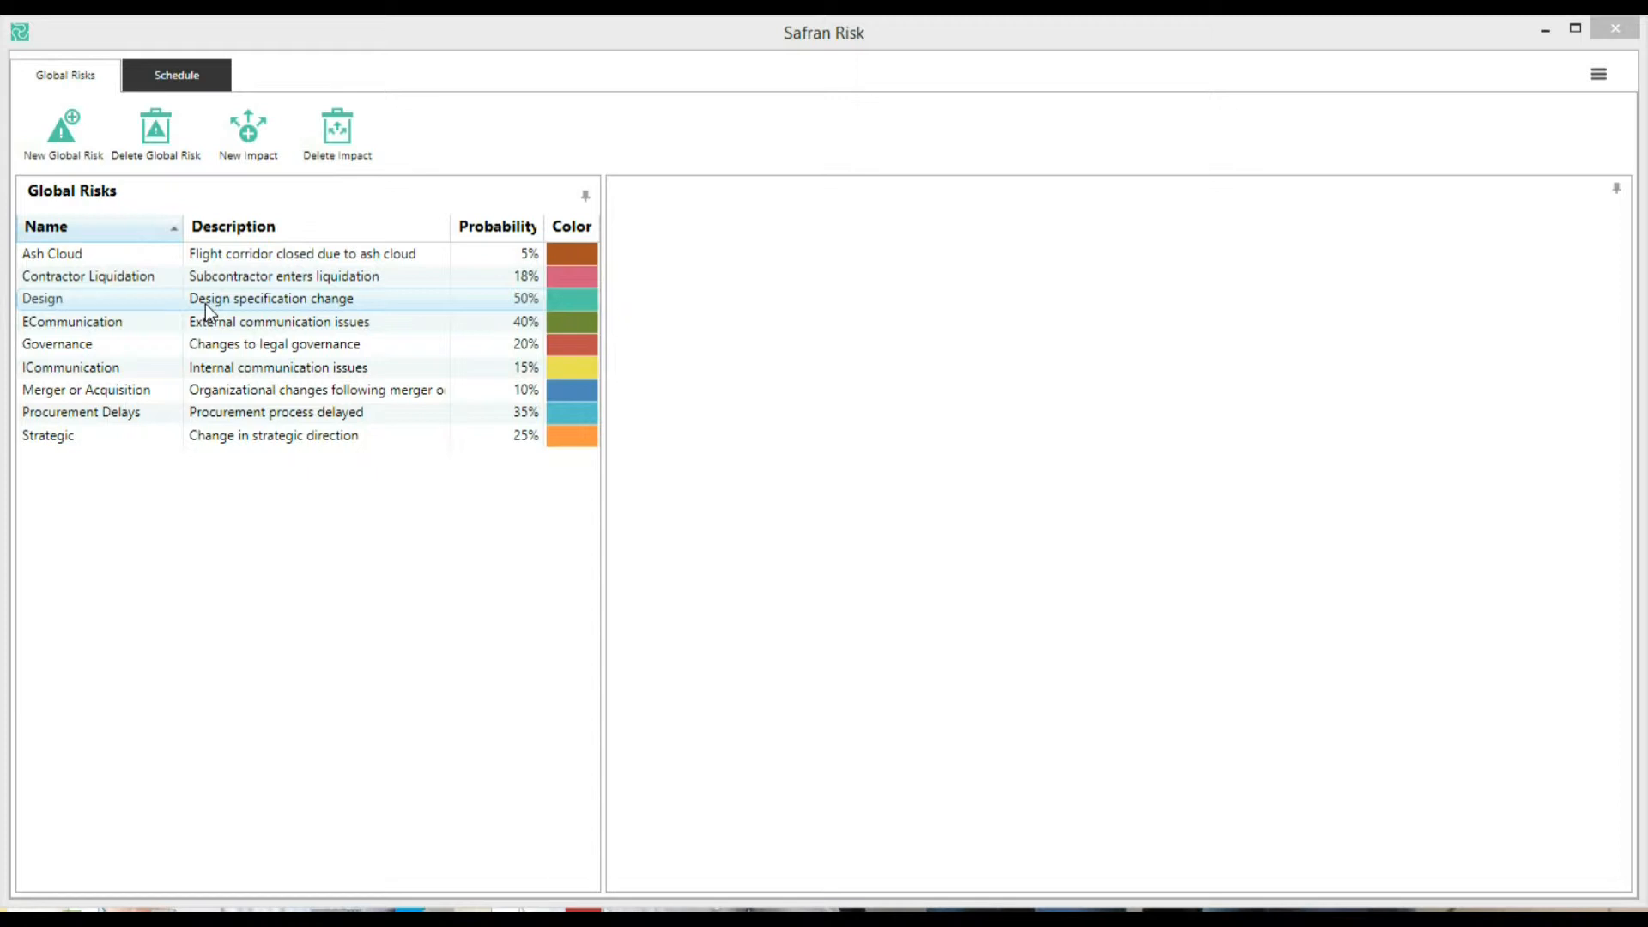
Open the Drone Prototype project from the database
left_click(196, 85)
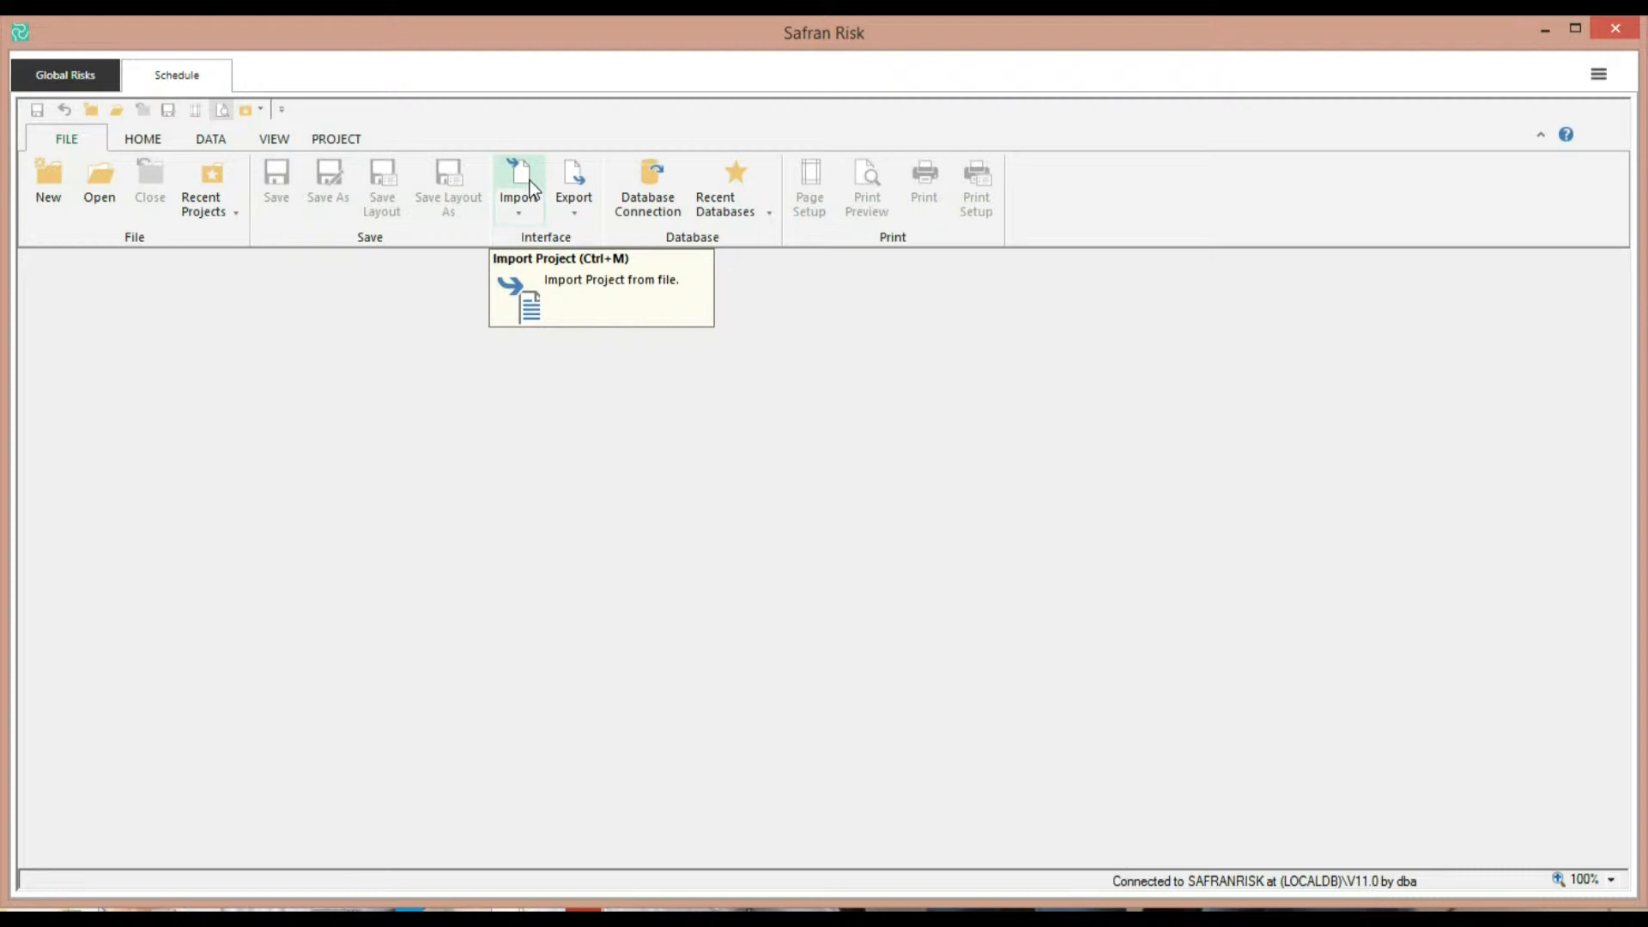
left_click(103, 186)
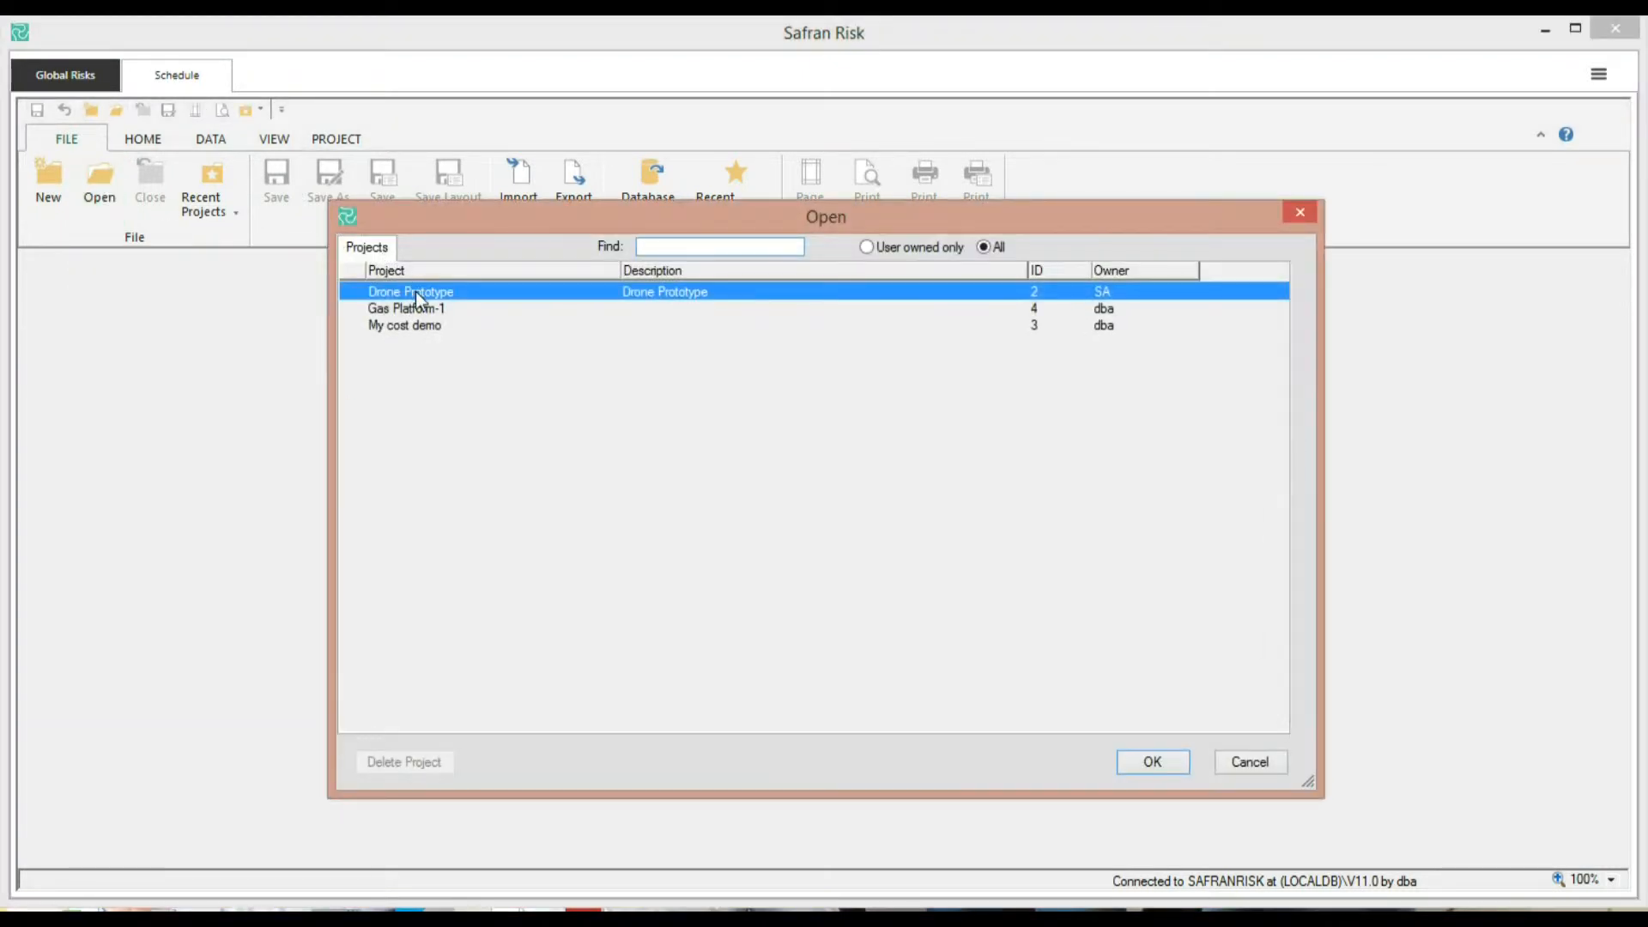
left_click(1153, 763)
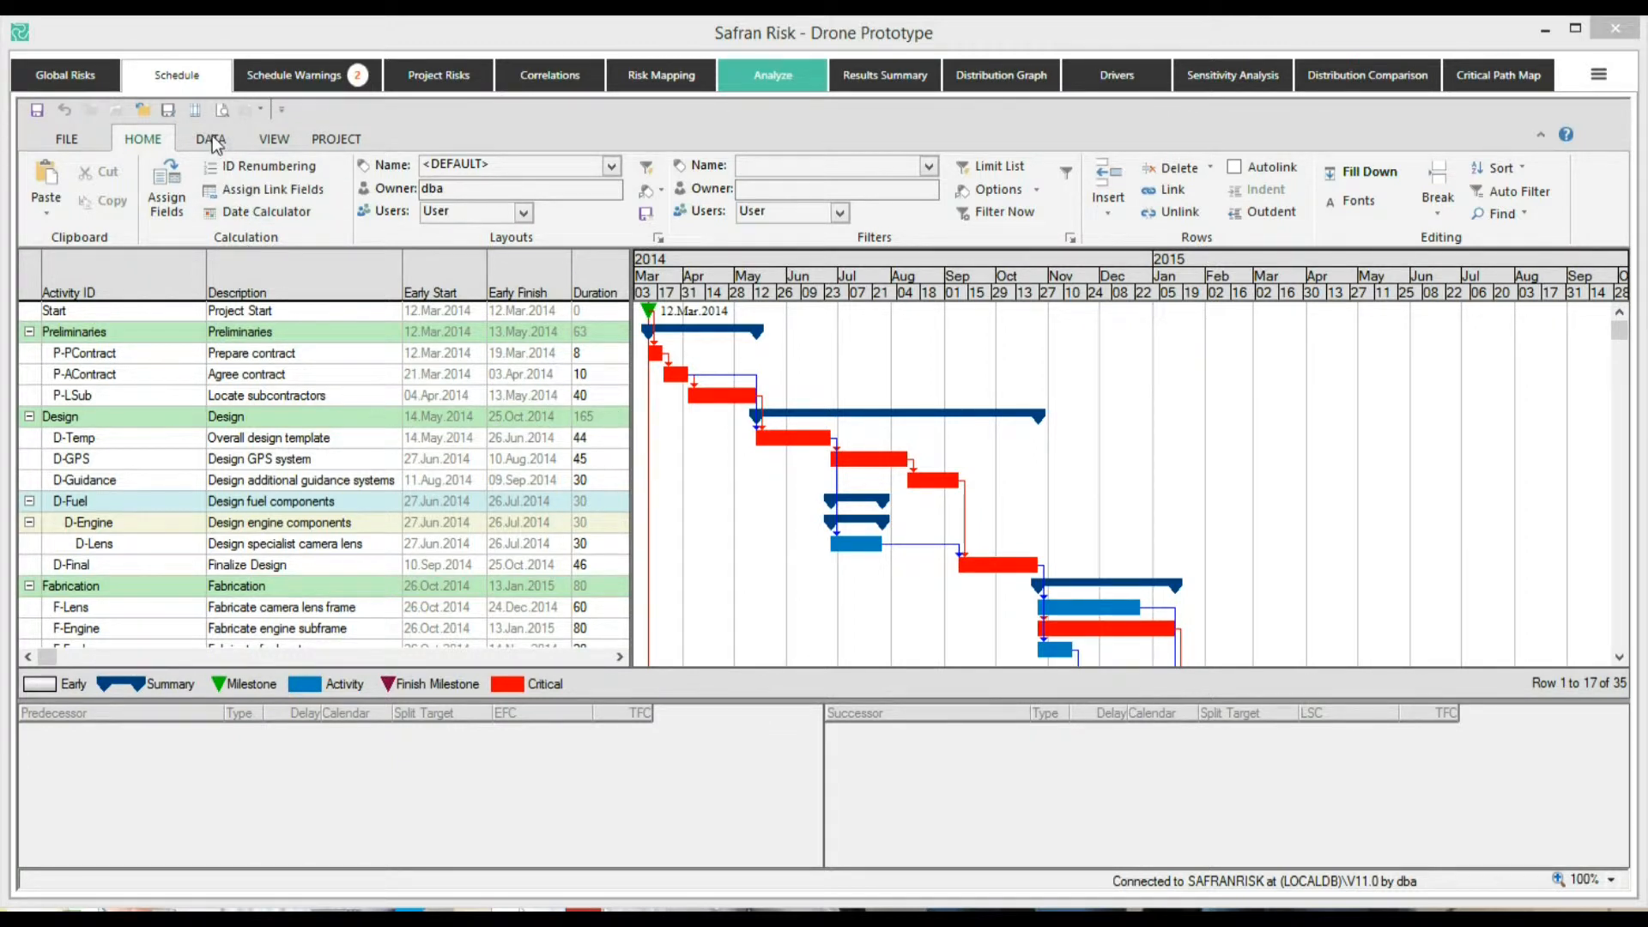
Show activity and then link information in the lower pane for the Design GPS system activity
left_click(271, 138)
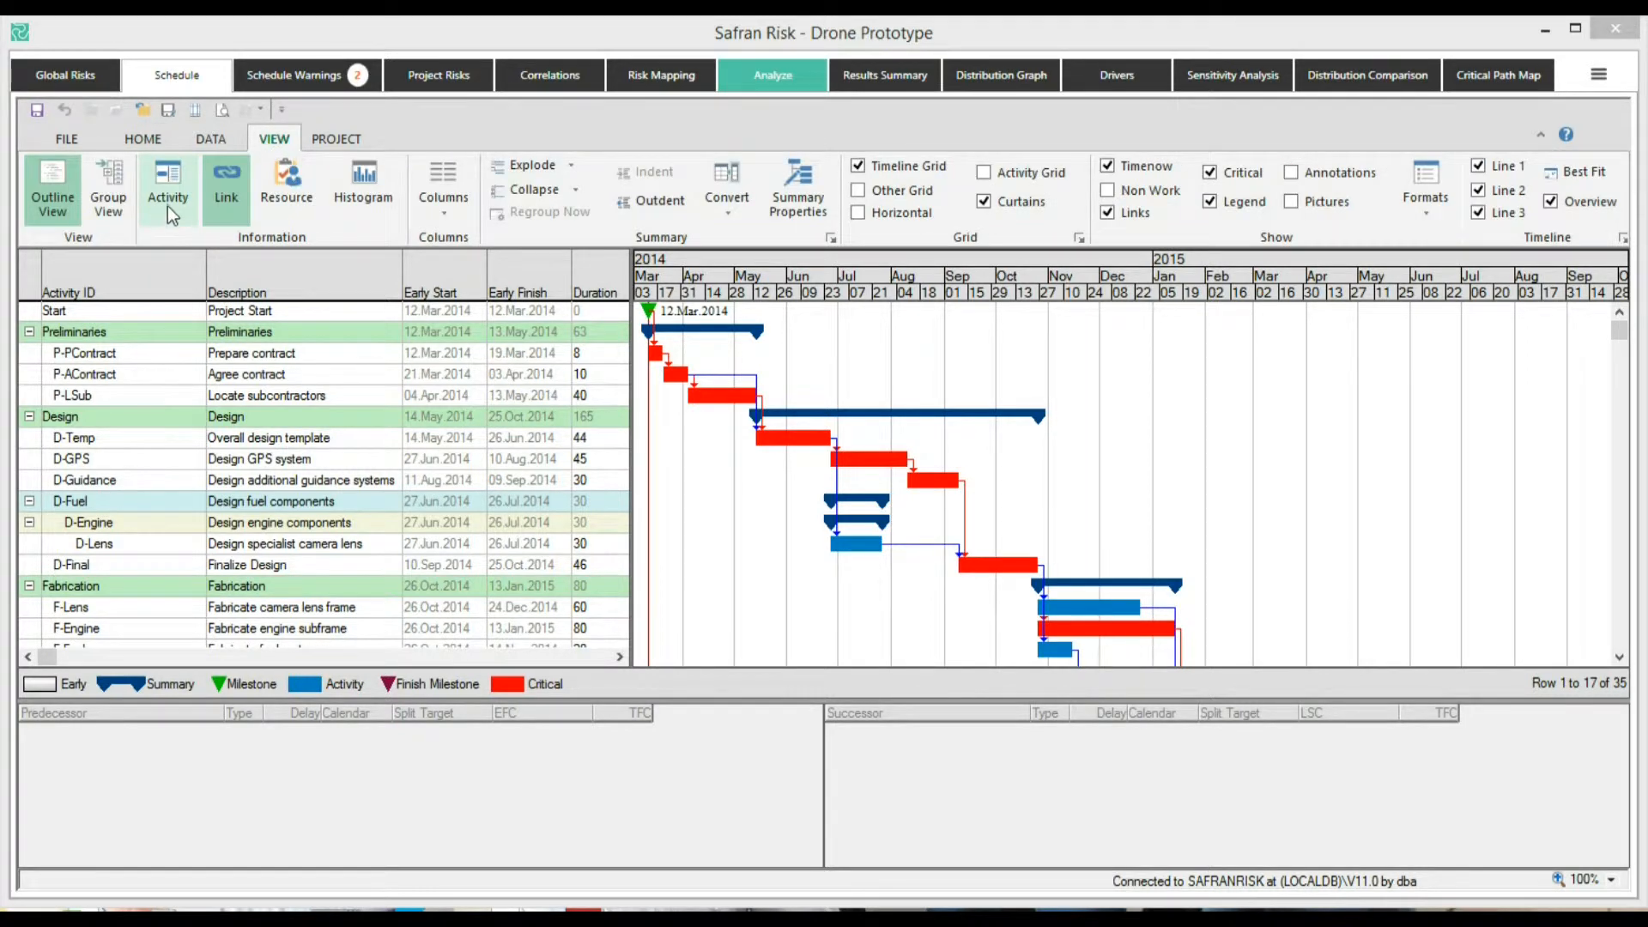
left_click(175, 189)
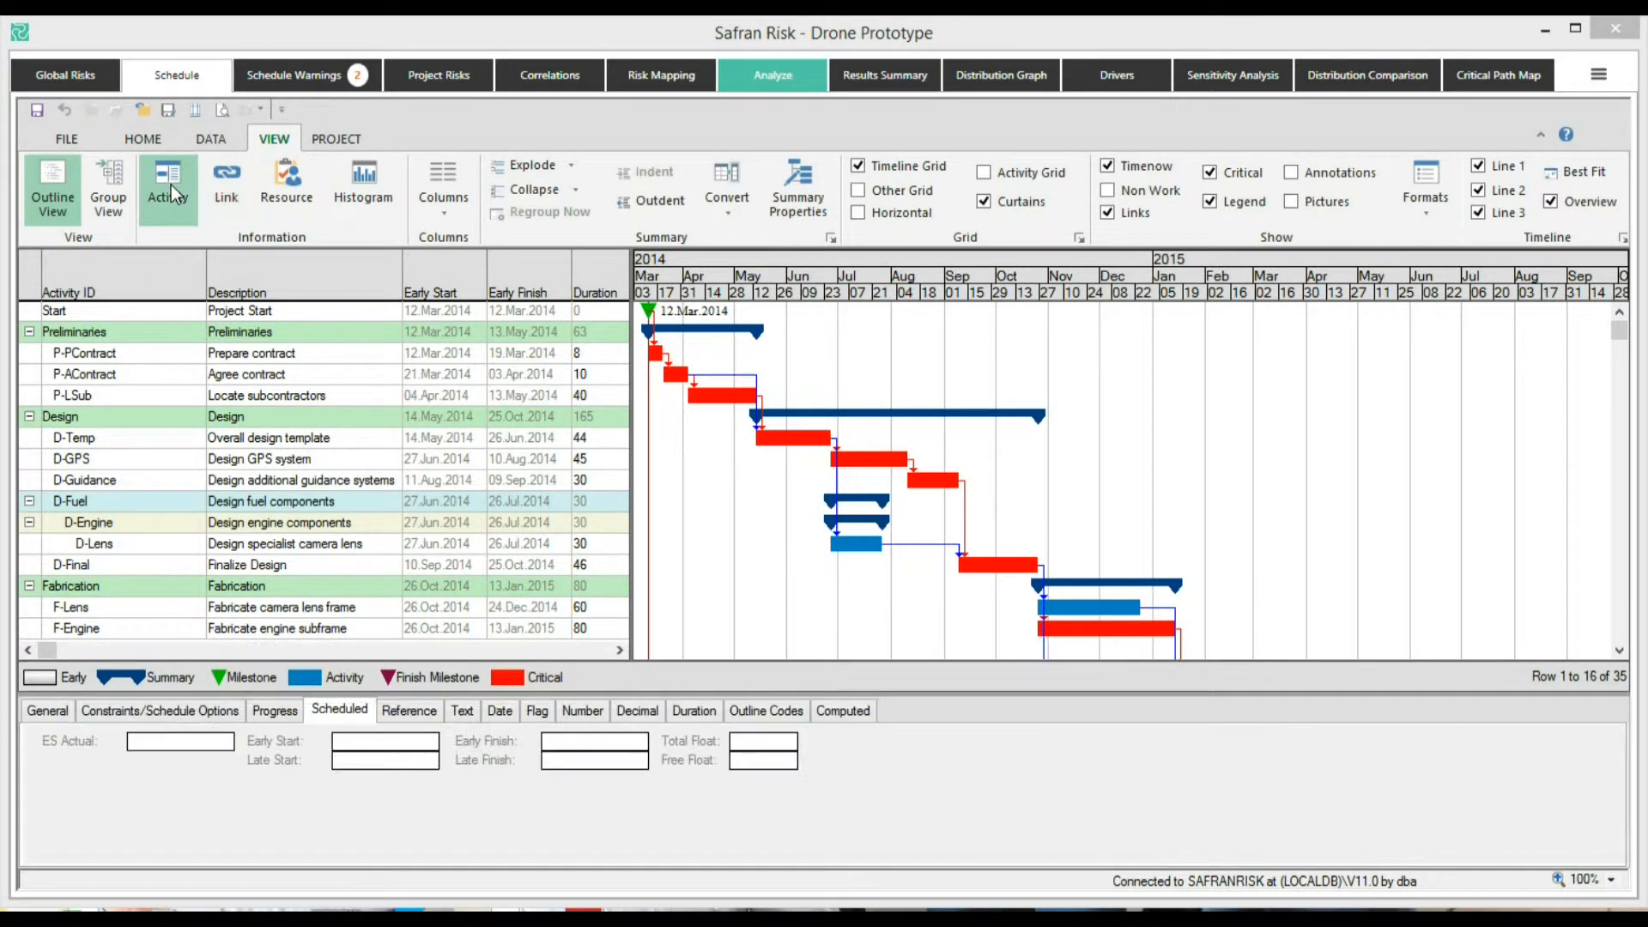
left_click(228, 189)
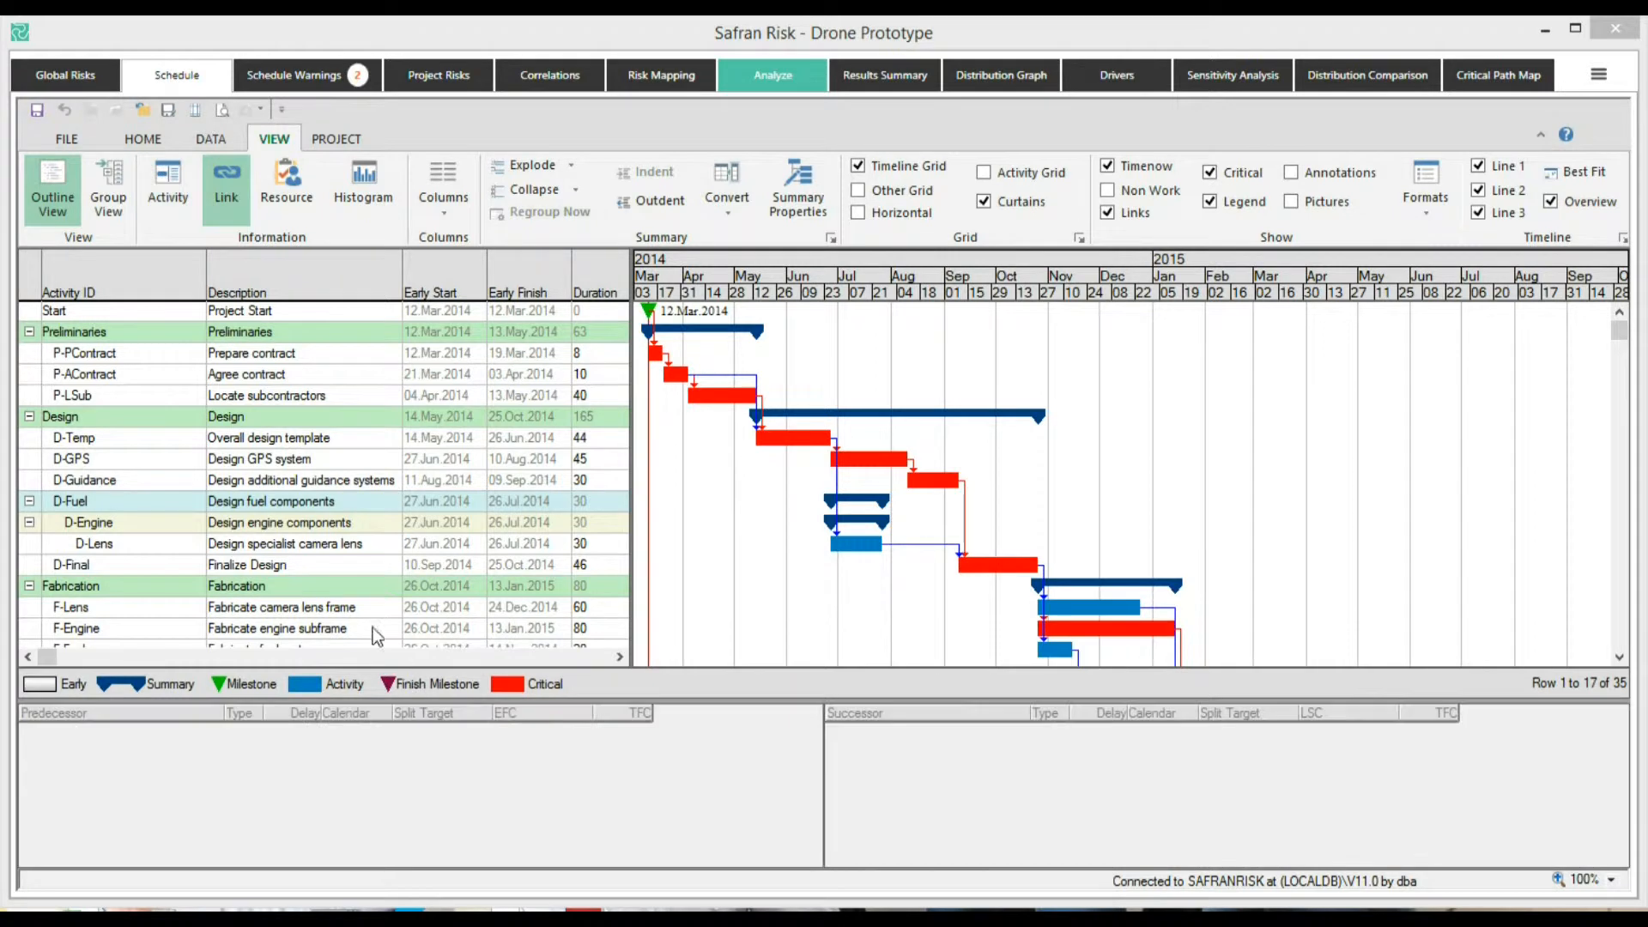
left_click(307, 469)
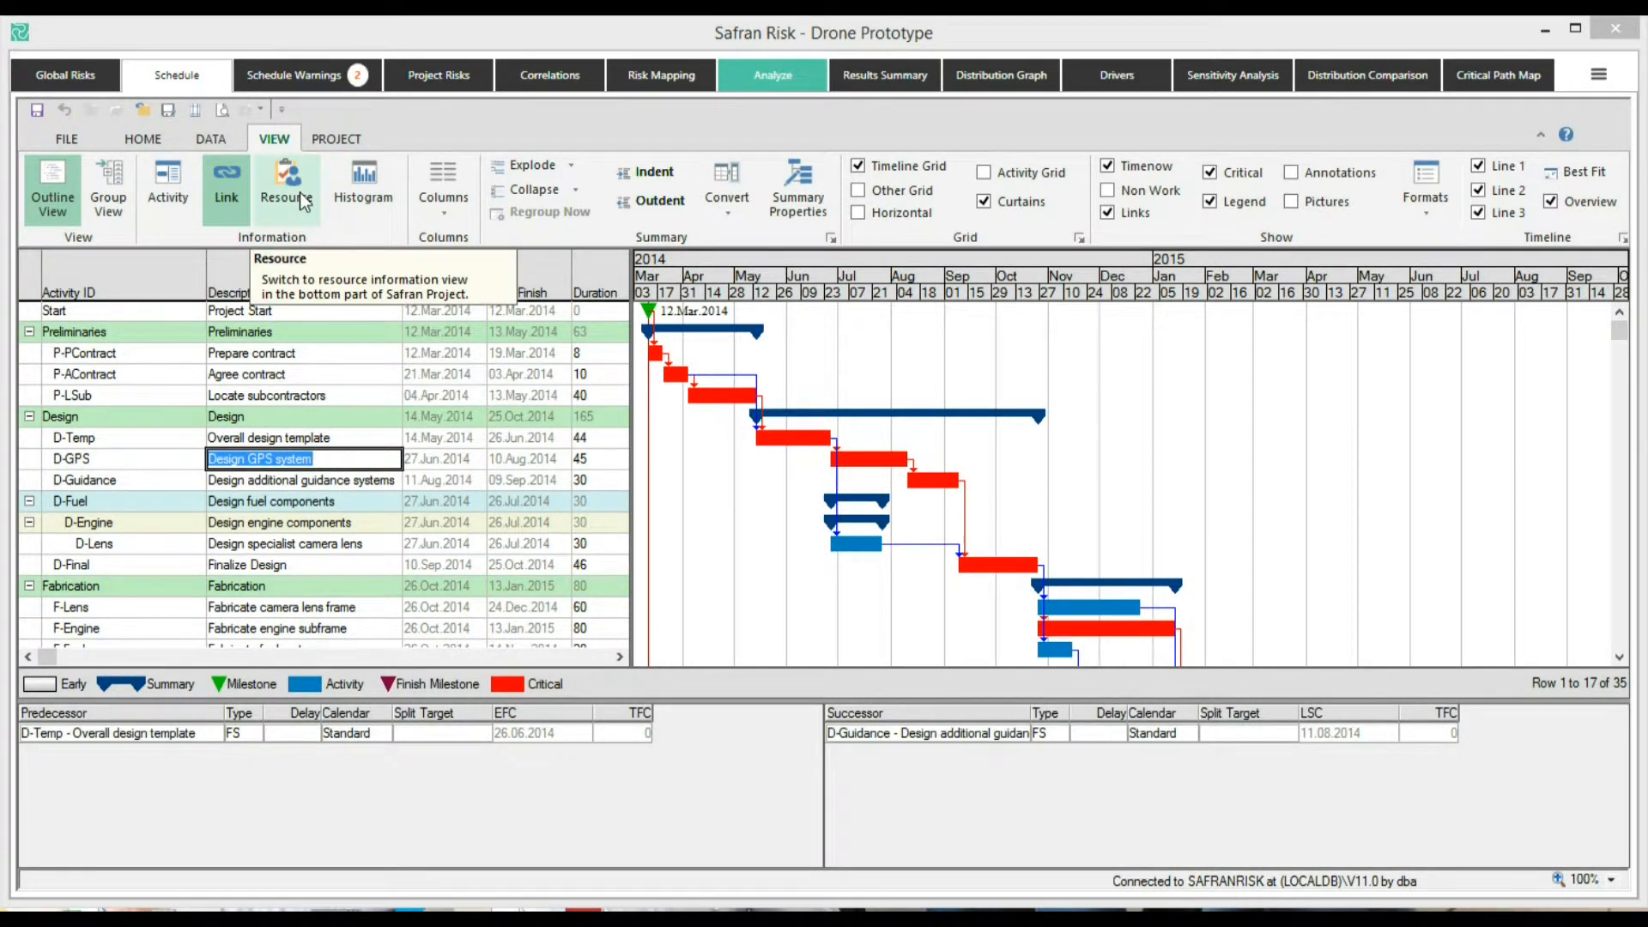
Toggle the schedule between group view and outline view
left_click(280, 289)
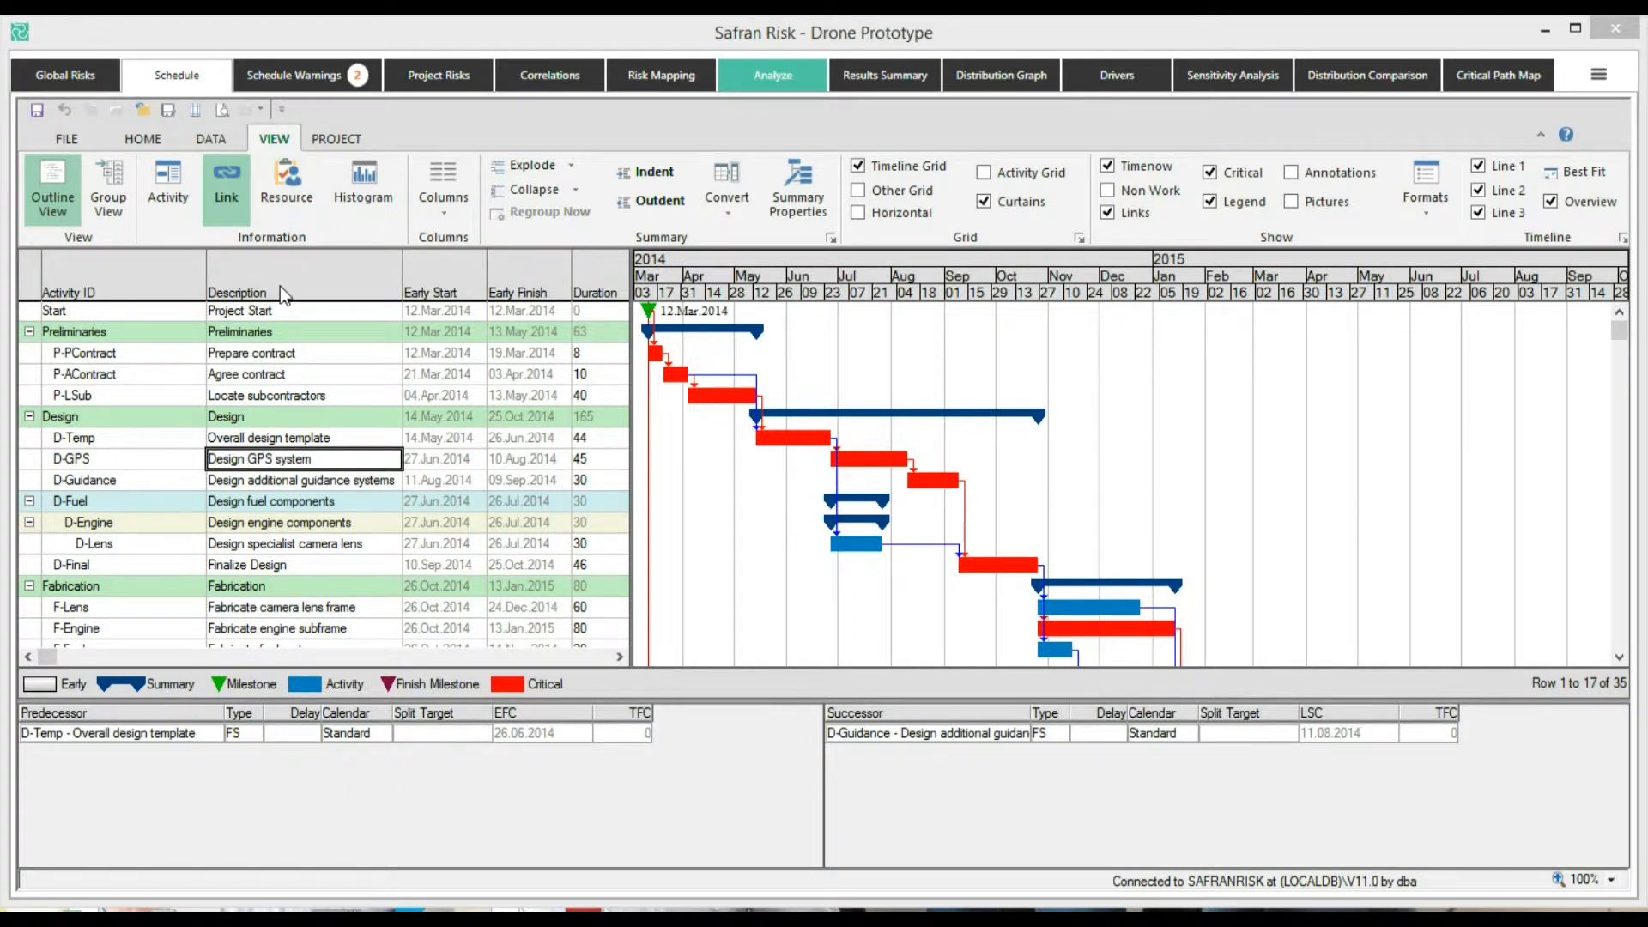
left_click(109, 199)
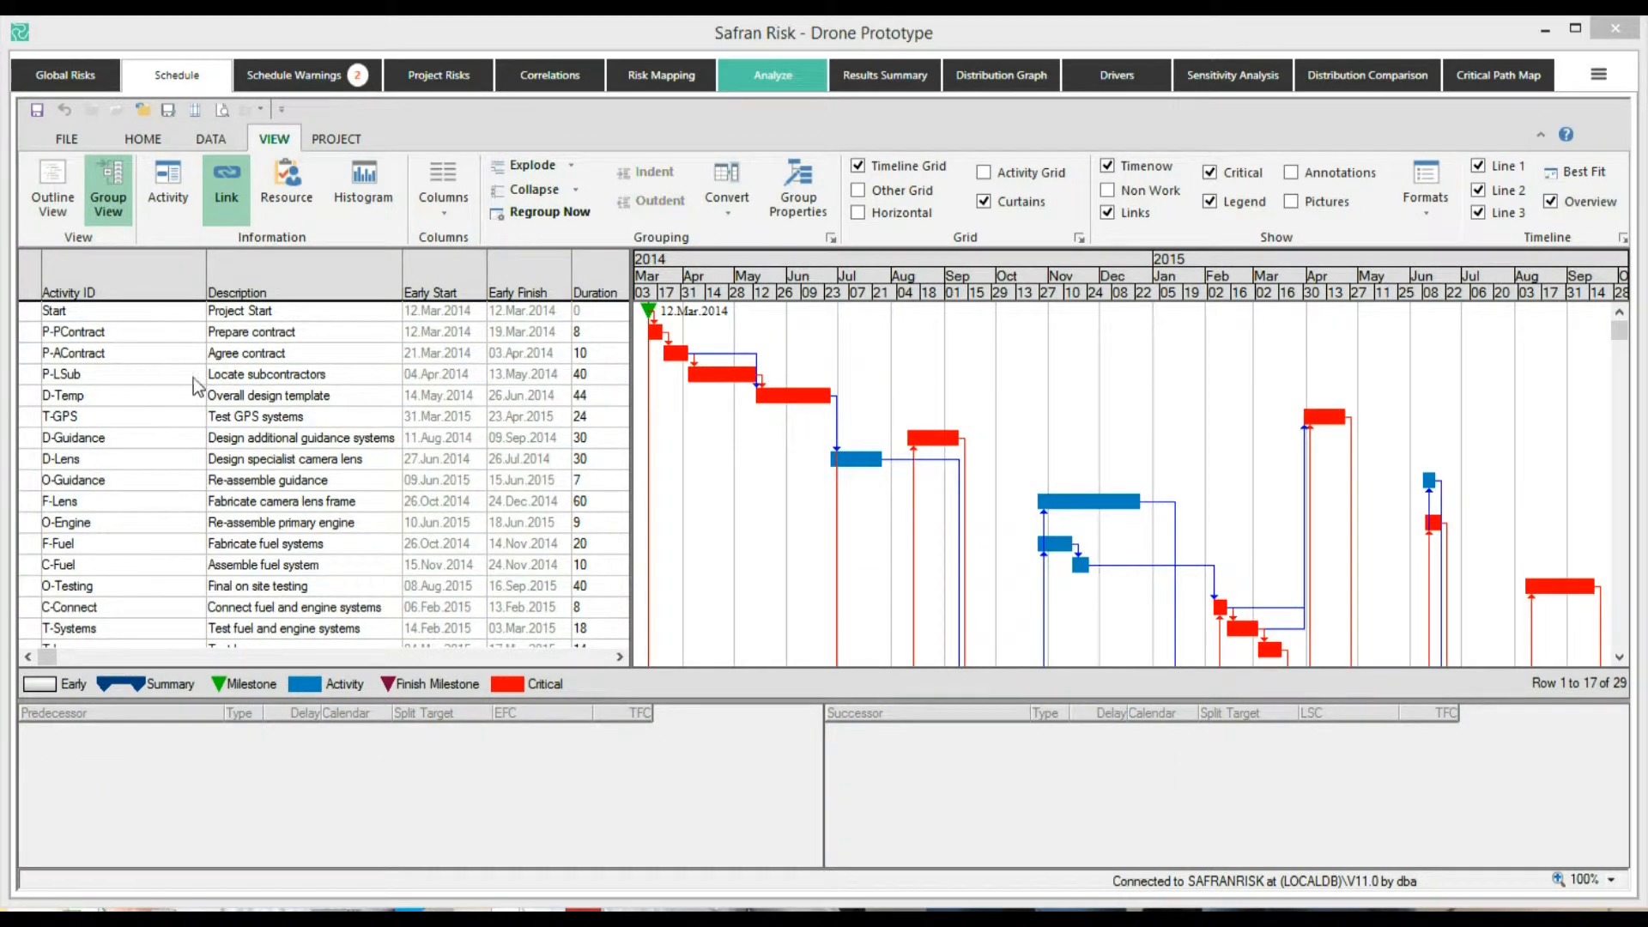
left_click(60, 199)
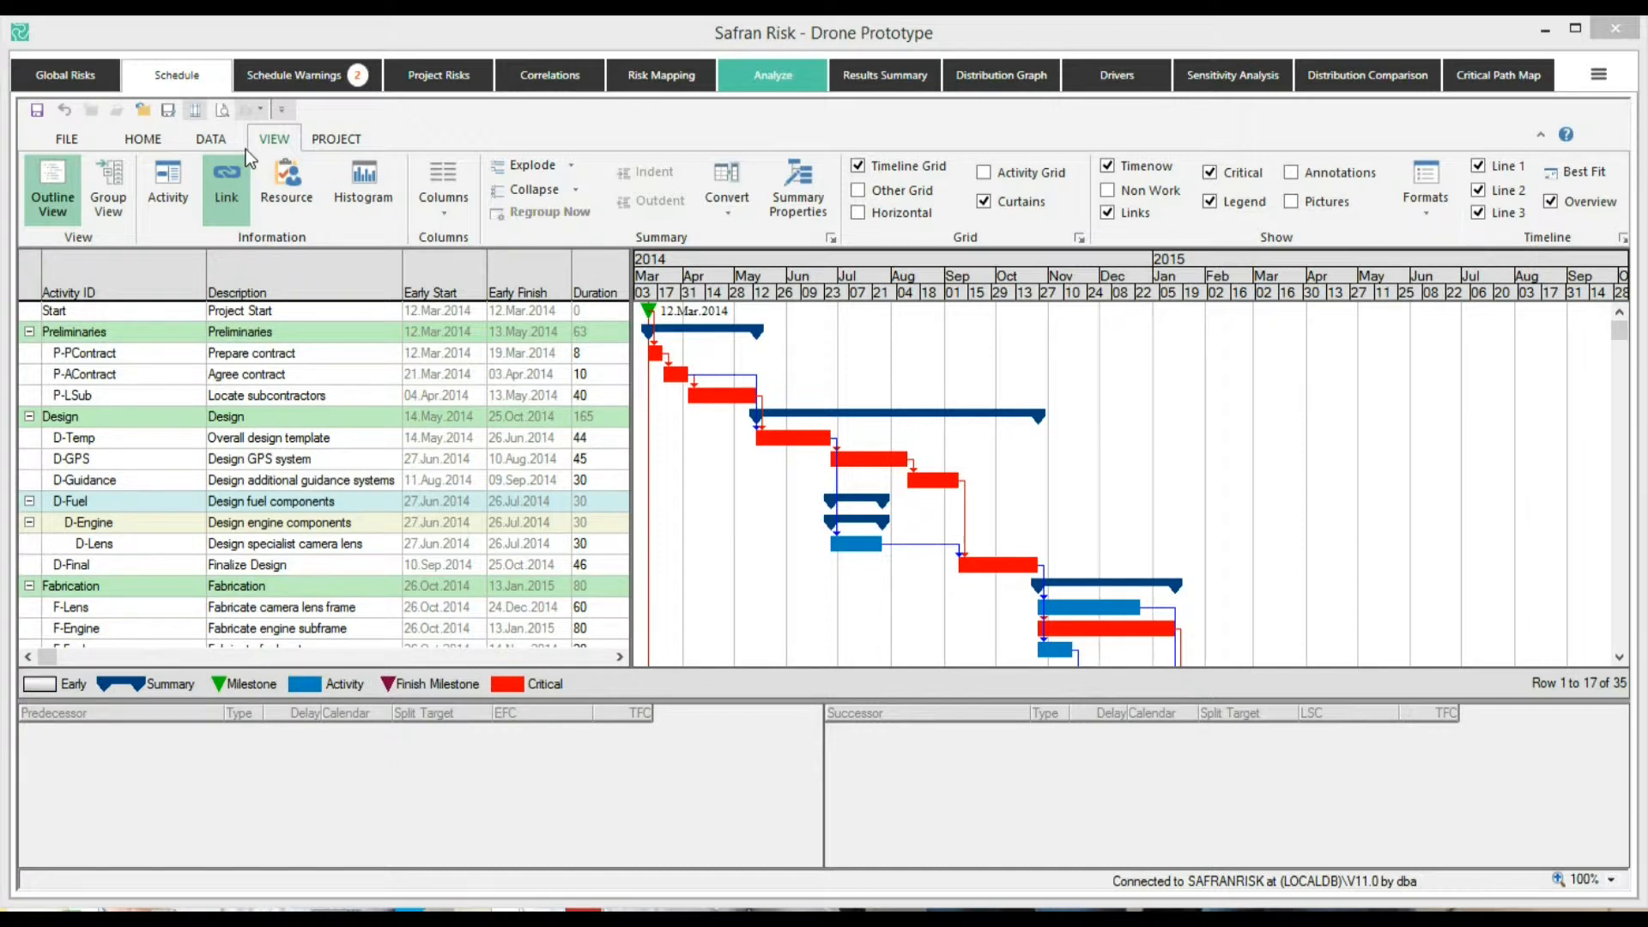
Open the schedule warnings and review the schedule-check options
left_click(744, 81)
left_click(314, 79)
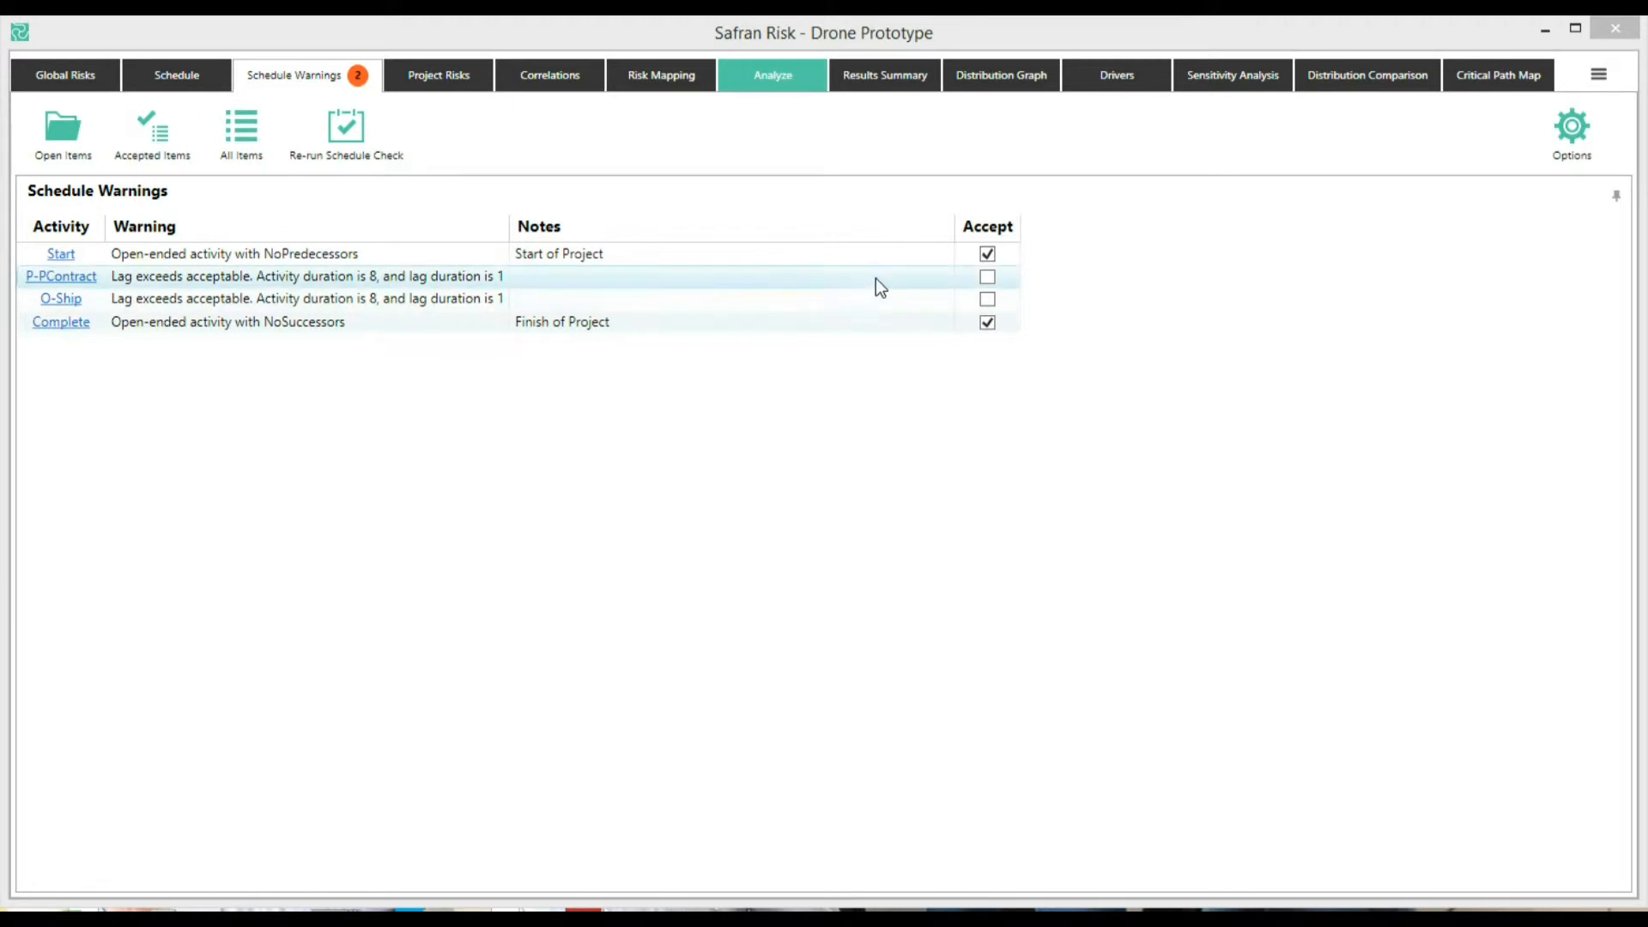
left_click(1574, 128)
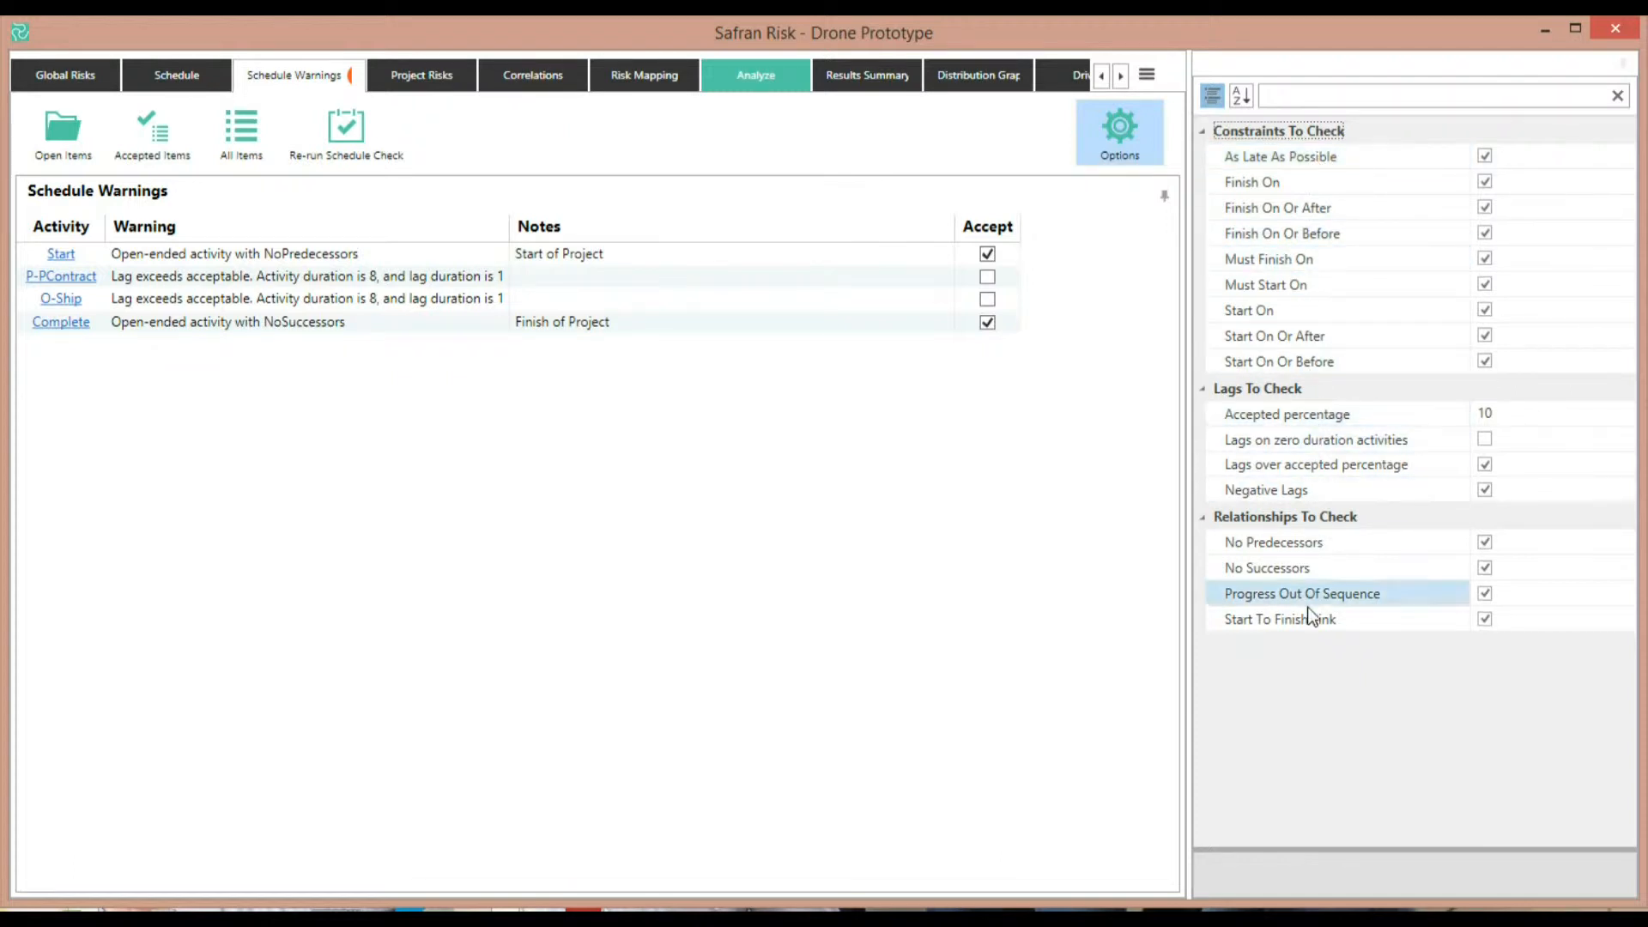
left_click(1125, 112)
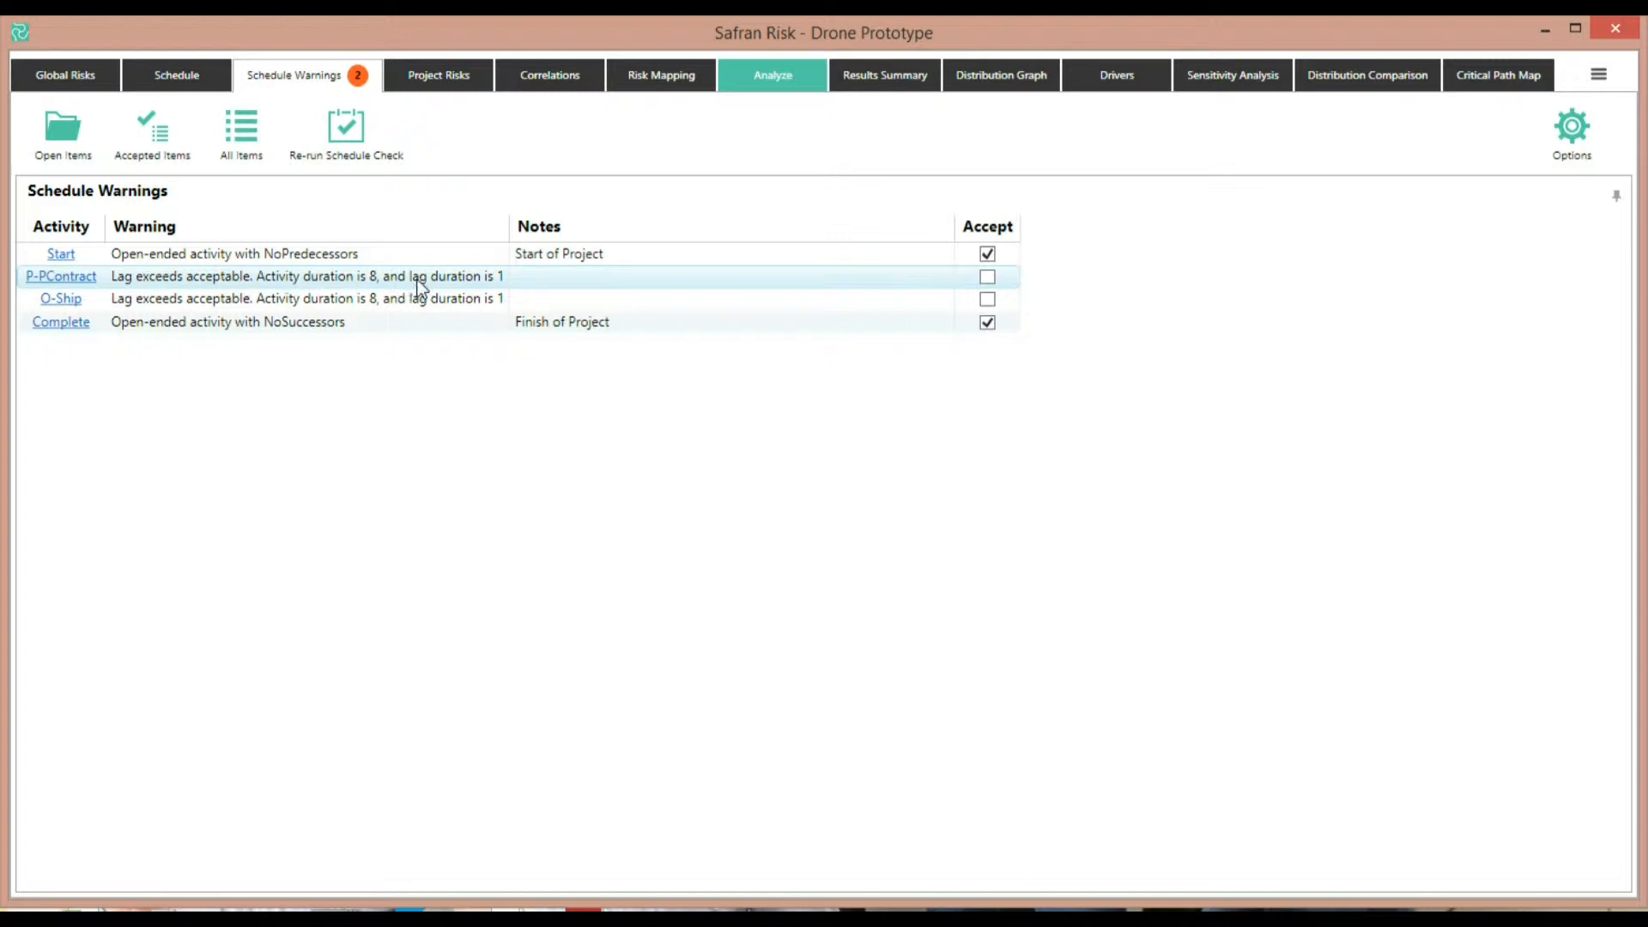
Jump from the P-PContract warning to its activity in the schedule and return to the warnings
left_click(73, 282)
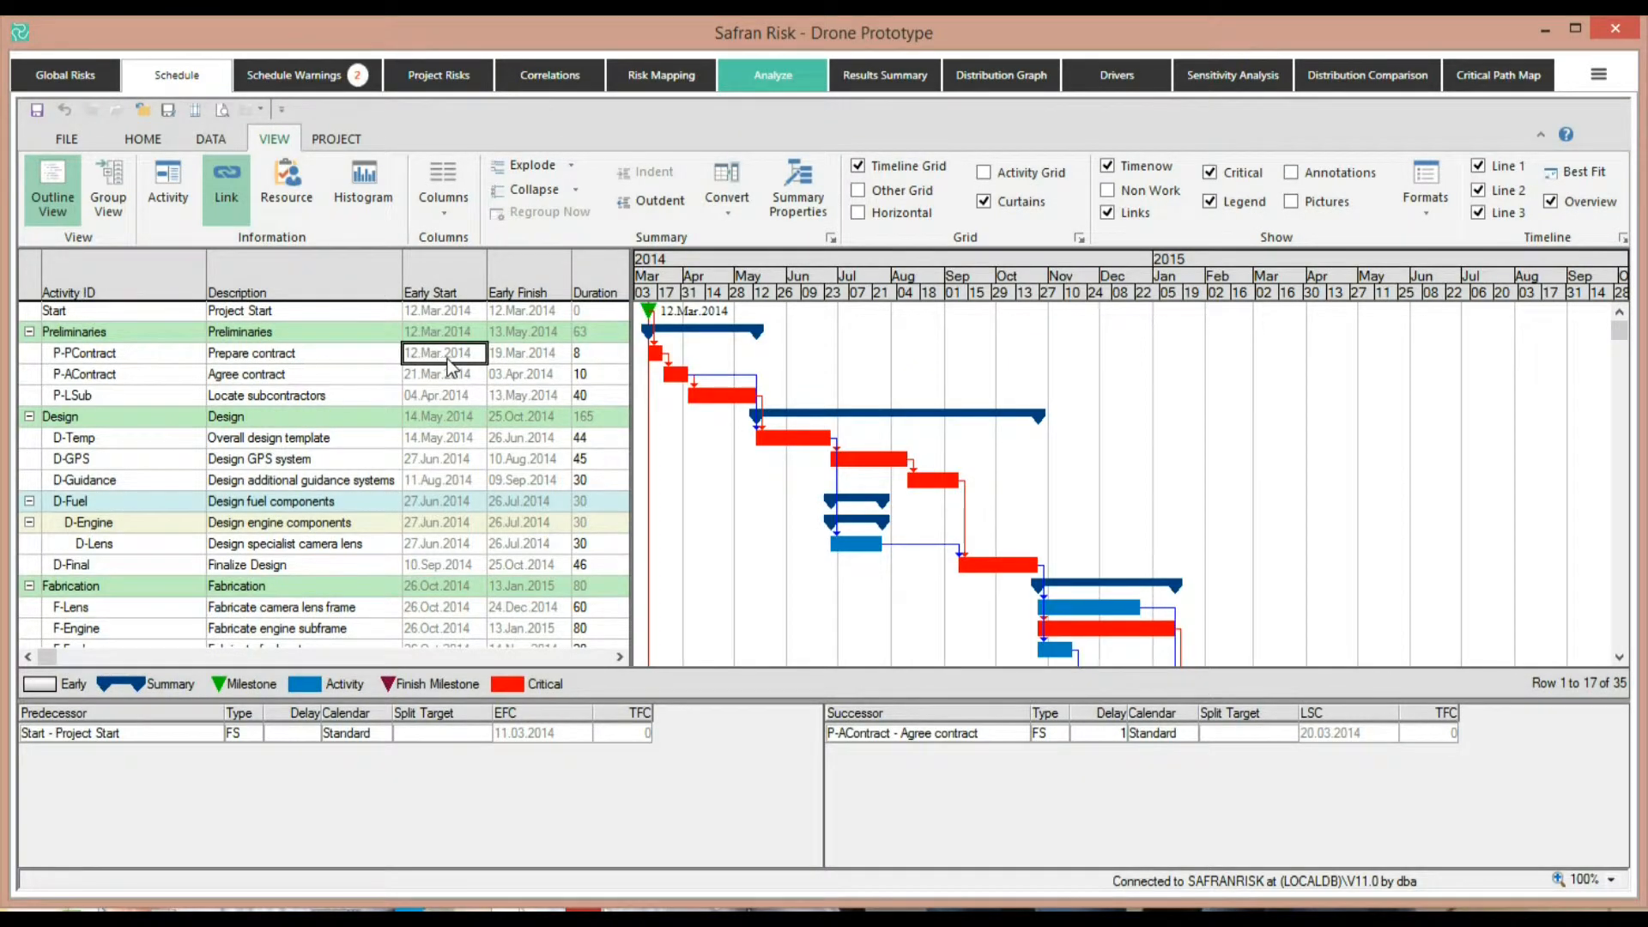
left_click(317, 75)
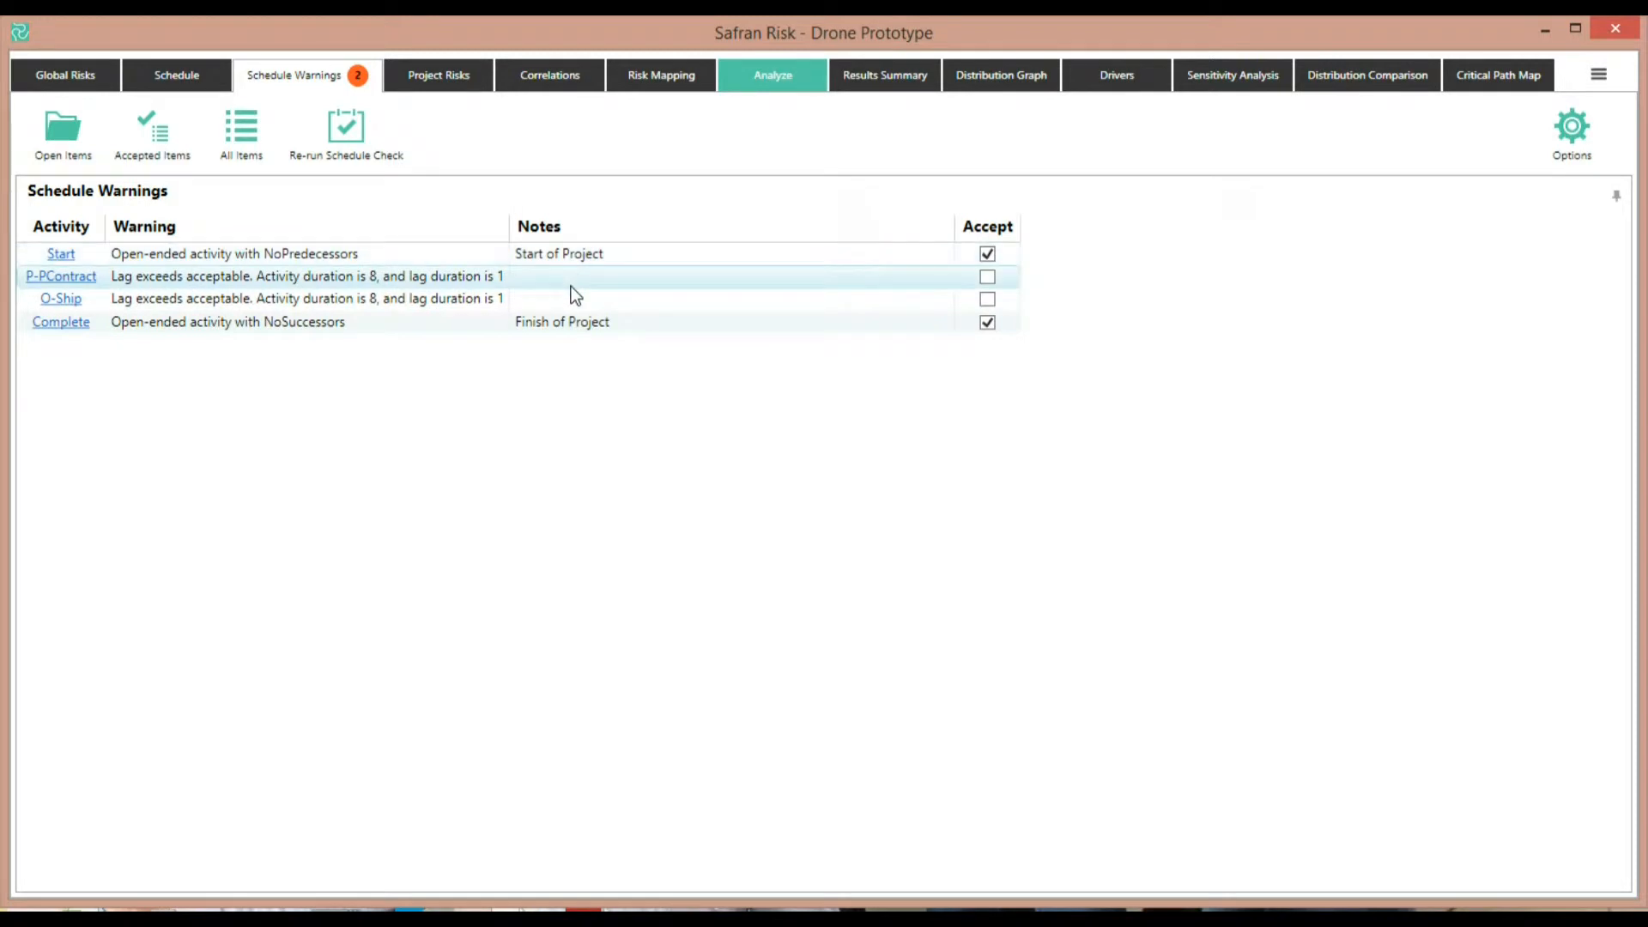
Open the project risks and review the impacts of Design, ECommunication, Governance and High Uncertainty
left_click(449, 77)
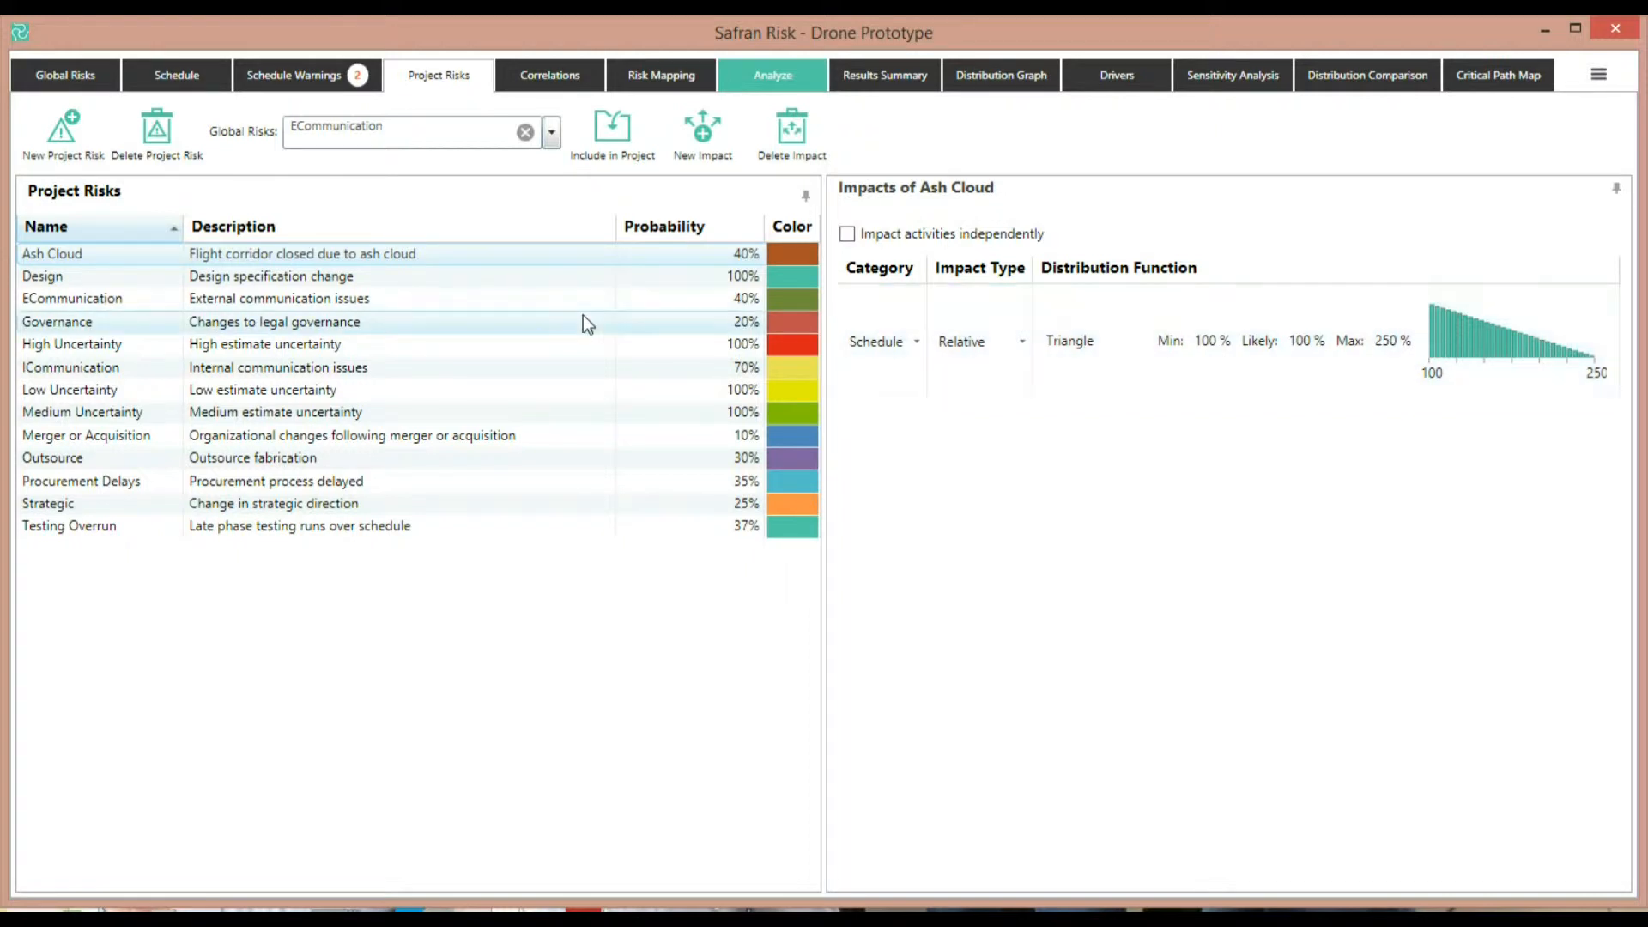
left_click(312, 277)
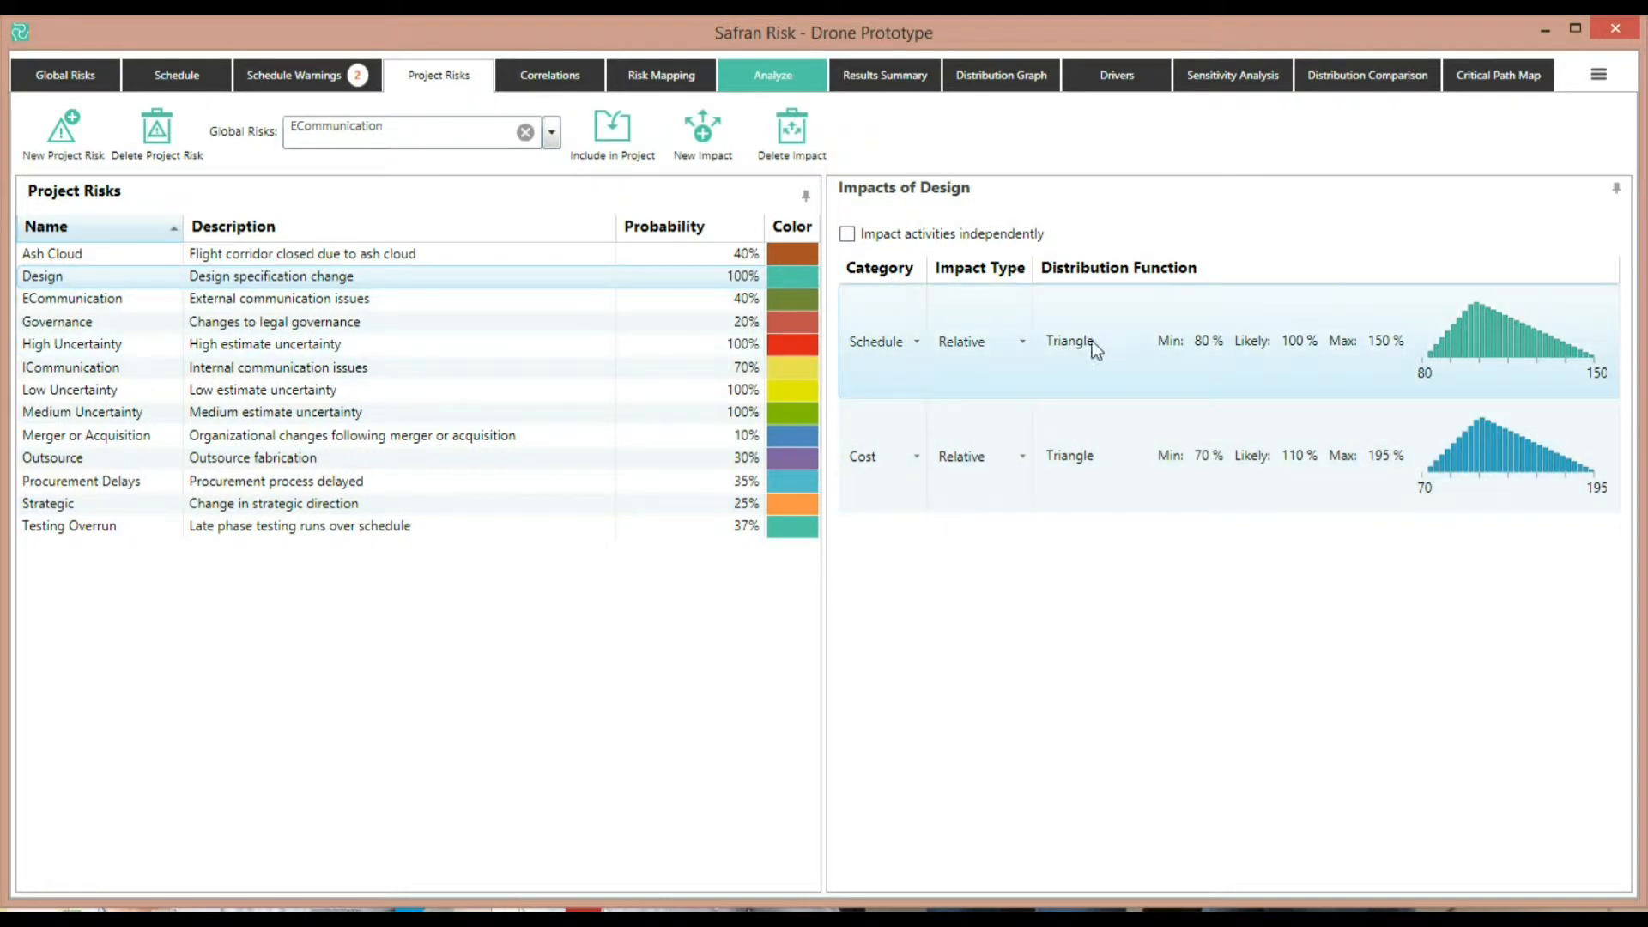
left_click(713, 300)
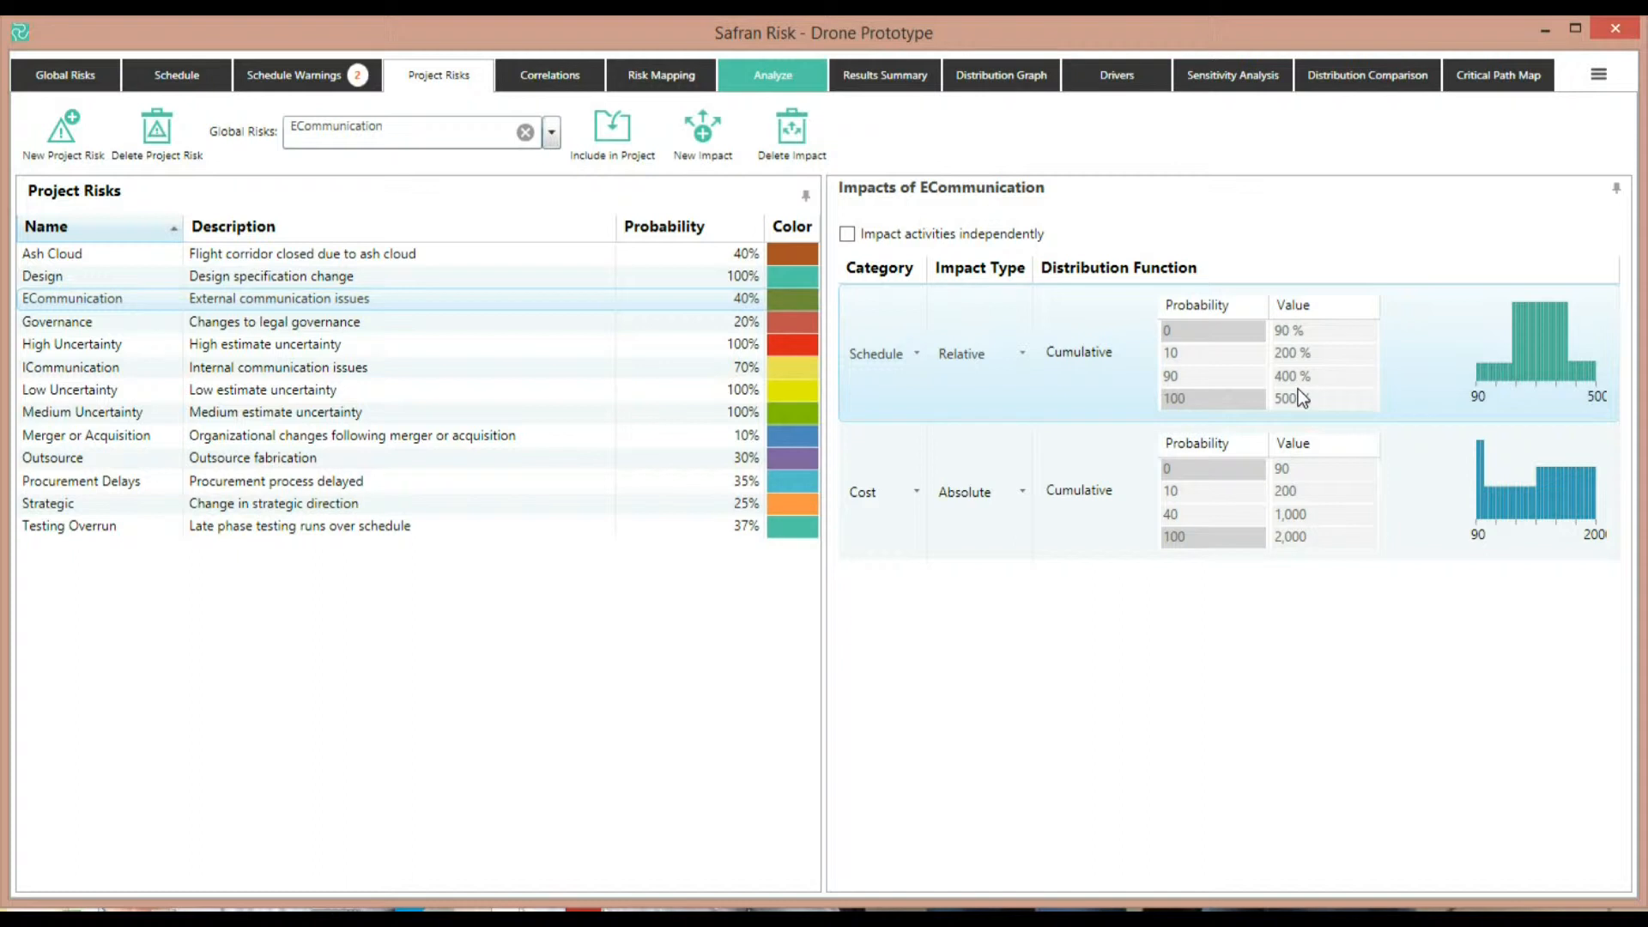
left_click(646, 321)
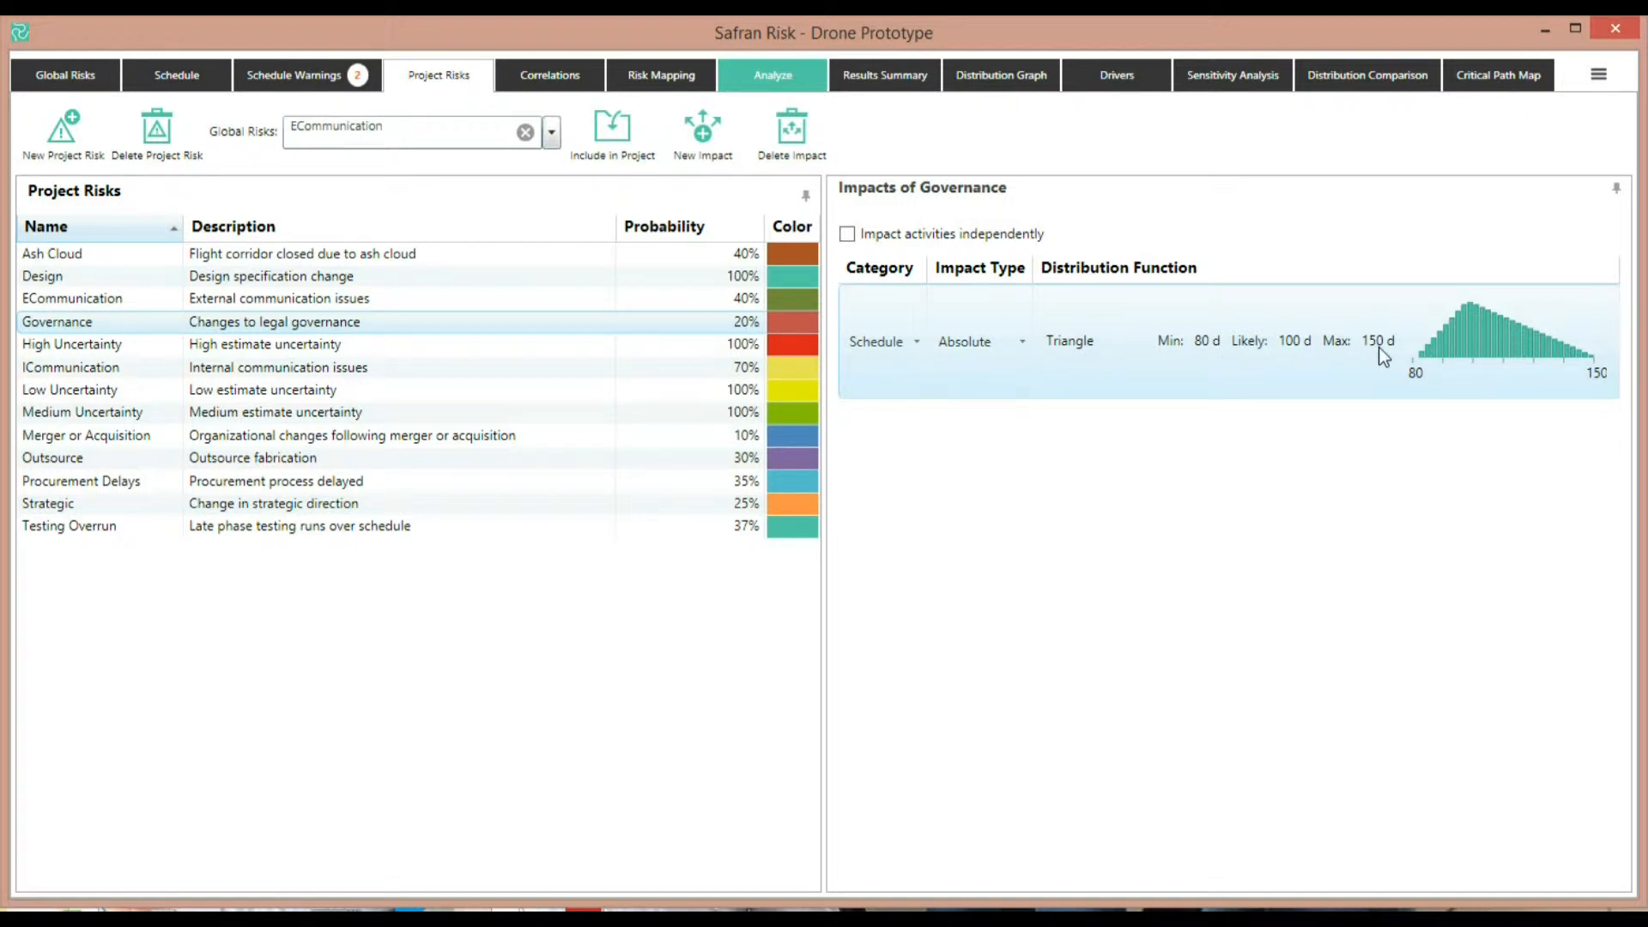
left_click(314, 351)
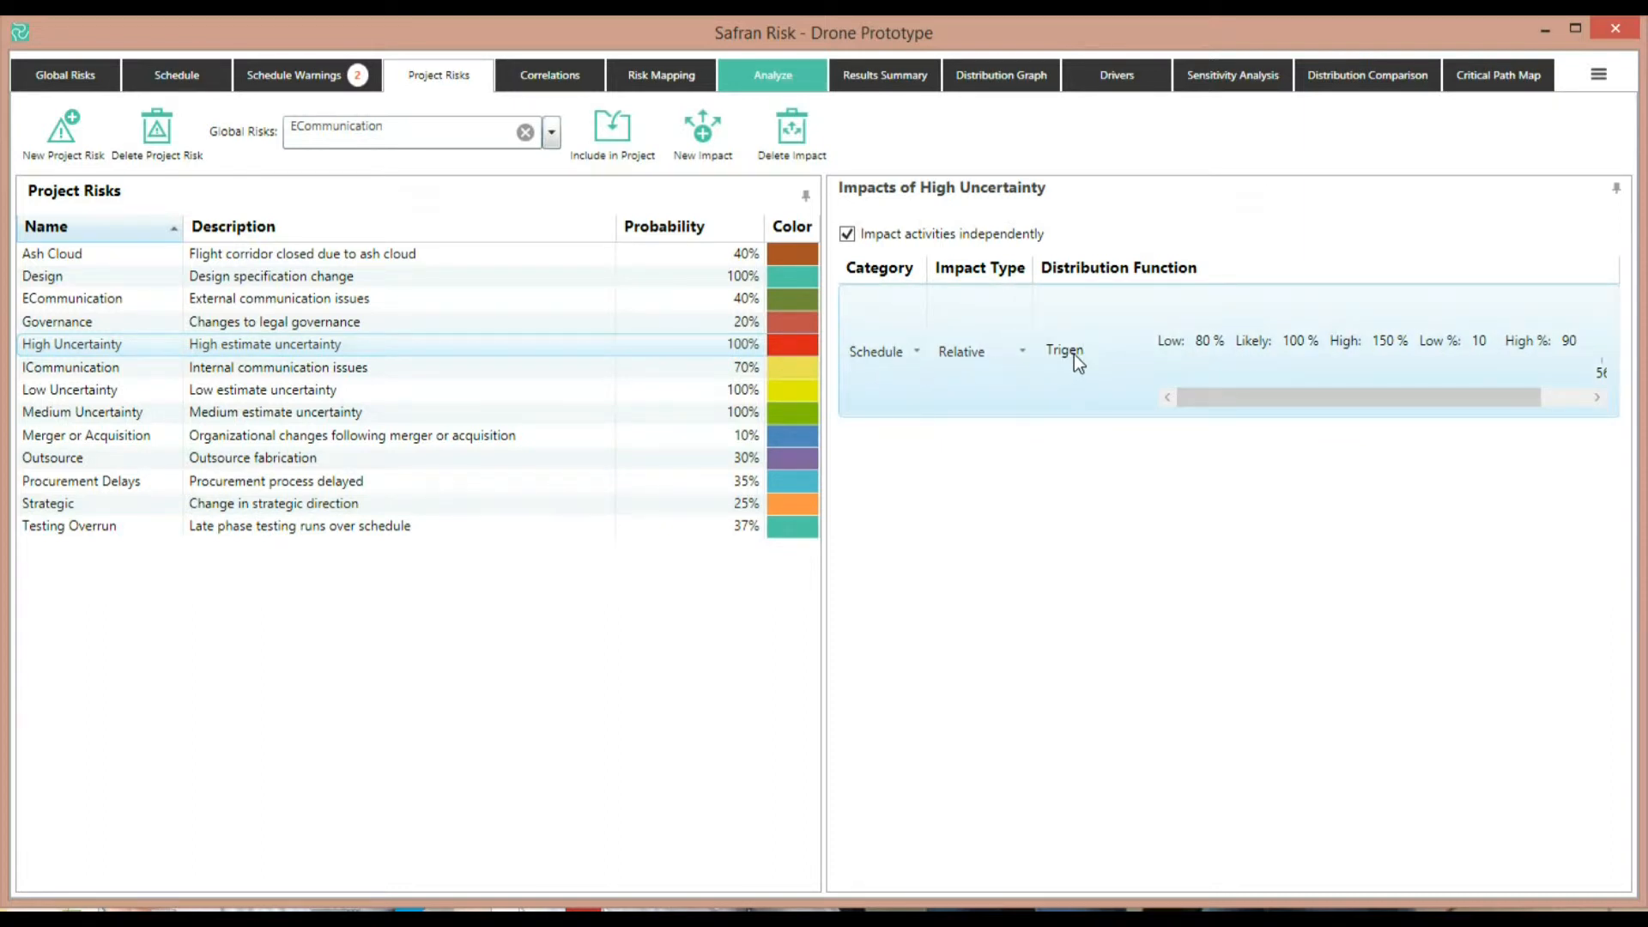
Widen the impacts pane and review the ICommunication, Low Uncertainty, Medium Uncertainty and Outsource impacts
left_click_drag(822, 502, 554, 517)
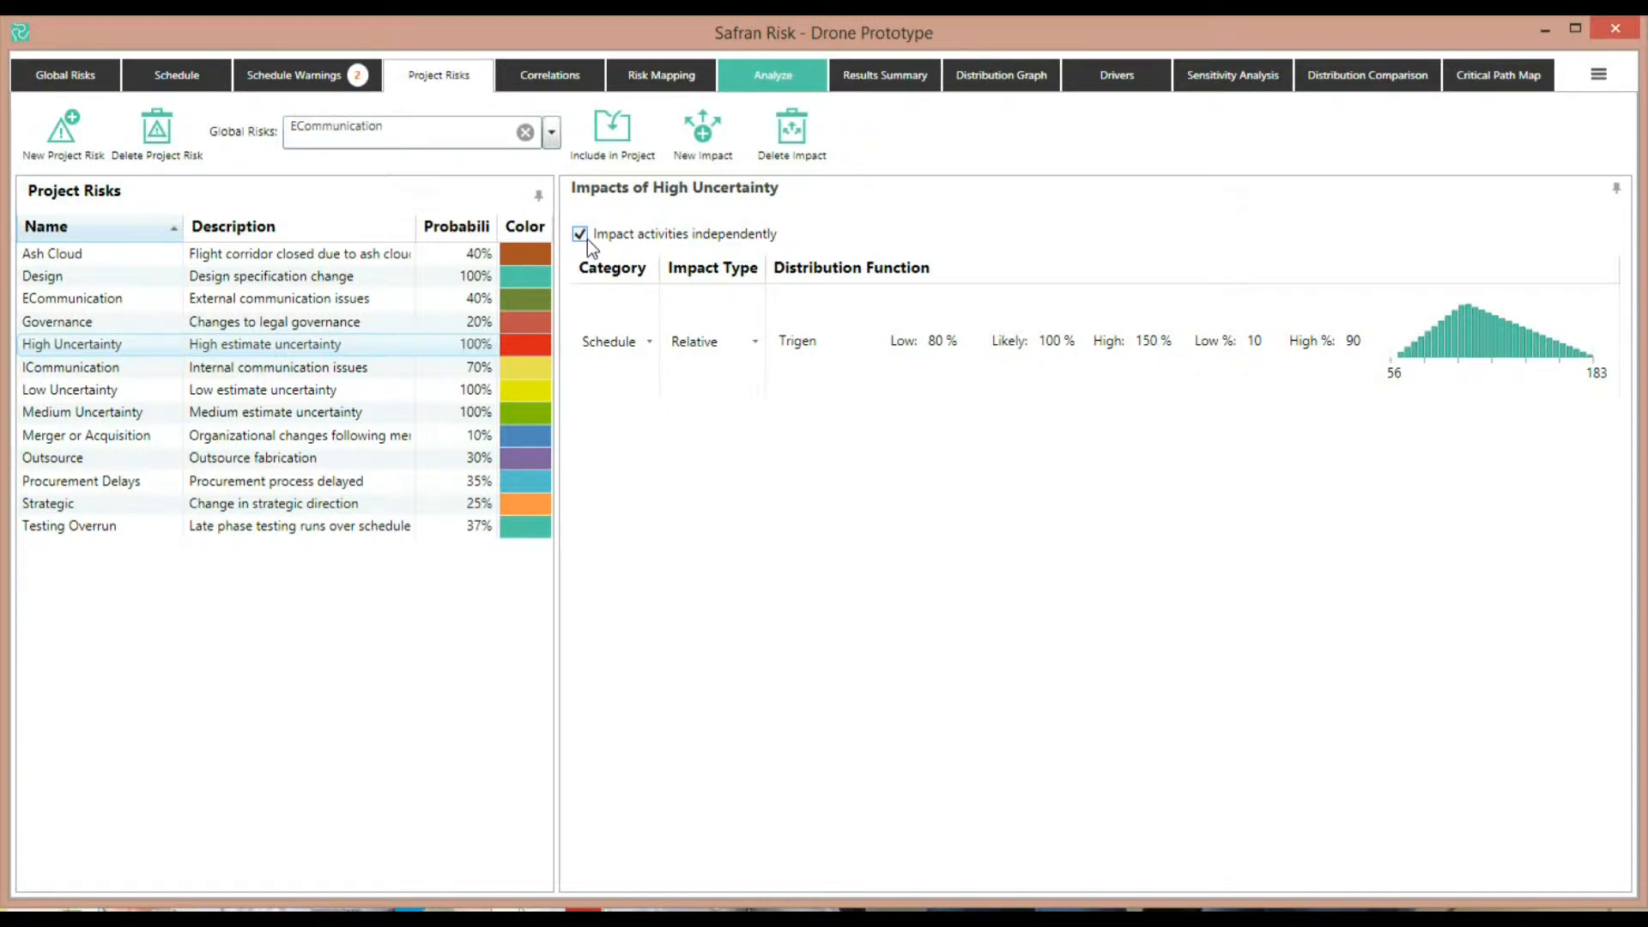
left_click(280, 370)
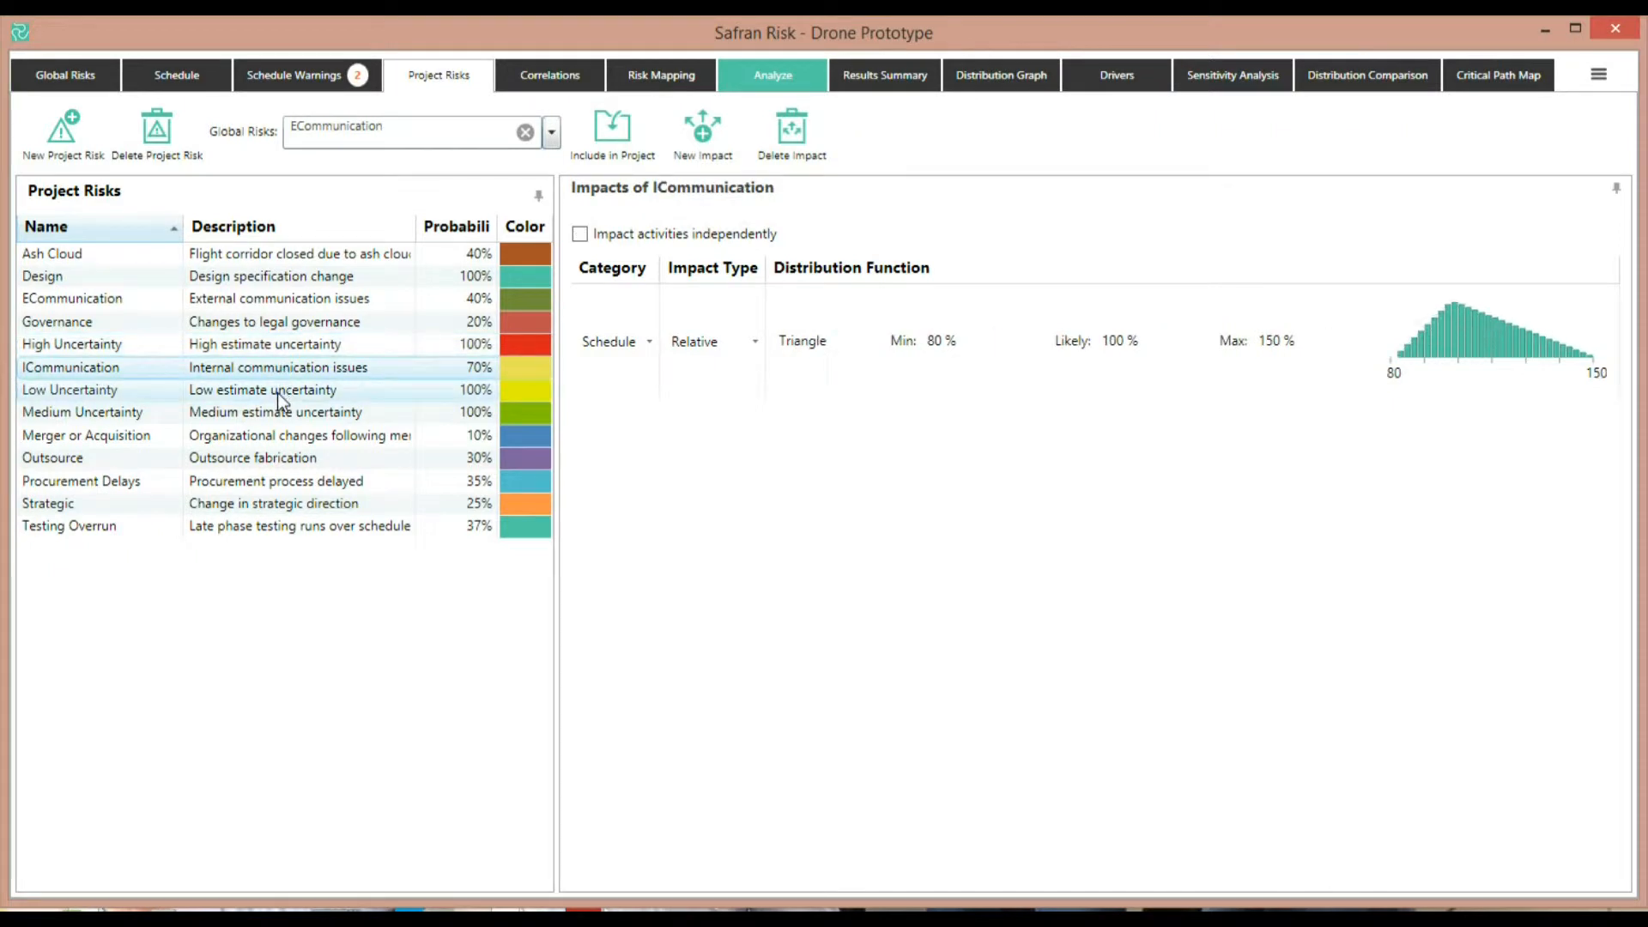
left_click(277, 396)
left_click(276, 419)
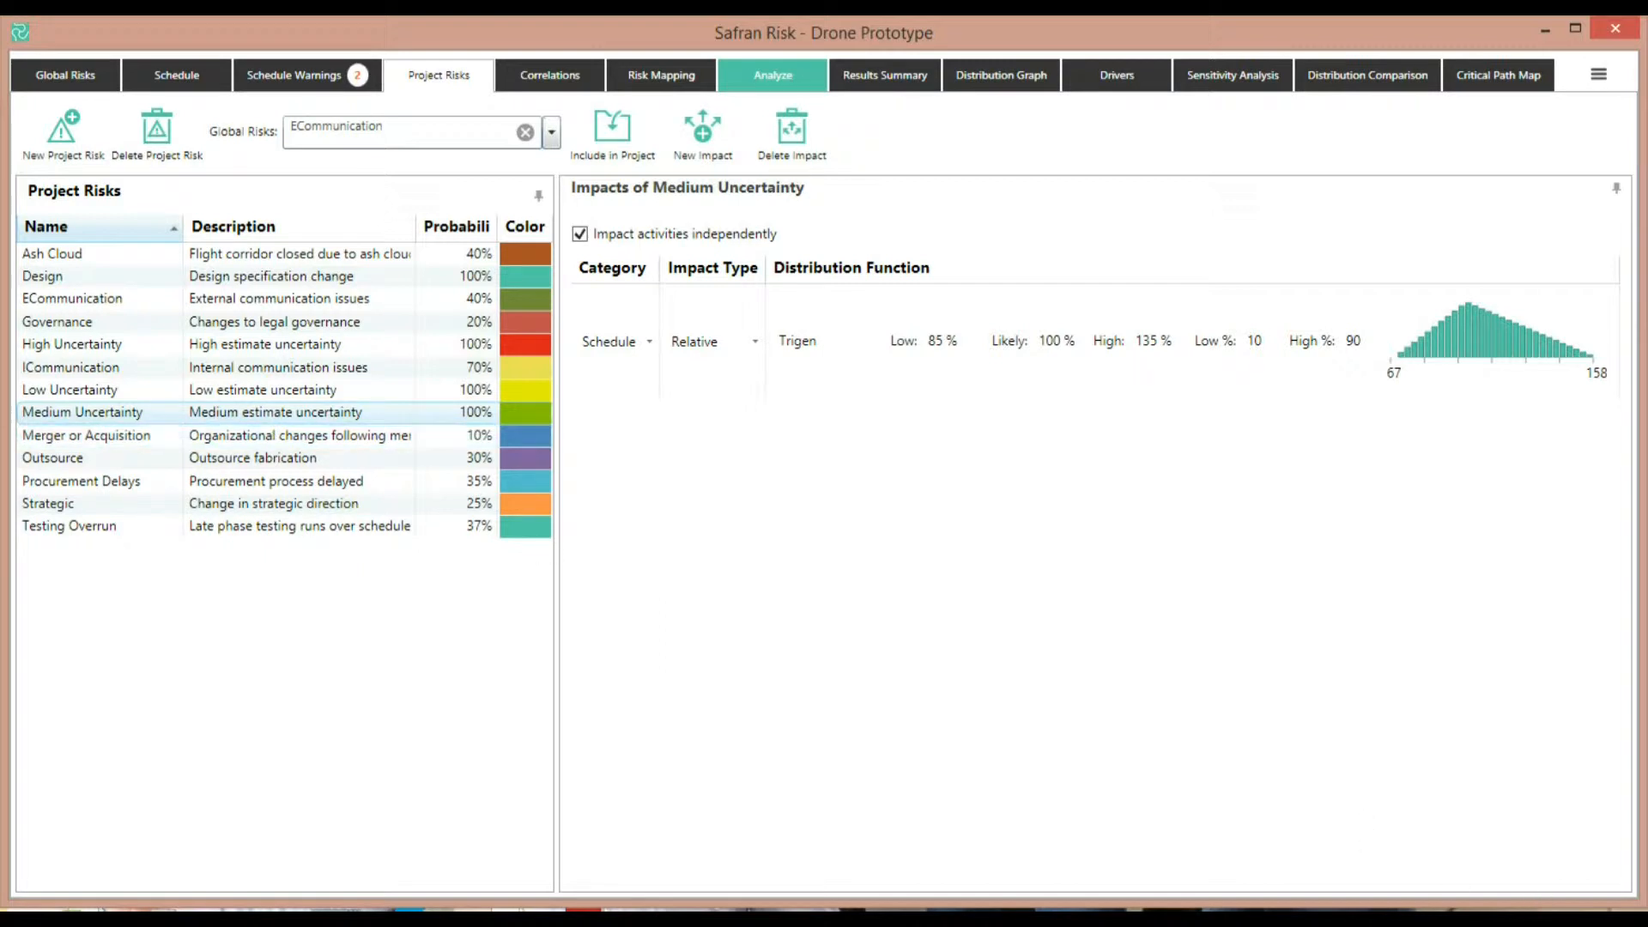
left_click(86, 457)
Set the correlation between Merger or Acquisition schedule and Procurement Delays schedule to 0.8
left_click(579, 77)
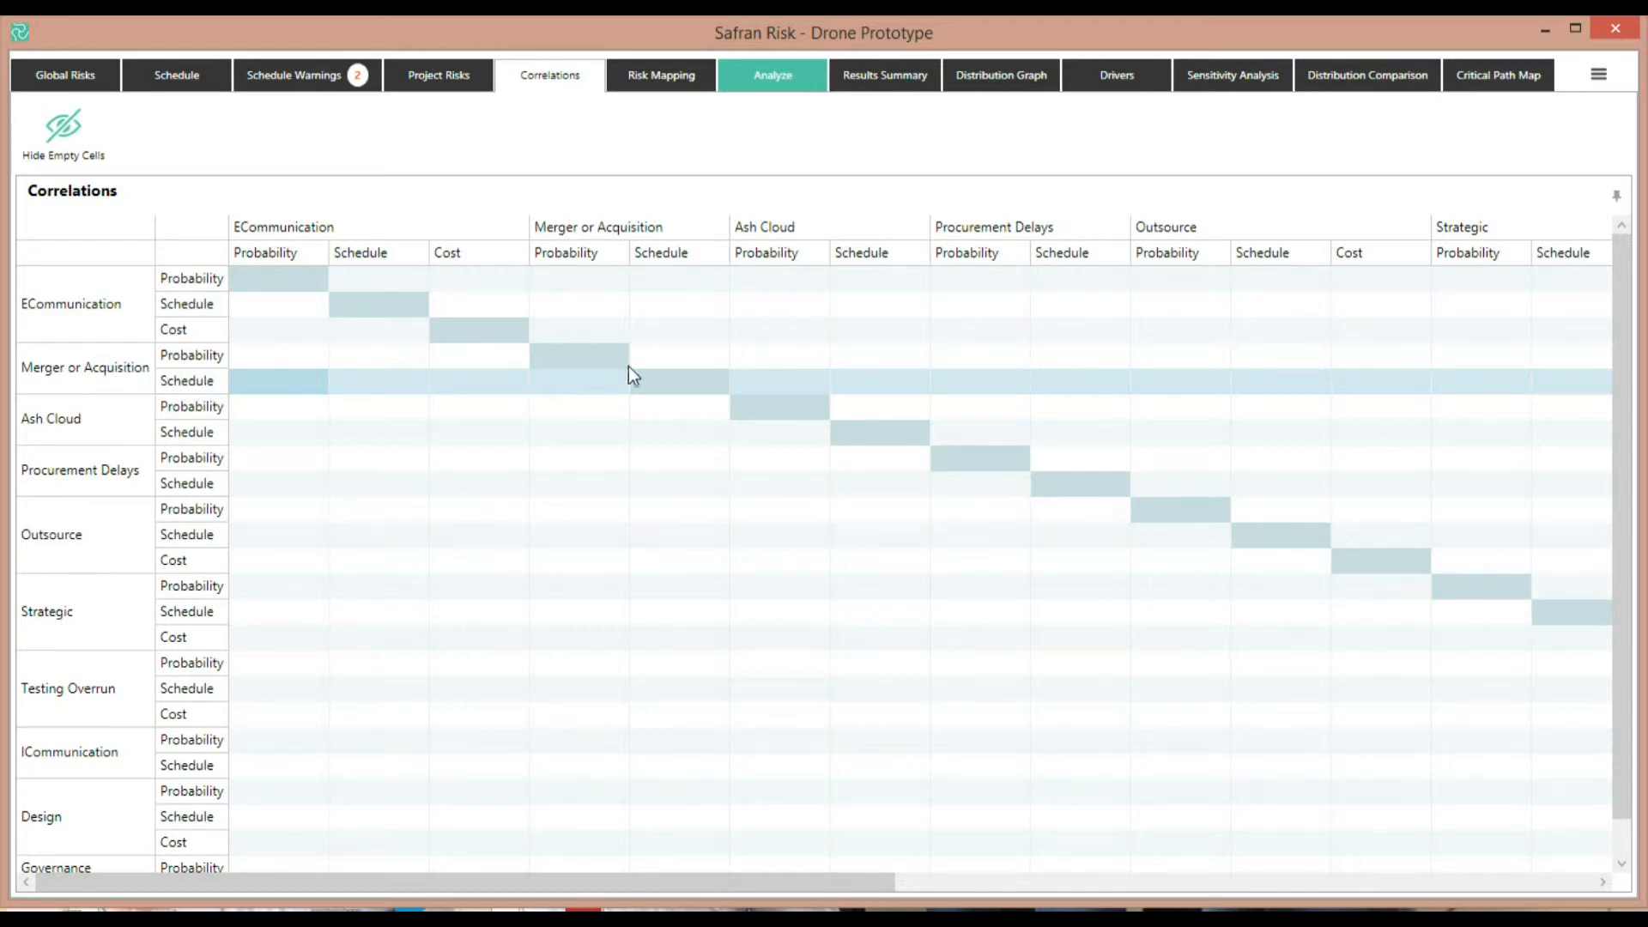
left_click(1070, 374)
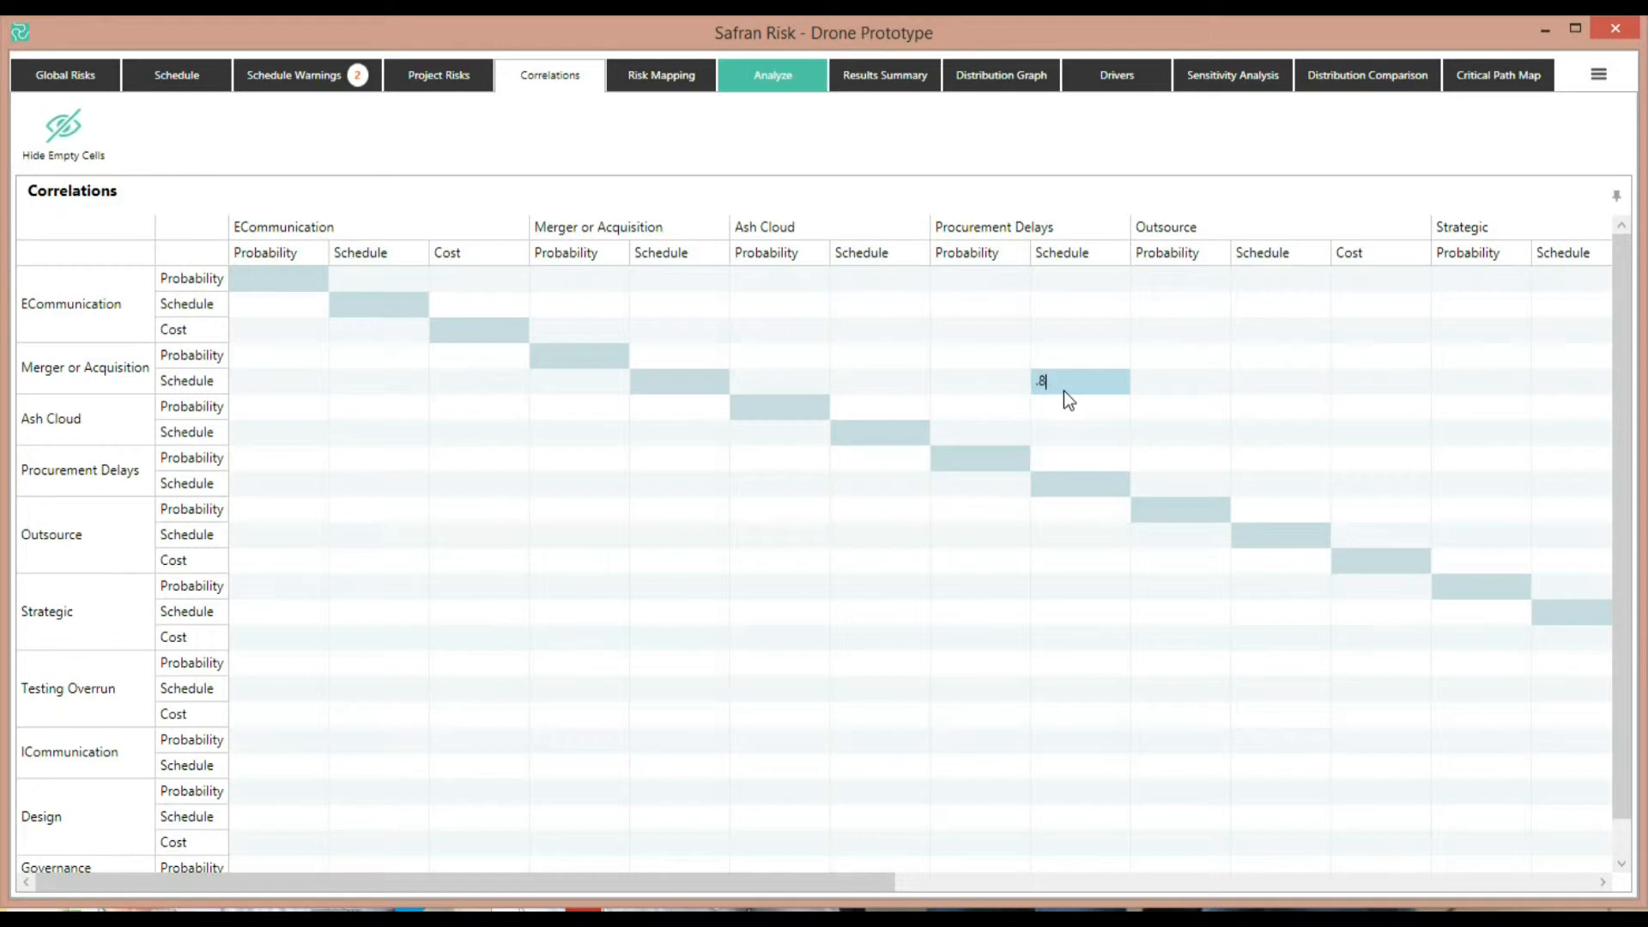
key("Return")
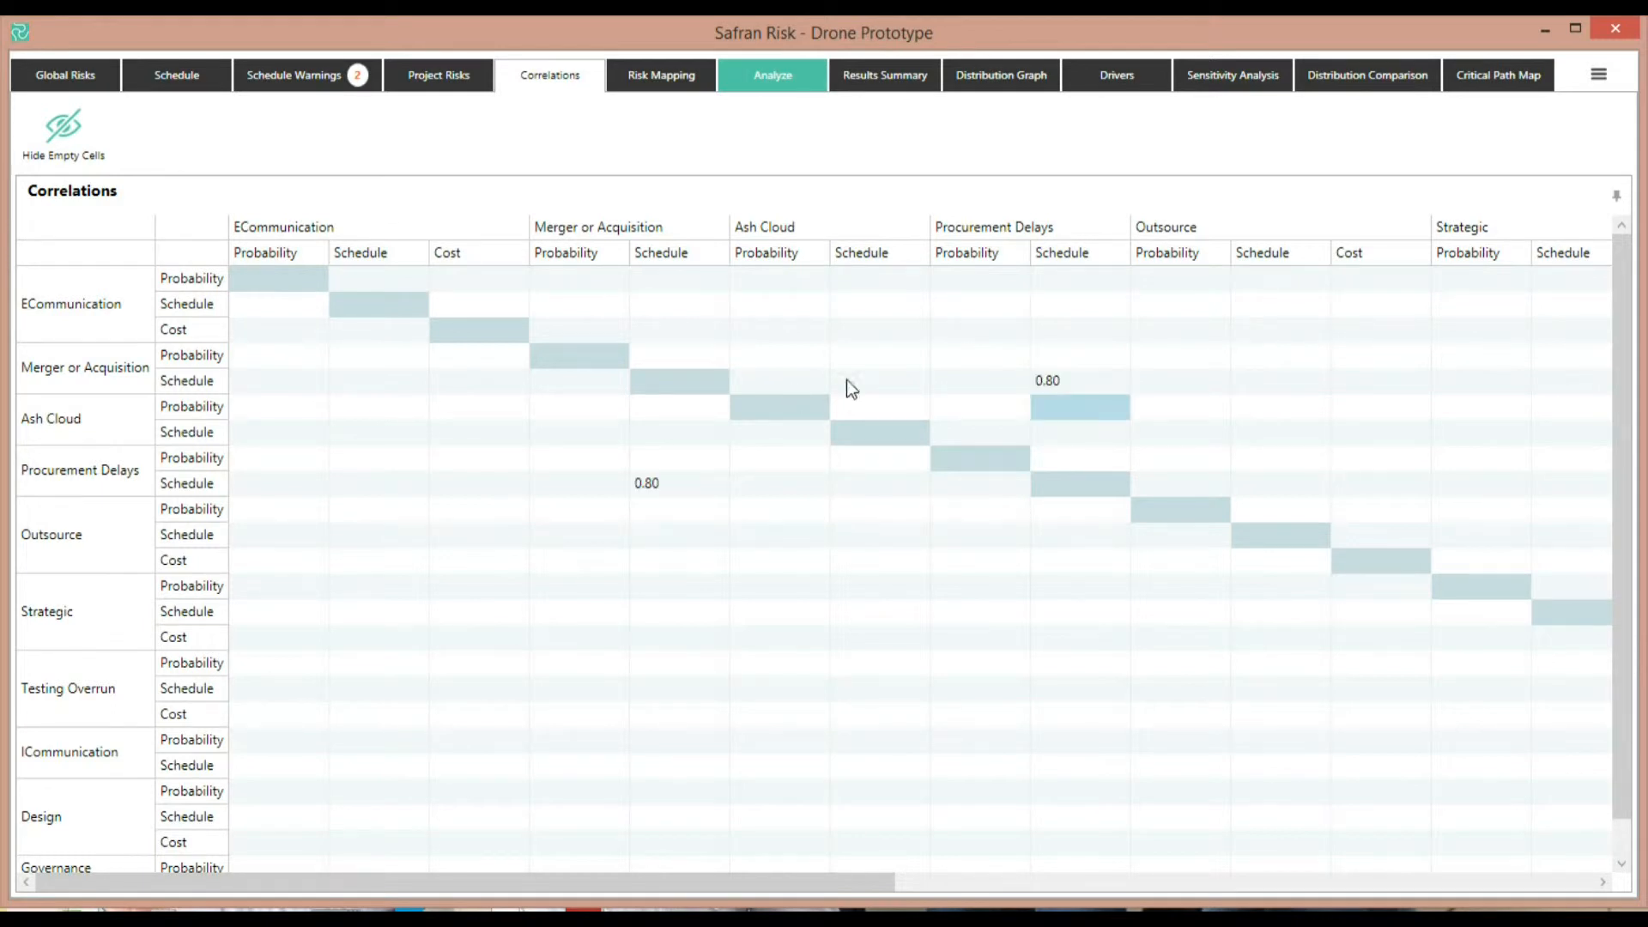
Set the correlation between Merger or Acquisition probability and Outsource probability to -0.9
left_click(1073, 381)
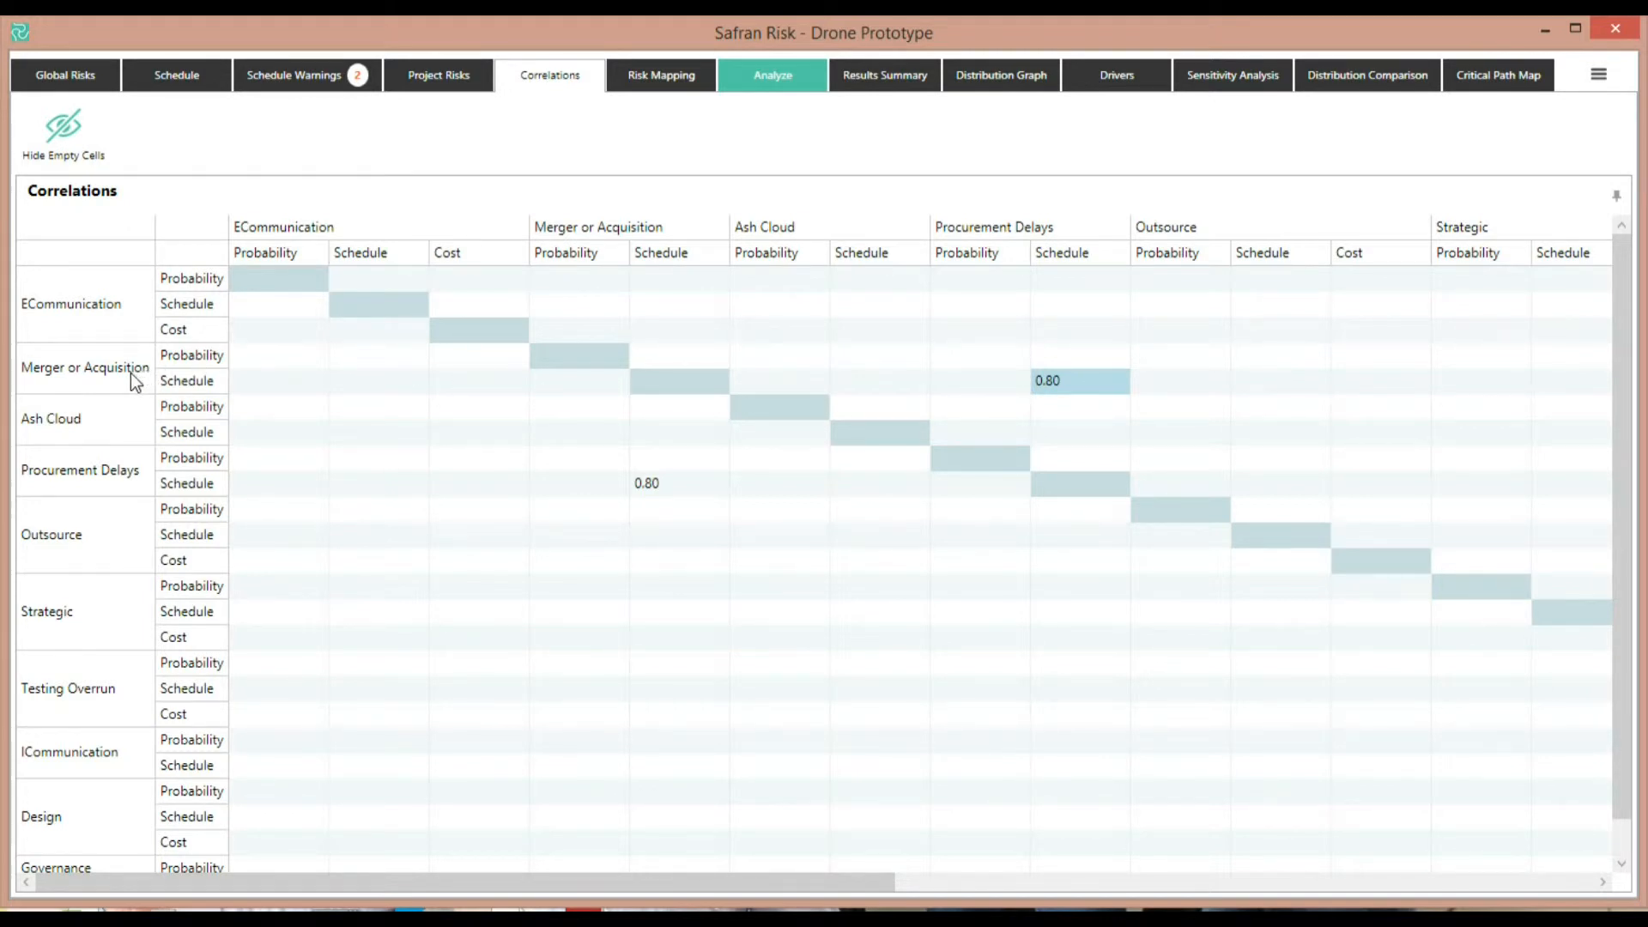
left_click(205, 357)
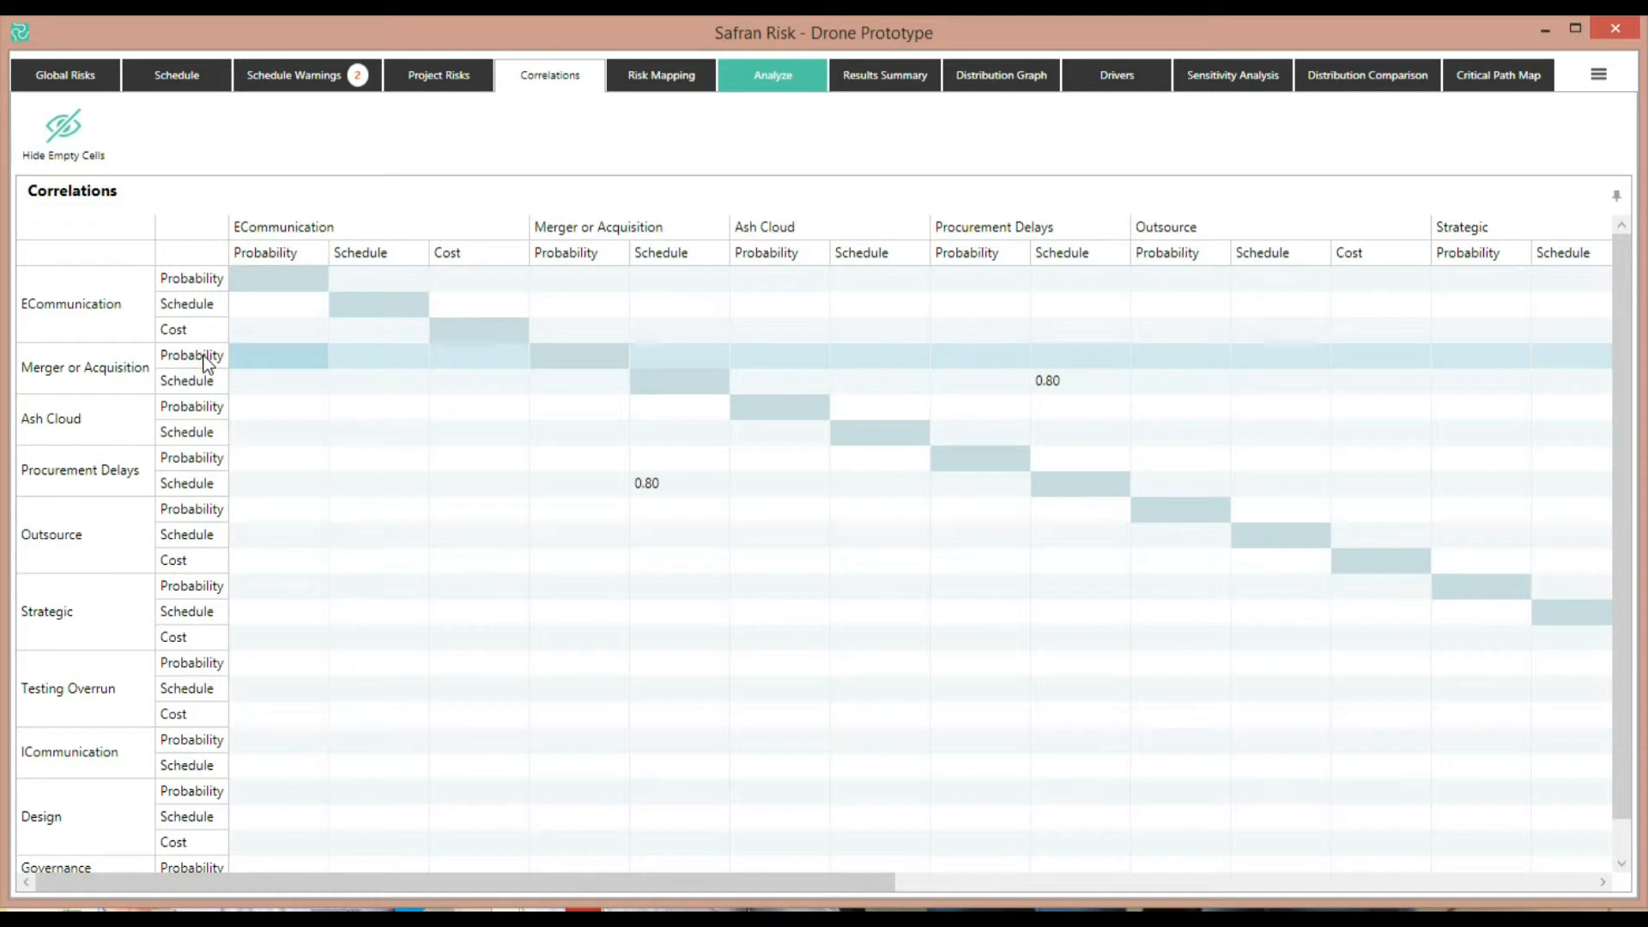
left_click(1203, 359)
left_click(1148, 359)
type("-.9")
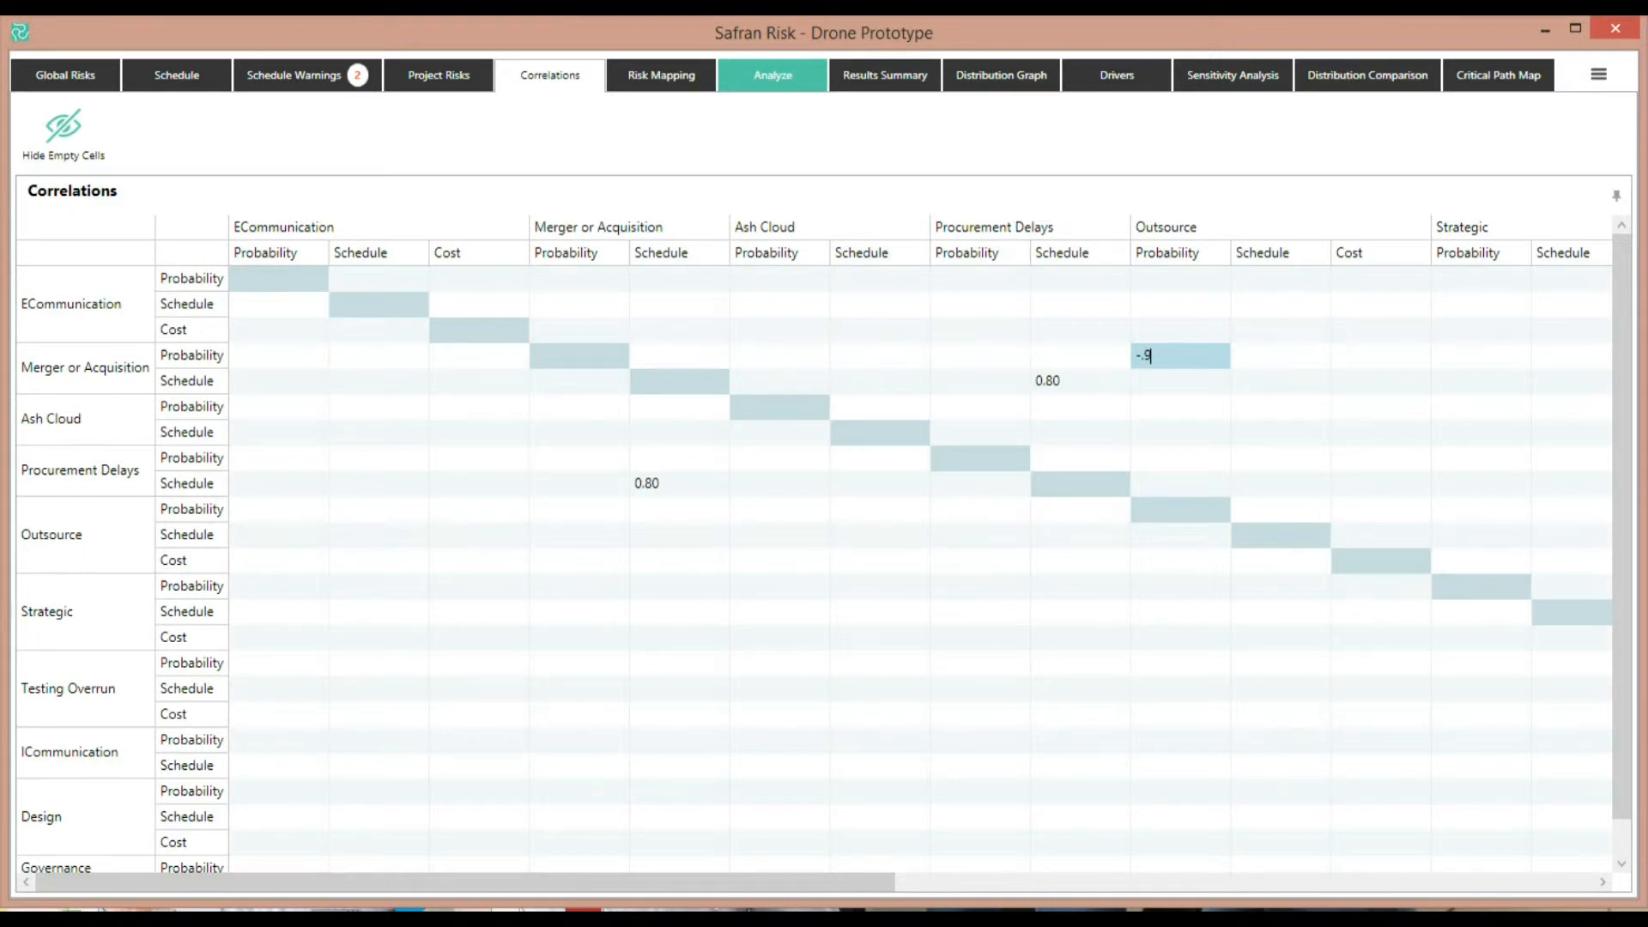
key("Return")
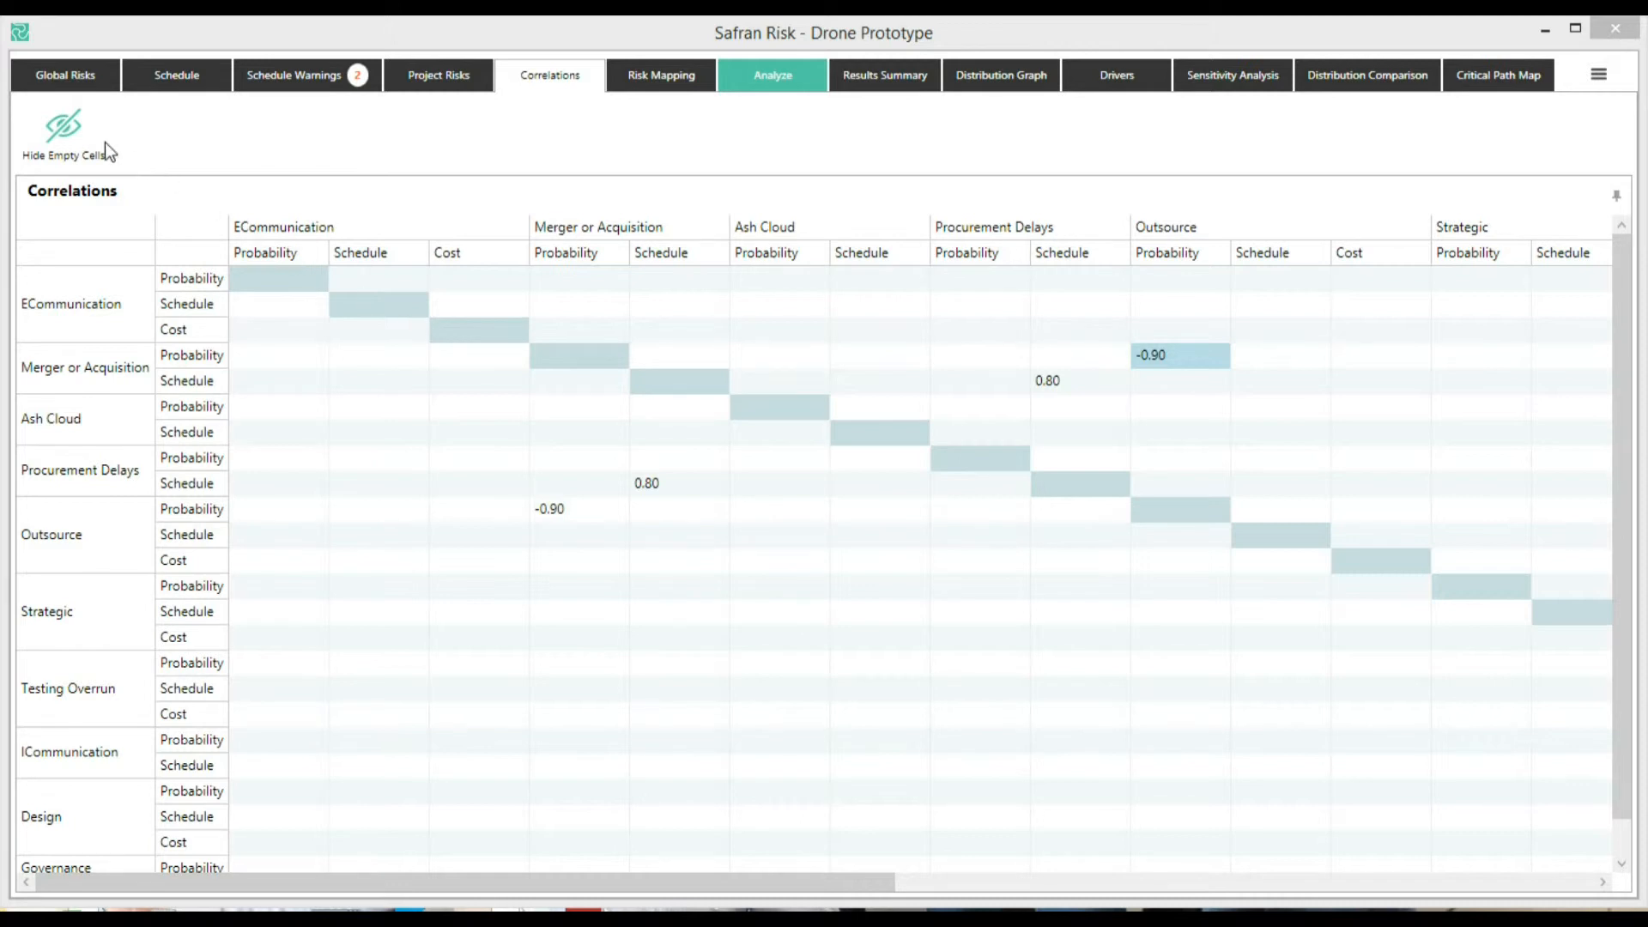
Hide the empty correlation cells, then show them again
left_click(69, 132)
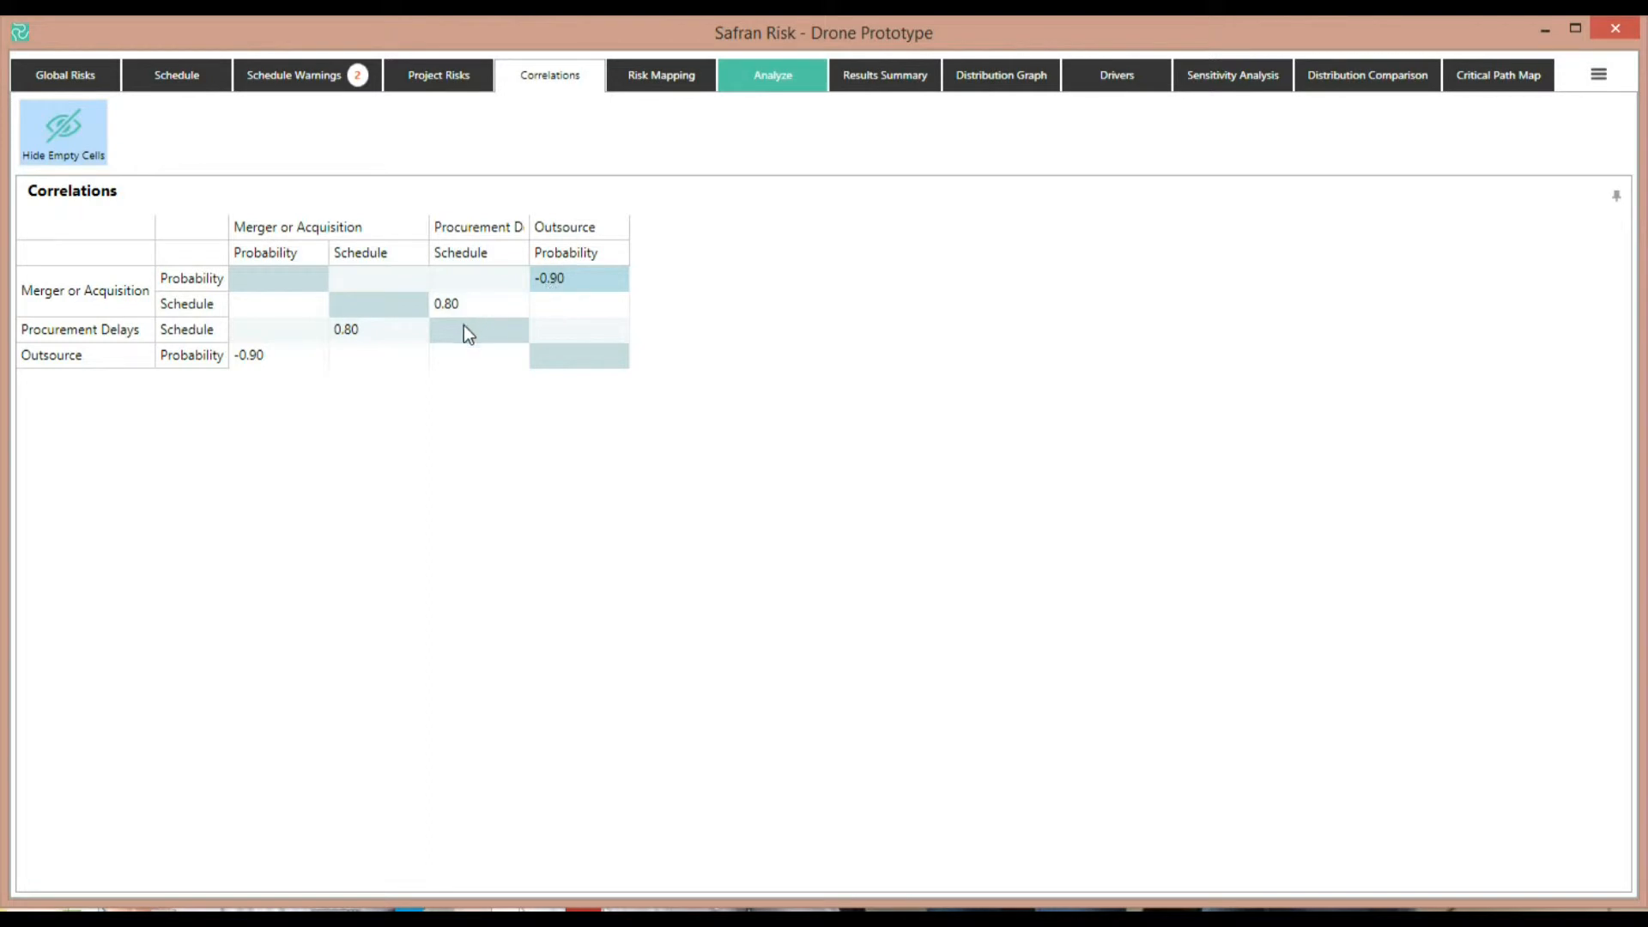
left_click(77, 131)
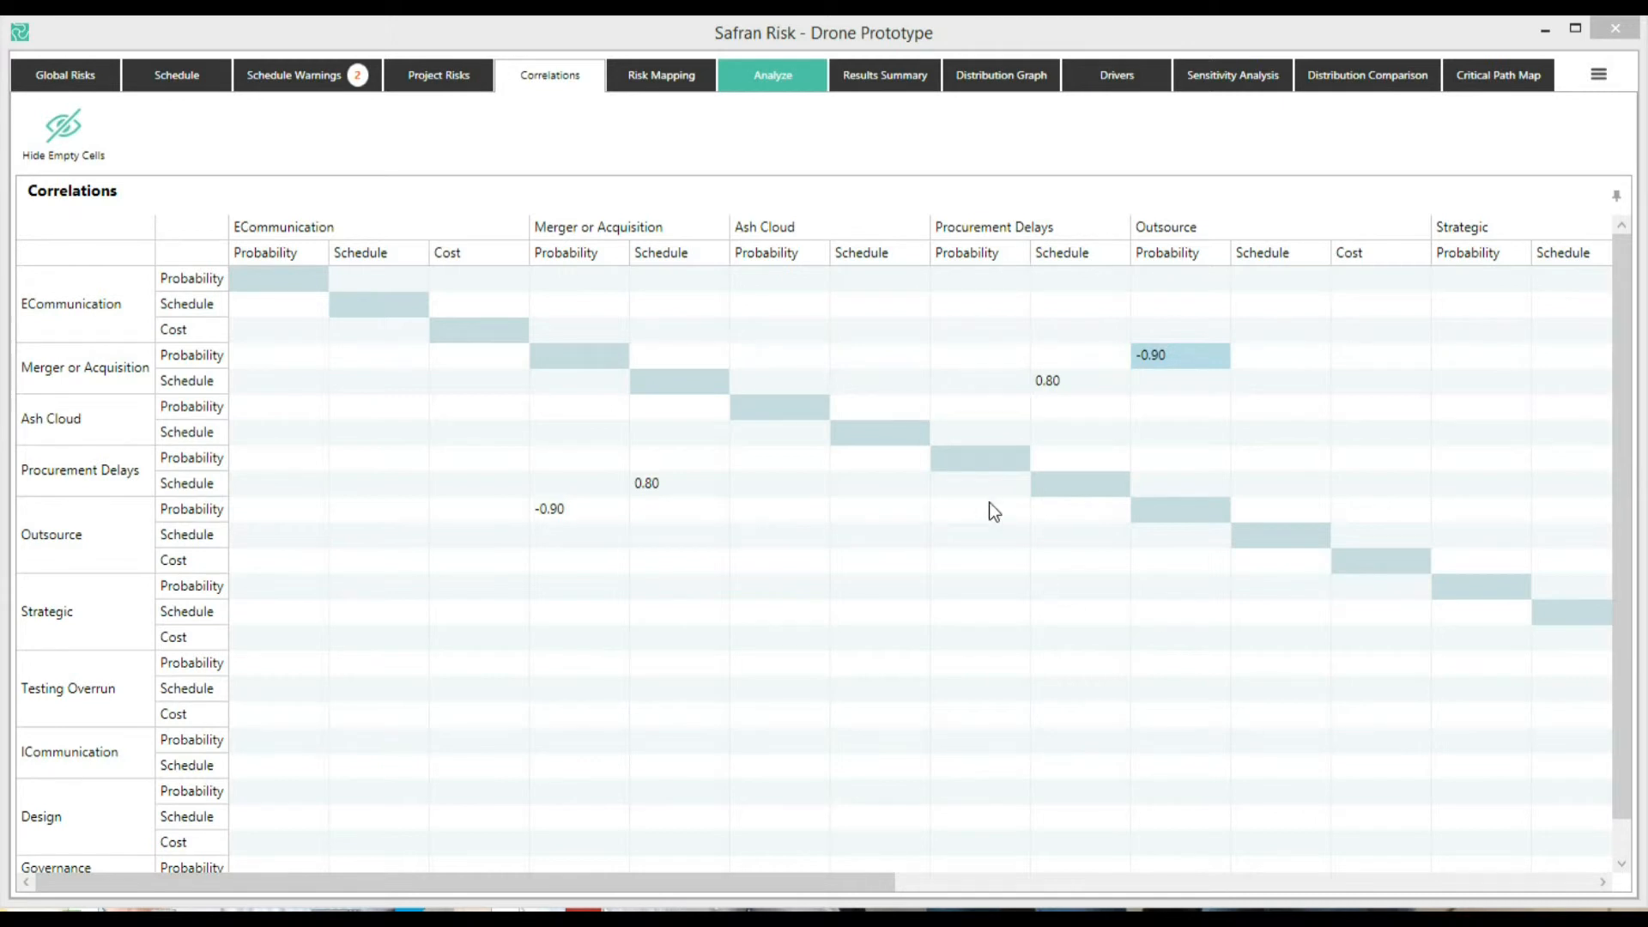
Review the risk mapping, then display the schedule in group view
left_click(665, 77)
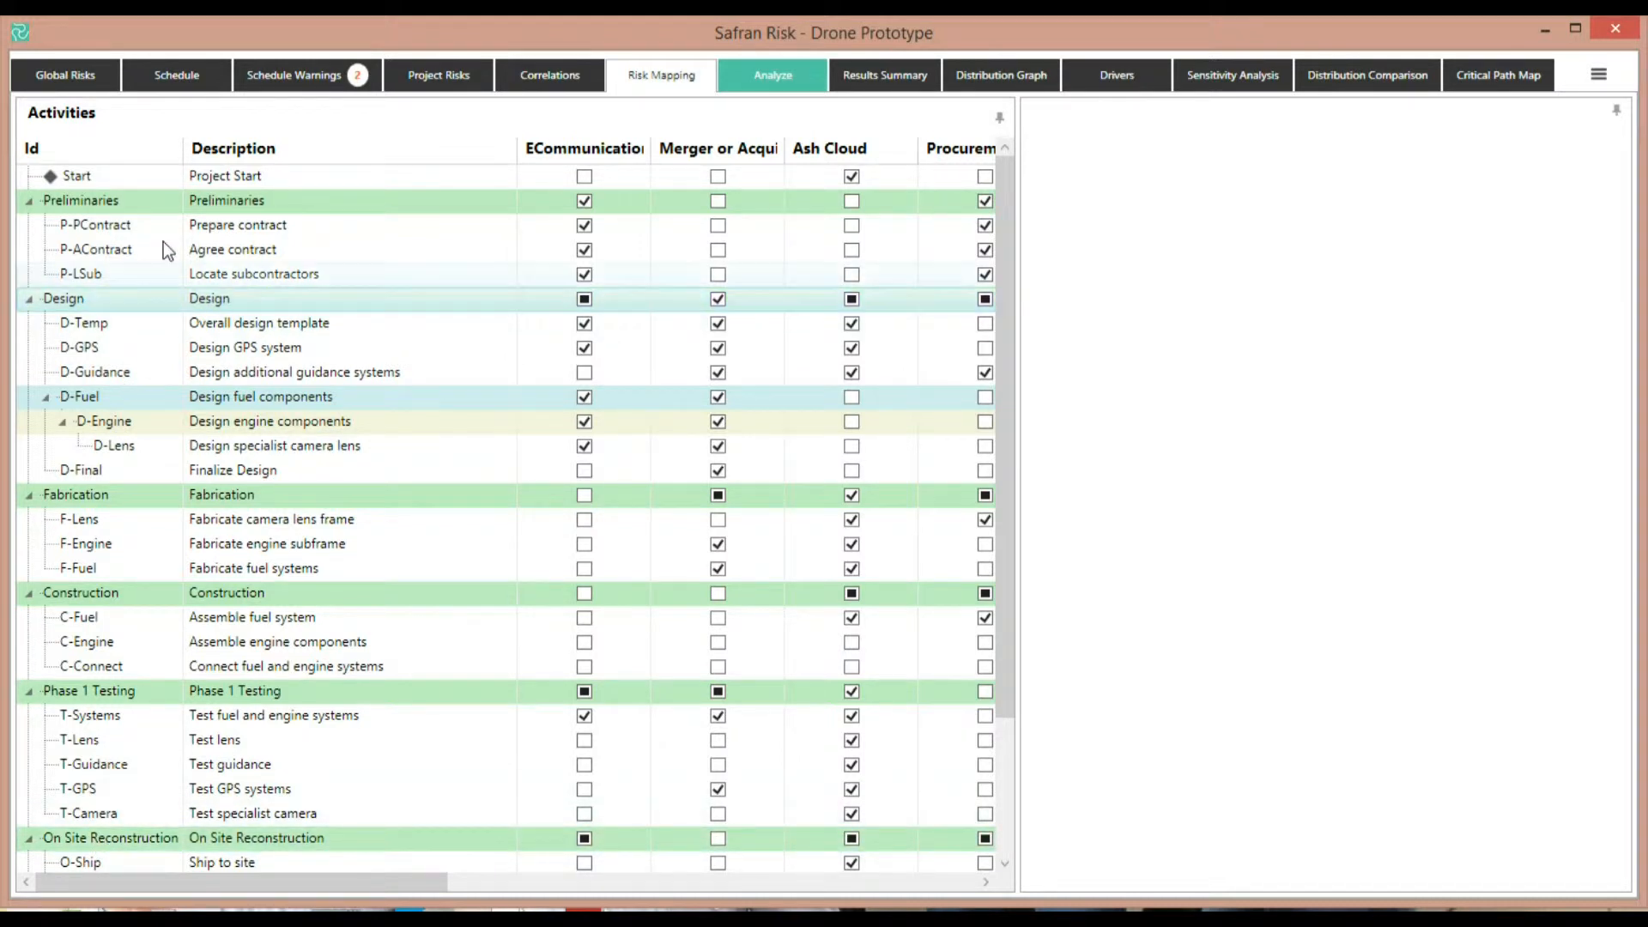
left_click(199, 75)
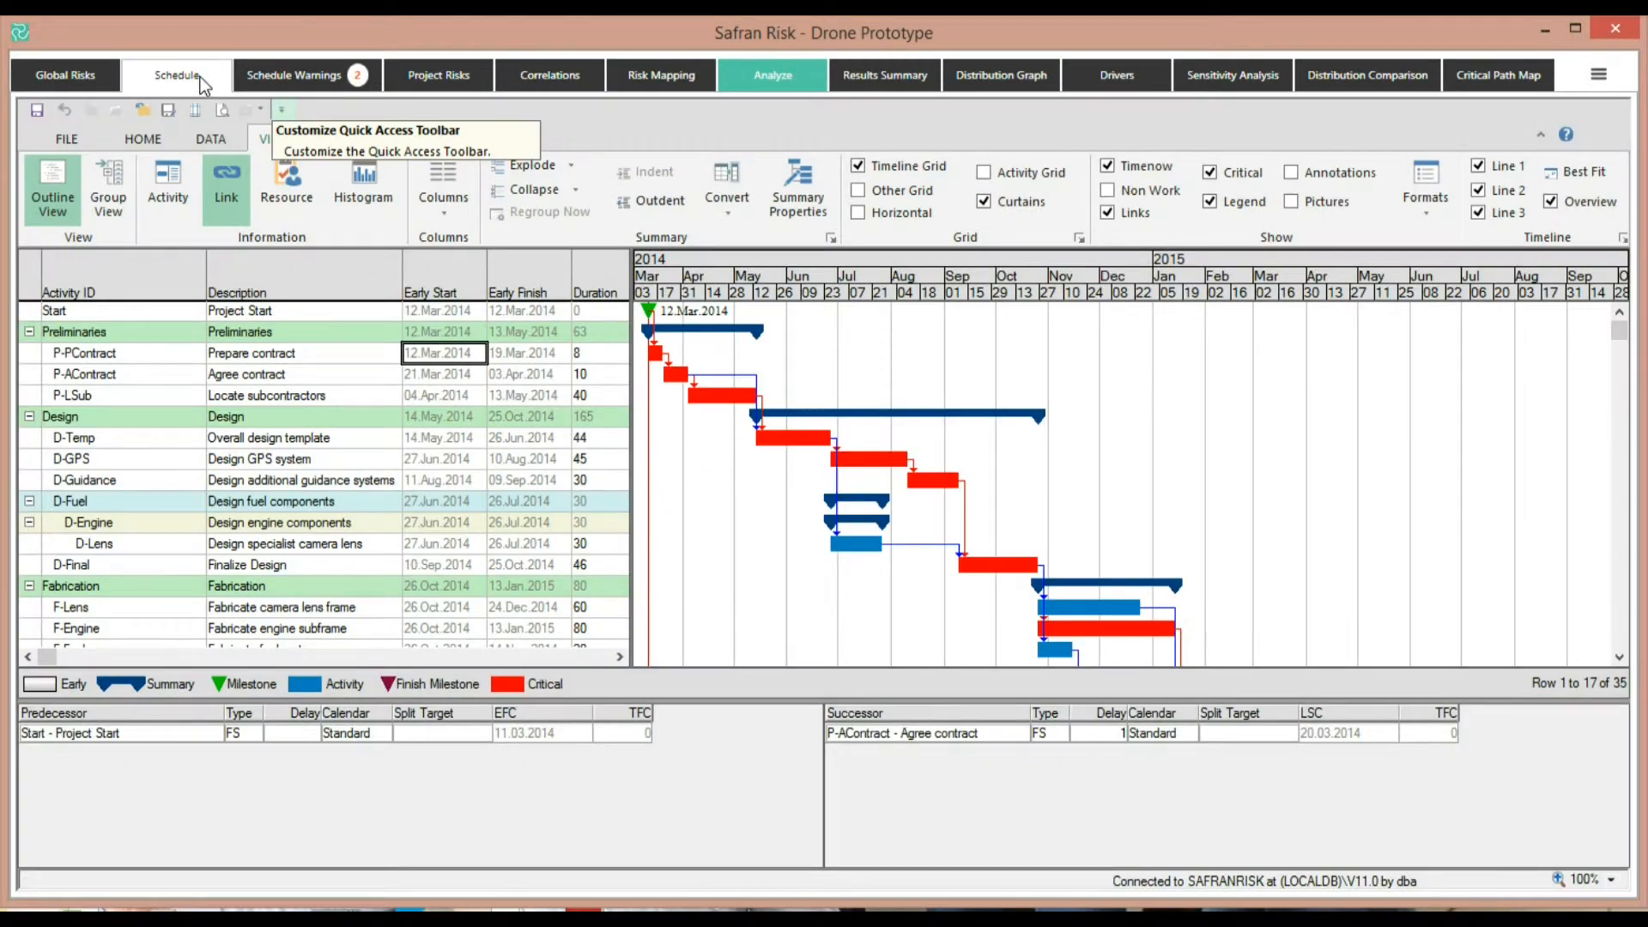
left_click(111, 202)
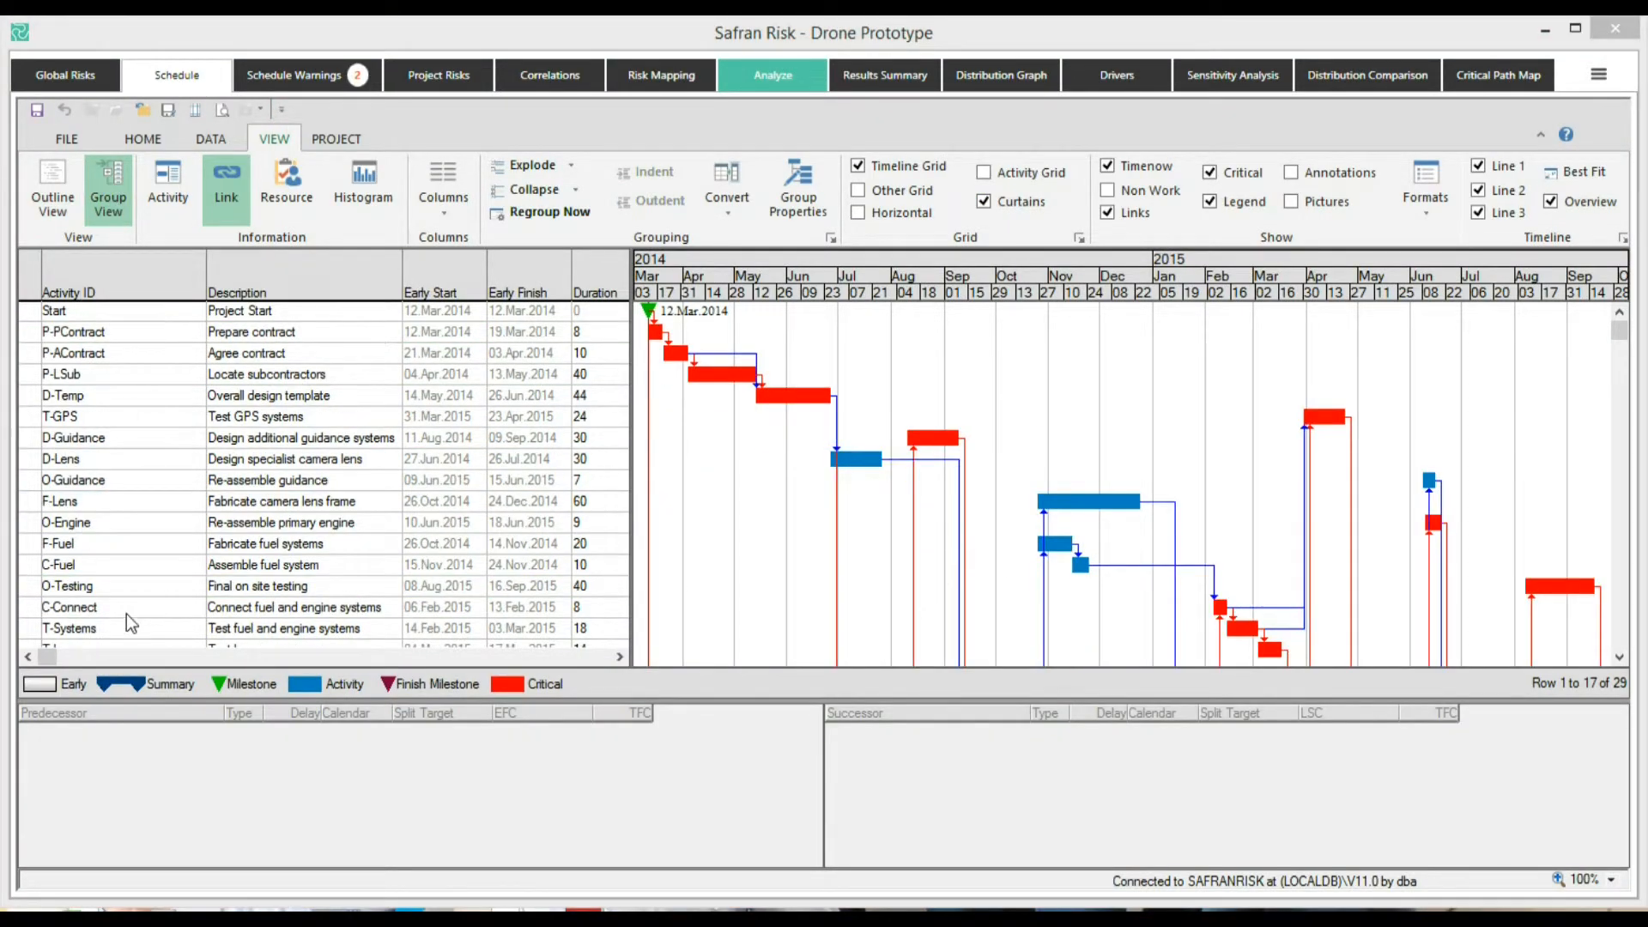
Switch the schedule display to outline view after glancing at the risk mapping
left_click(687, 80)
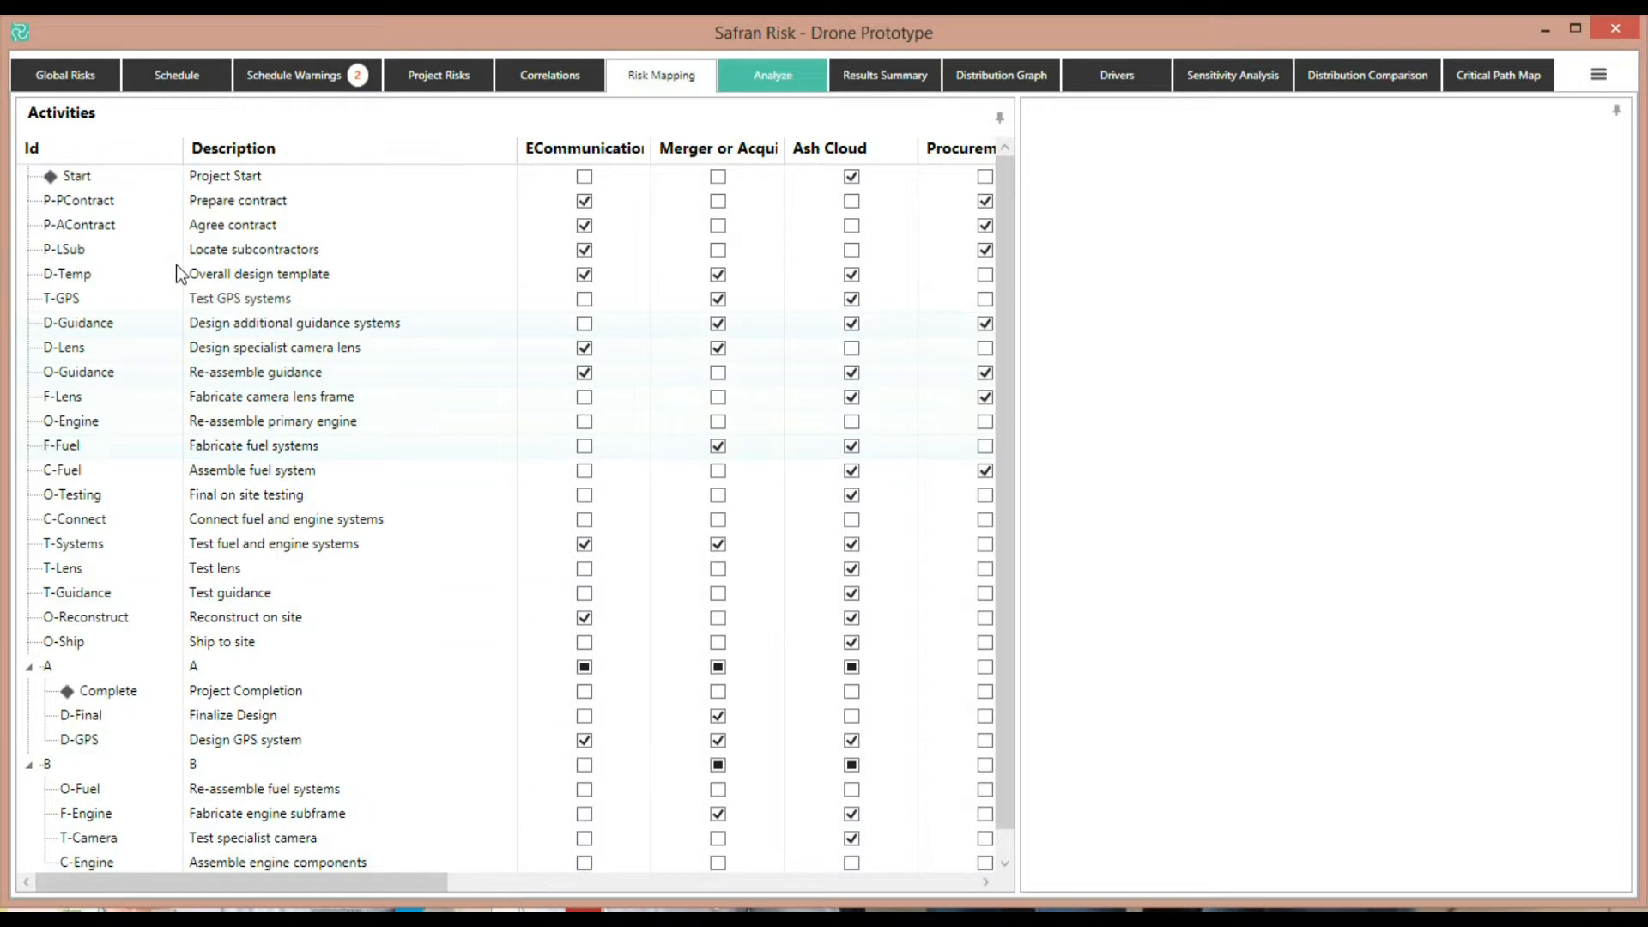
left_click(186, 76)
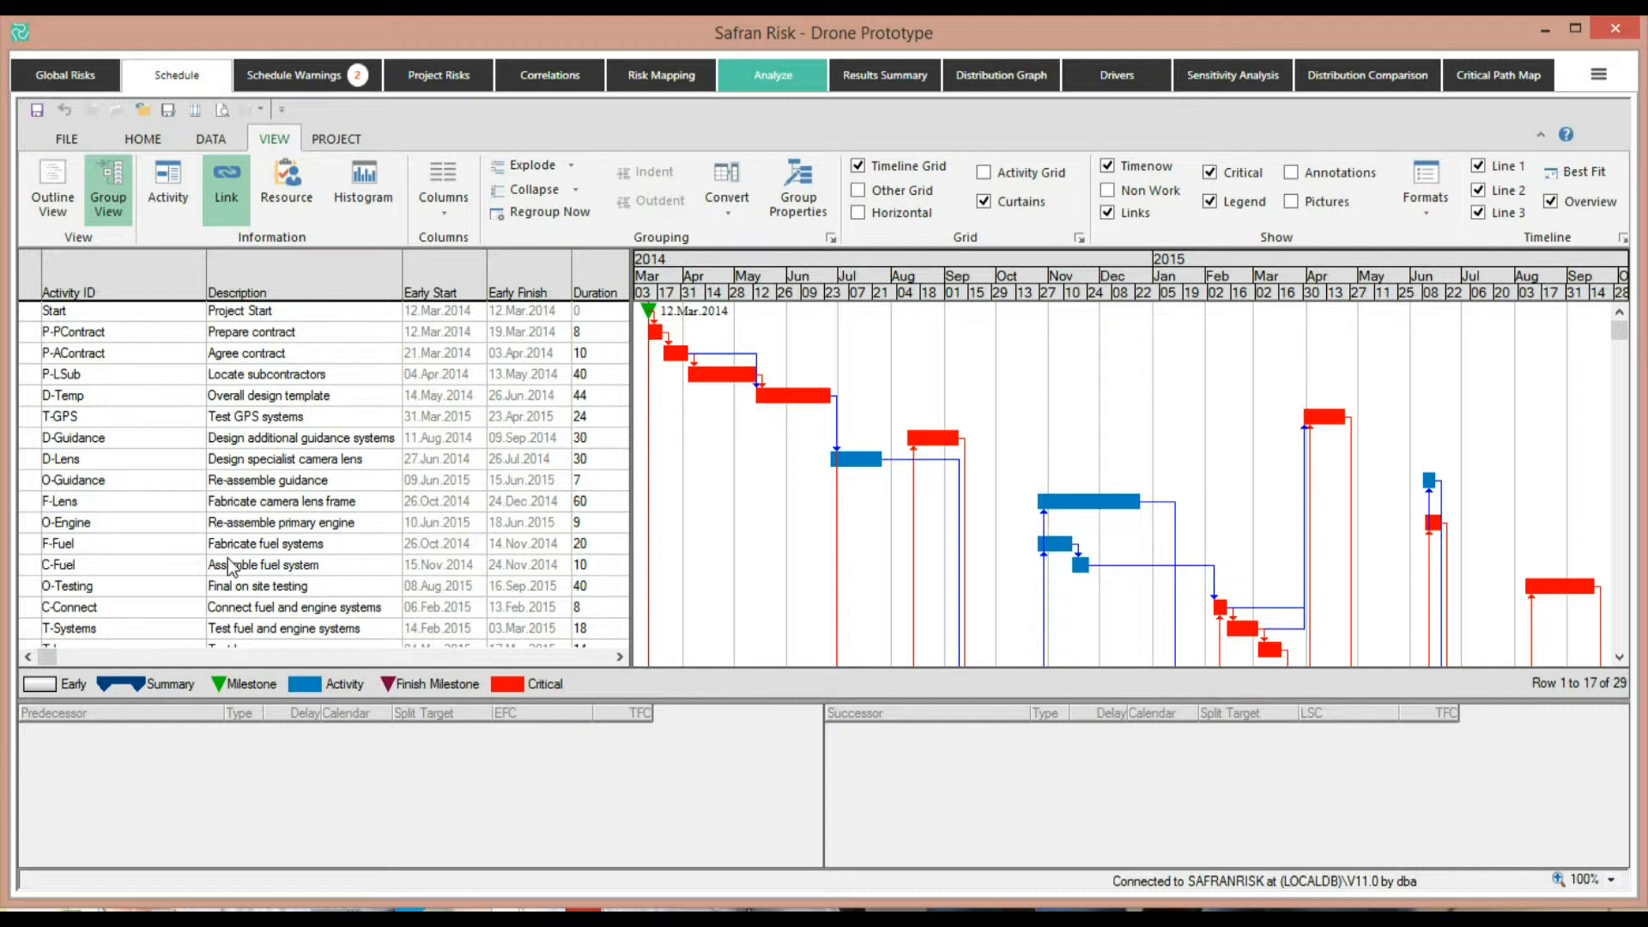
left_click(67, 186)
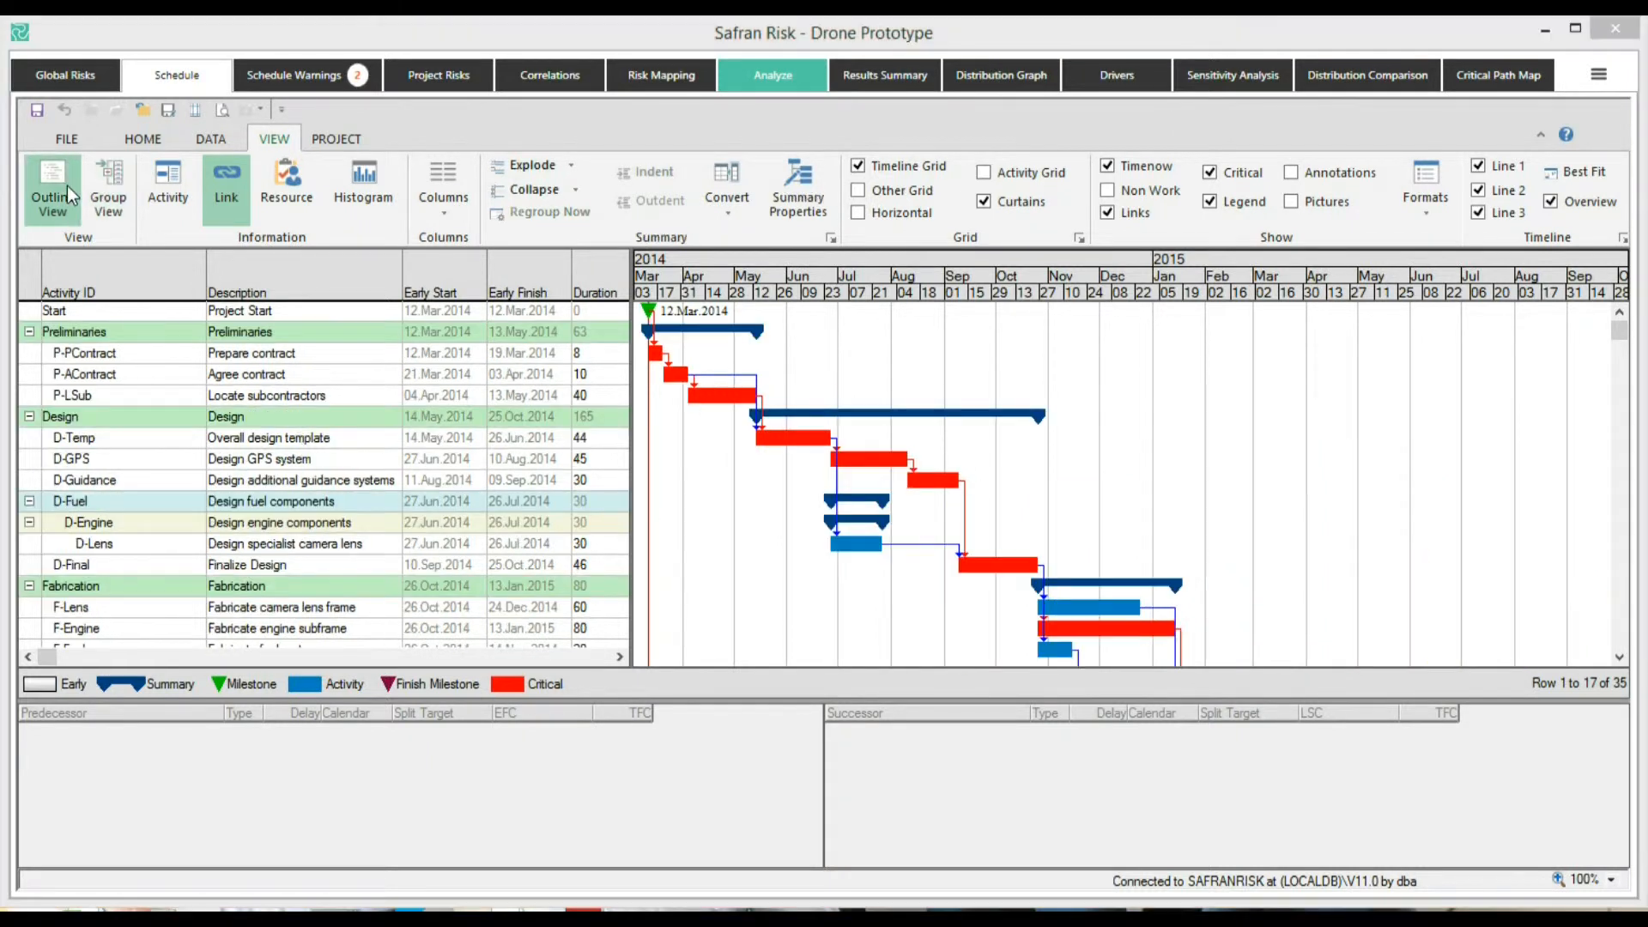
Try assigning Low Uncertainty to Design additional guidance systems and the Construction activities in the risk mapping, then remove it again
left_click(651, 75)
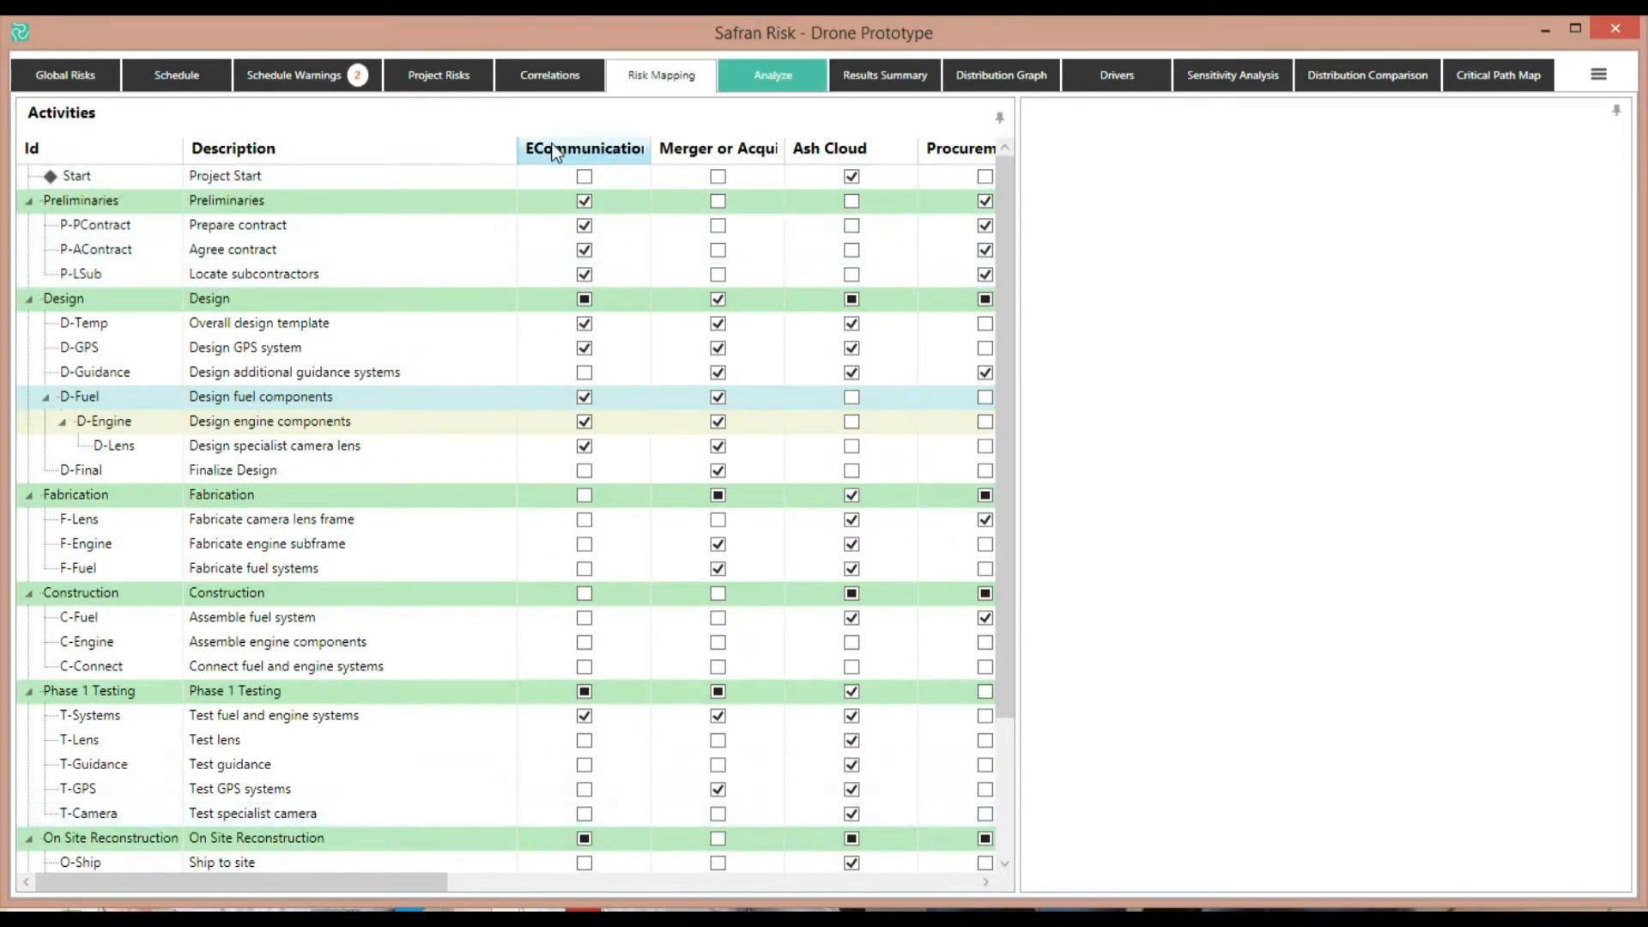
left_click_drag(425, 878, 537, 899)
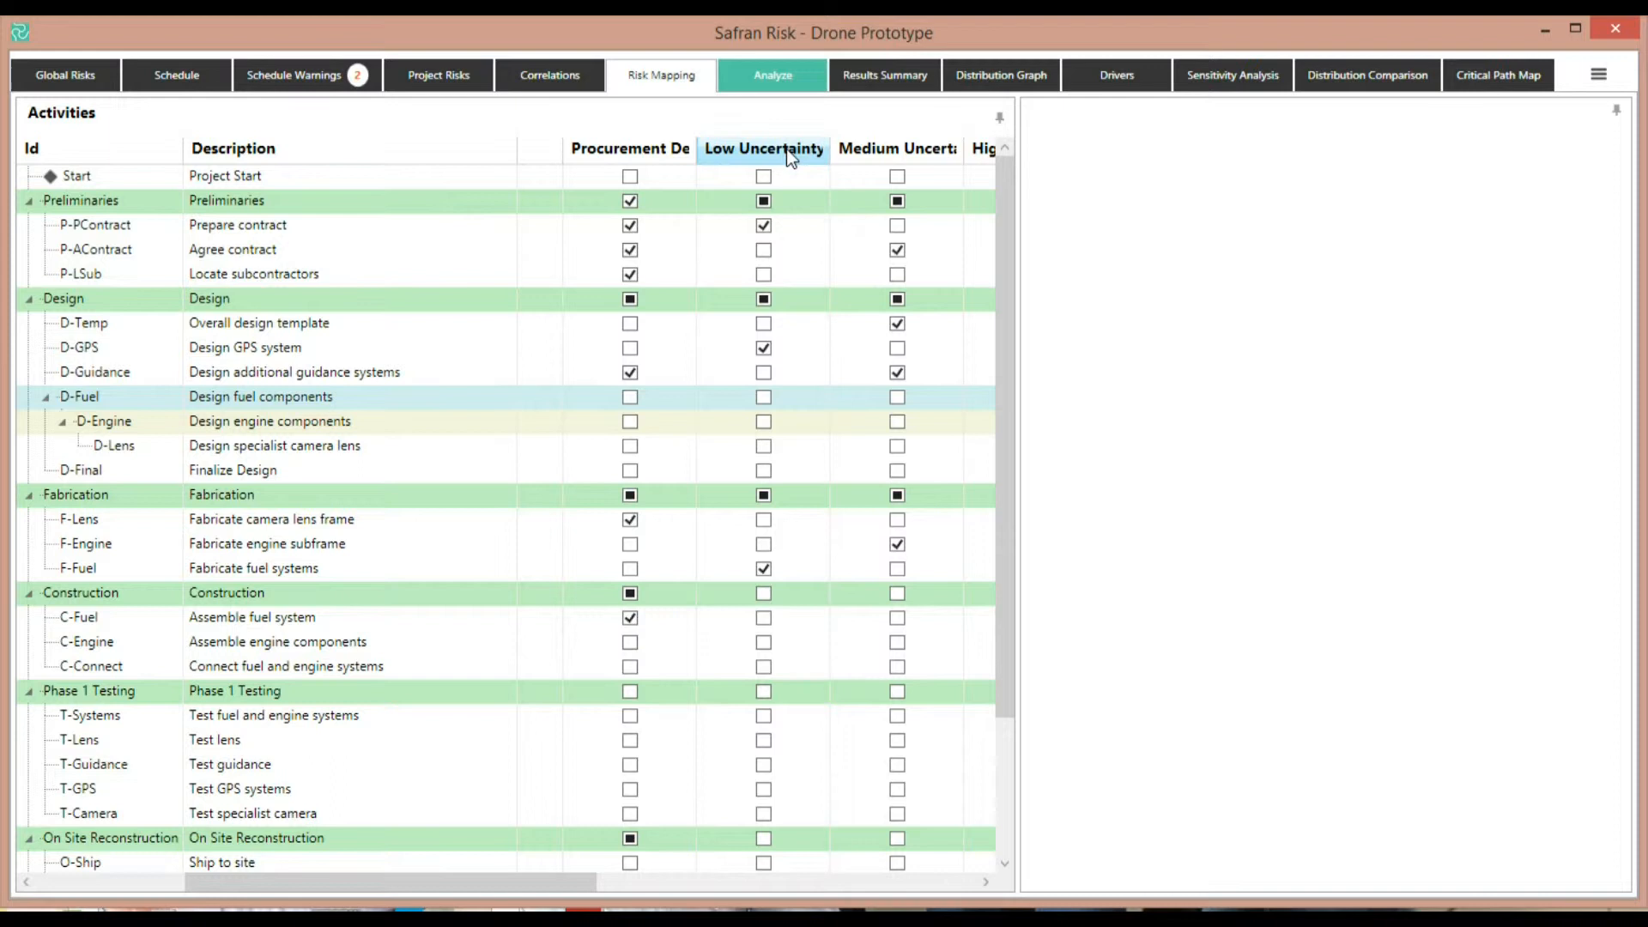
left_click(764, 373)
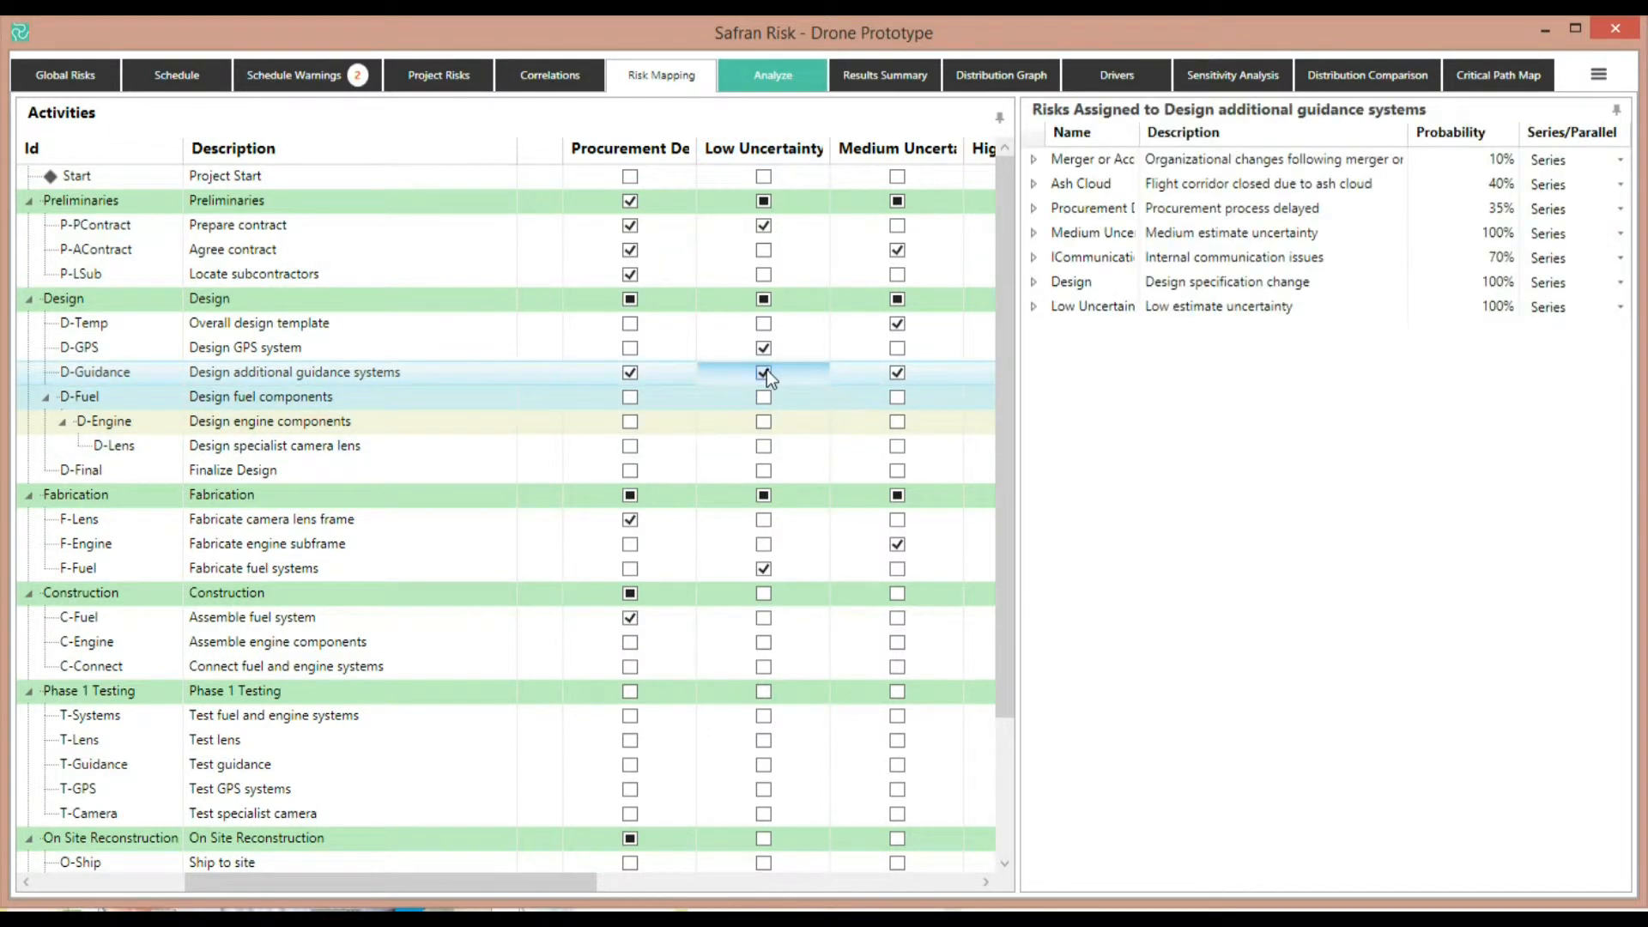
left_click(764, 373)
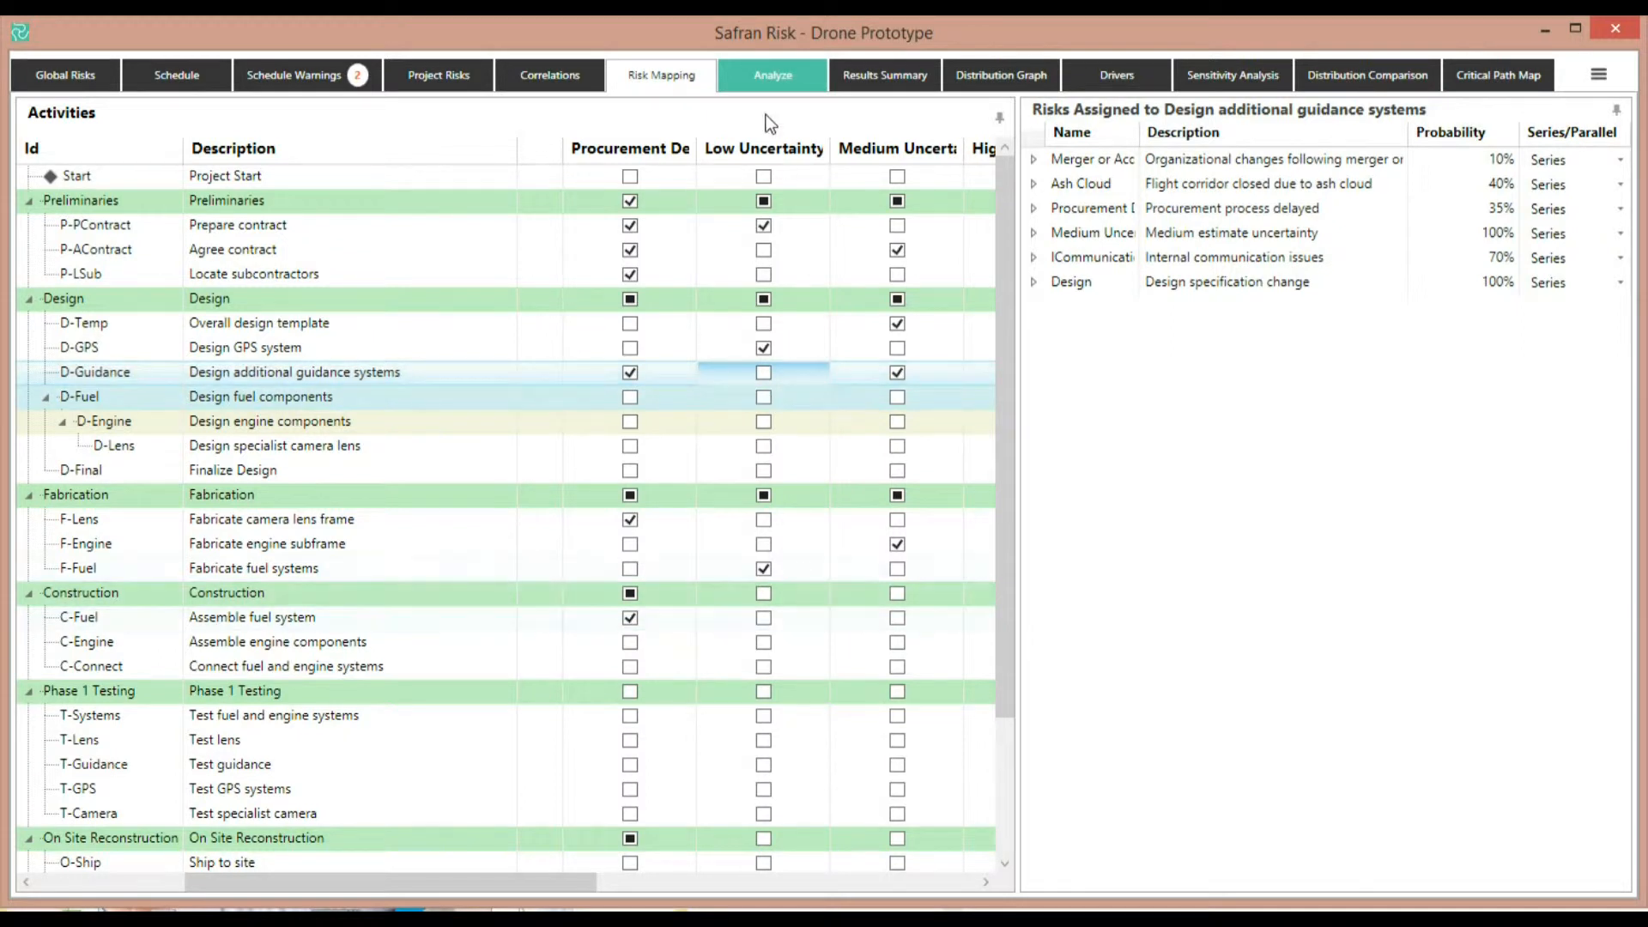
left_click(764, 594)
left_click(764, 594)
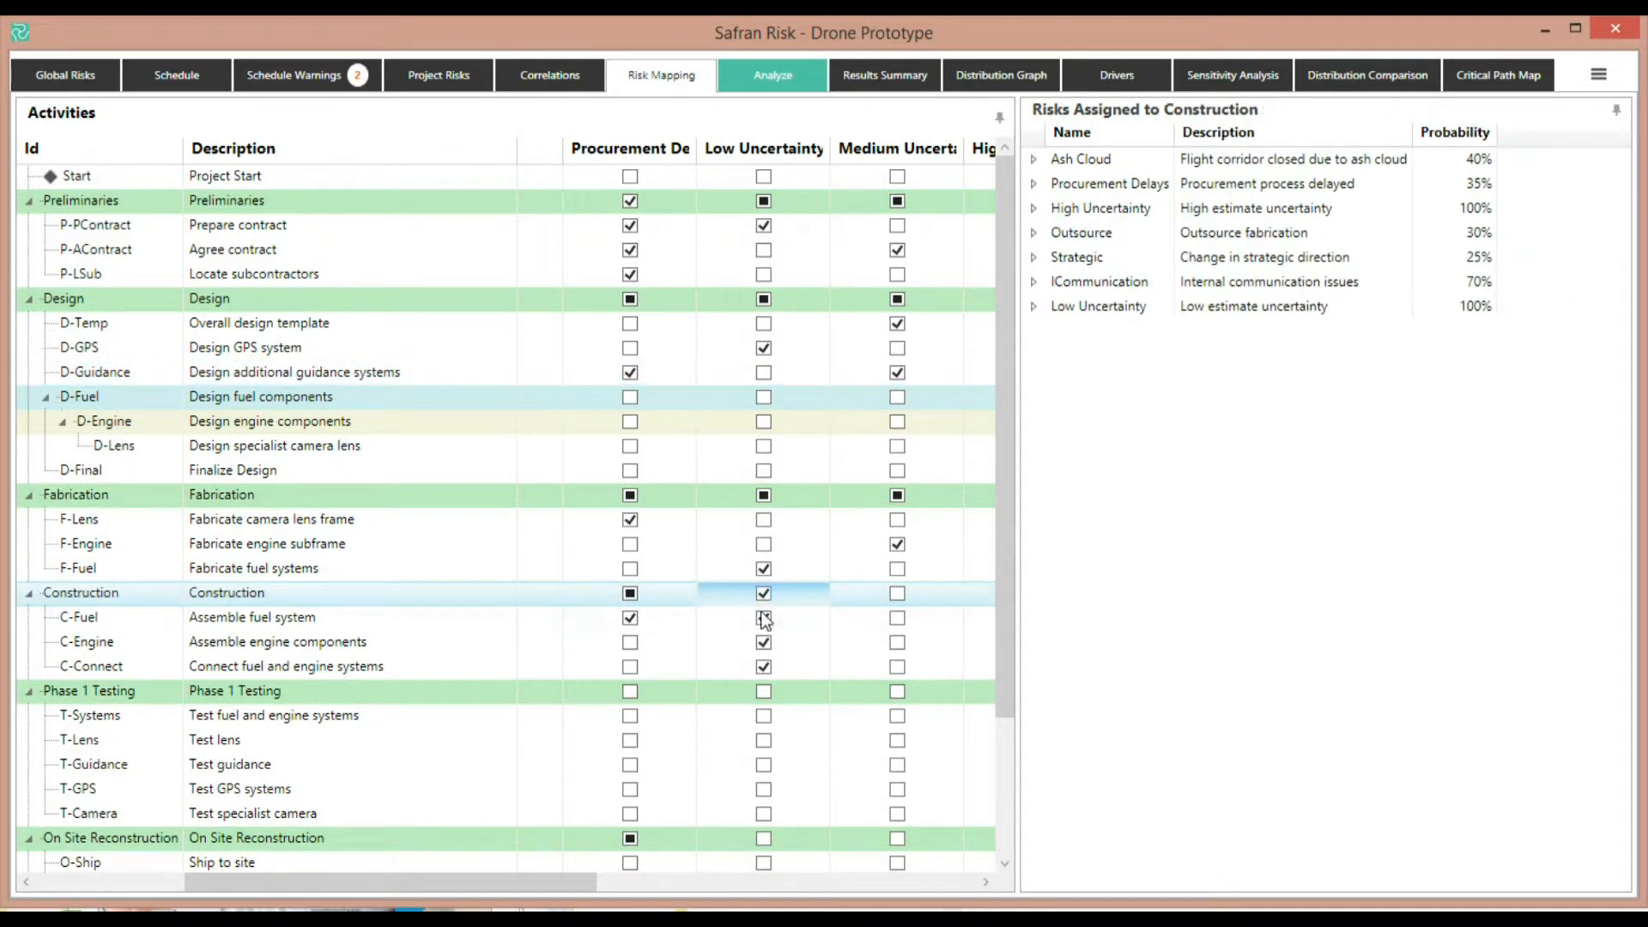
left_click(764, 618)
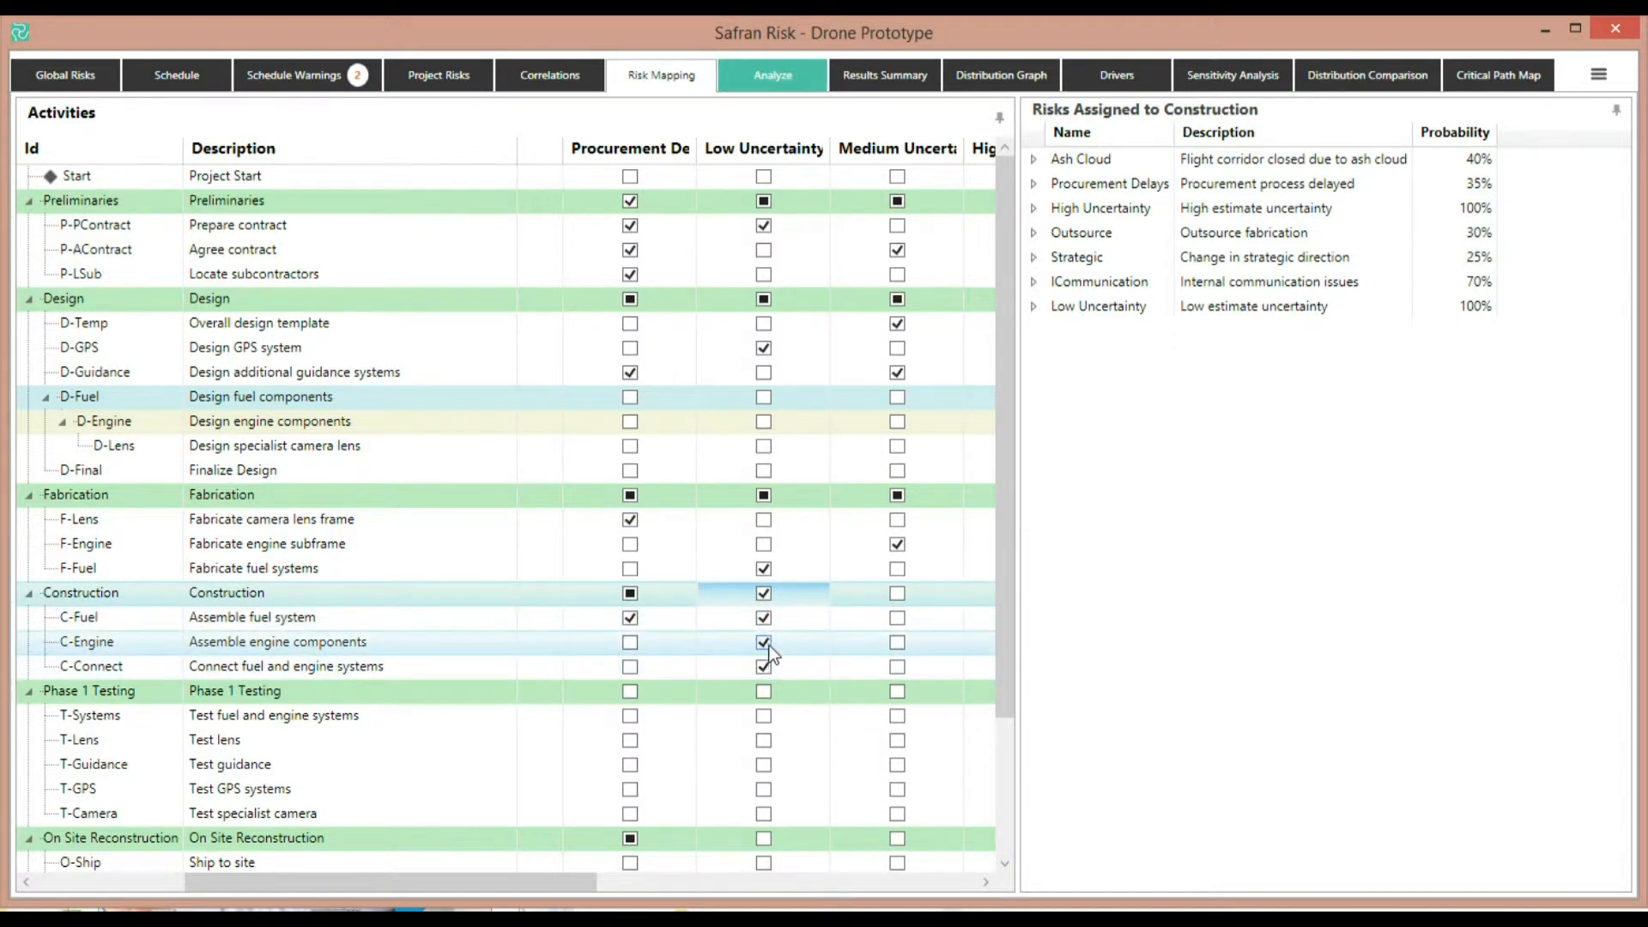
left_click(764, 643)
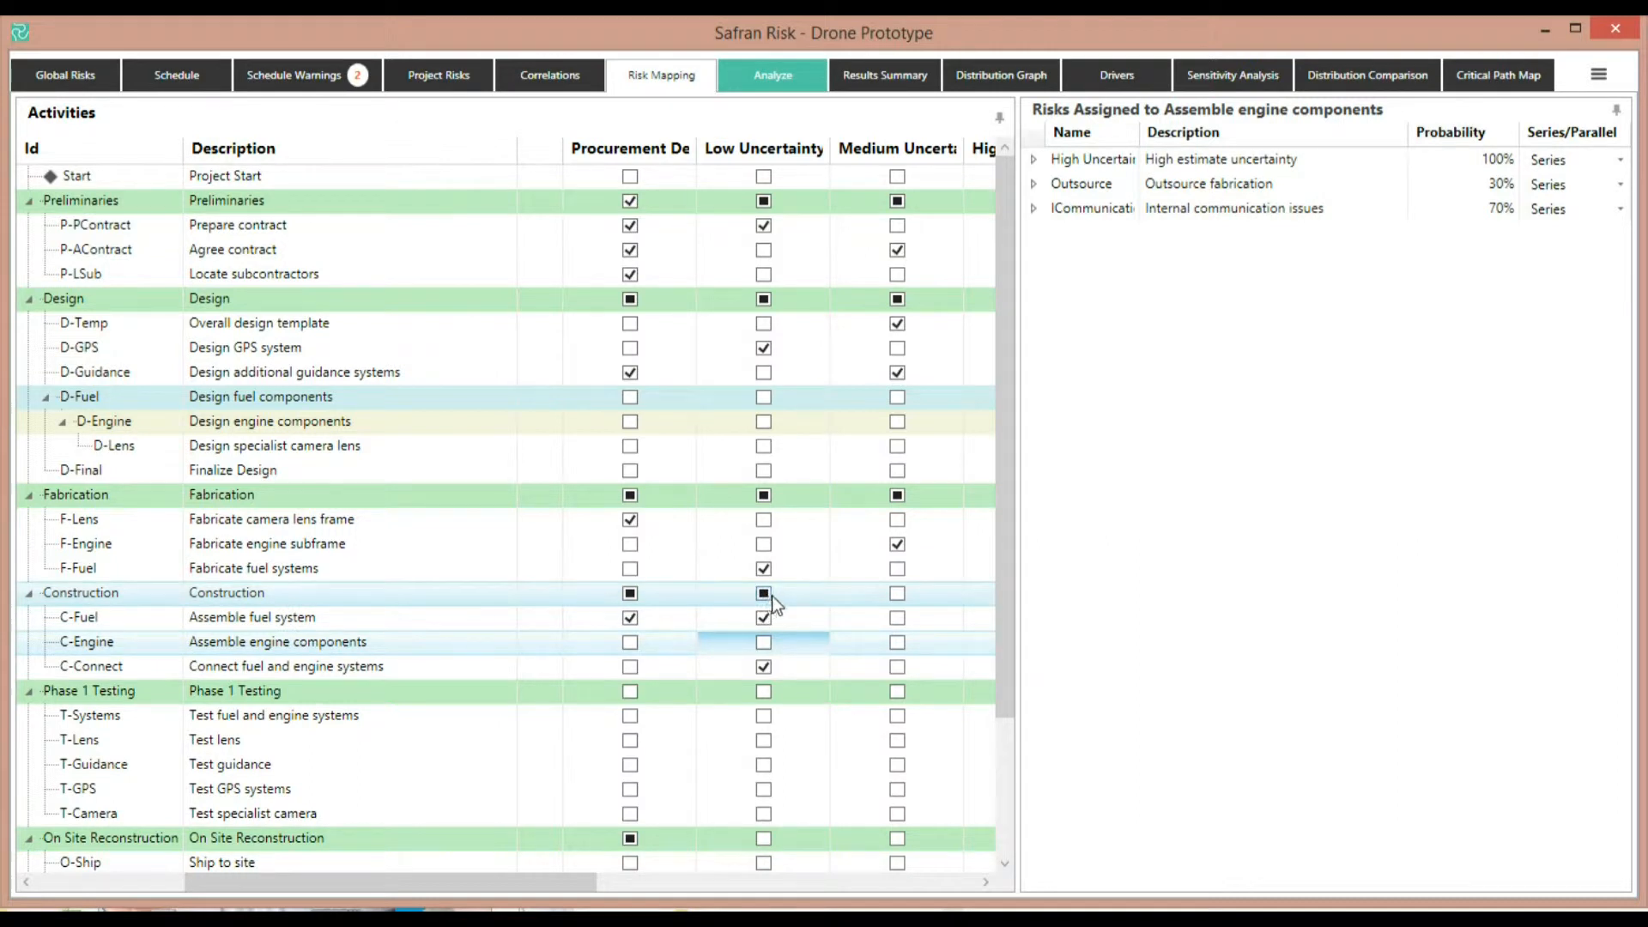
left_click(769, 595)
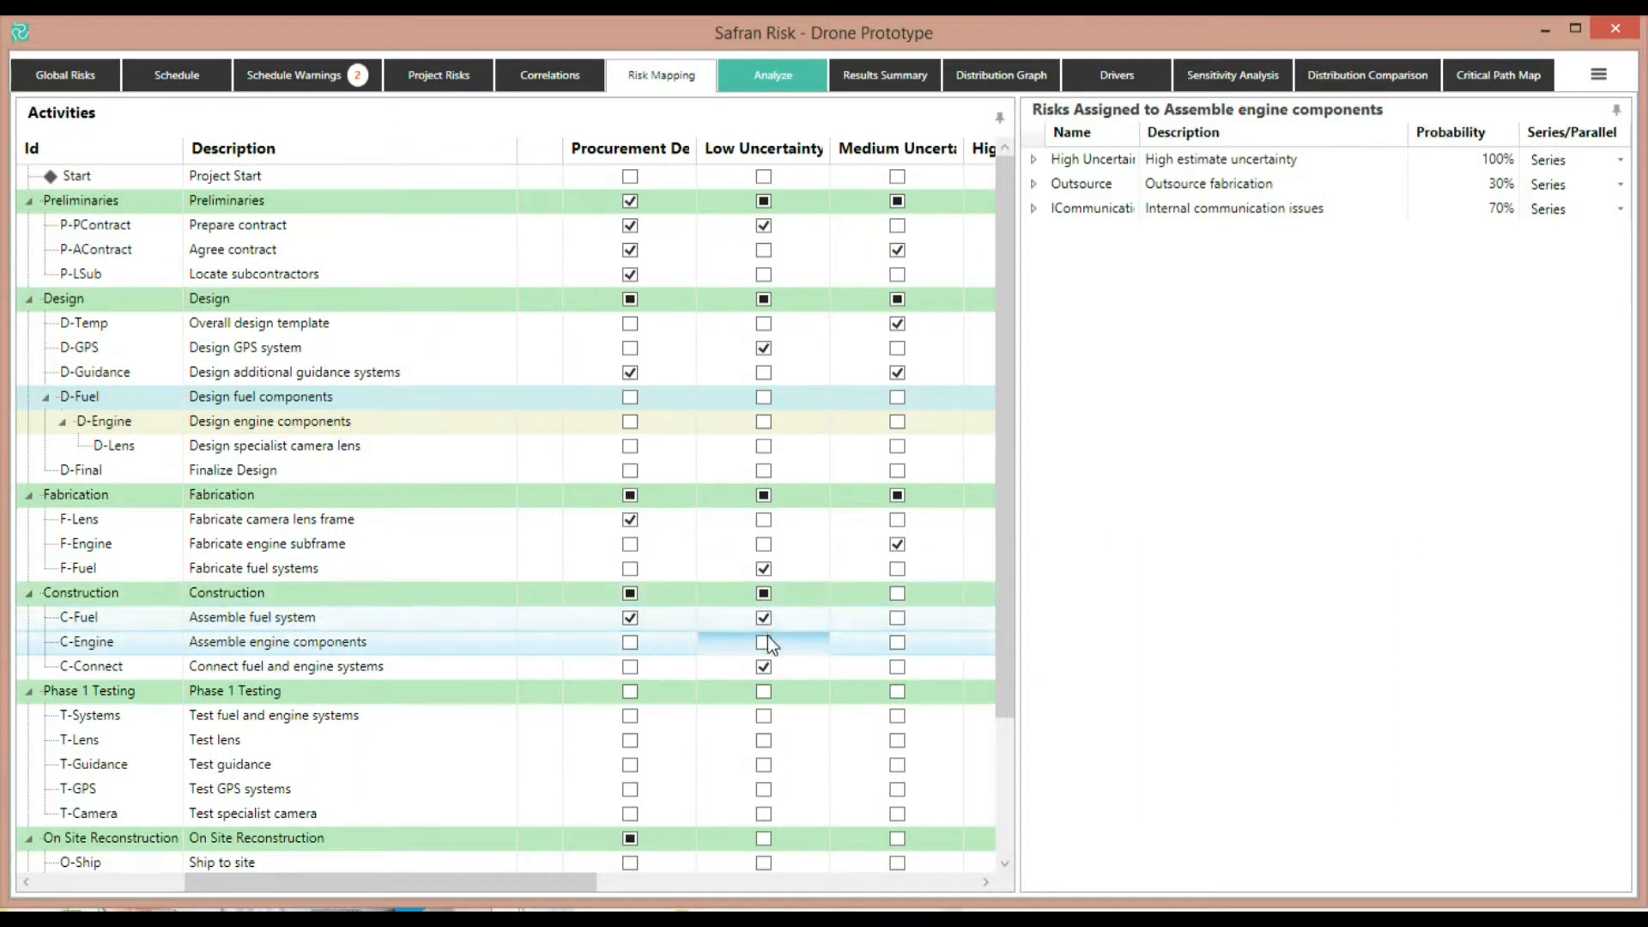
left_click(767, 591)
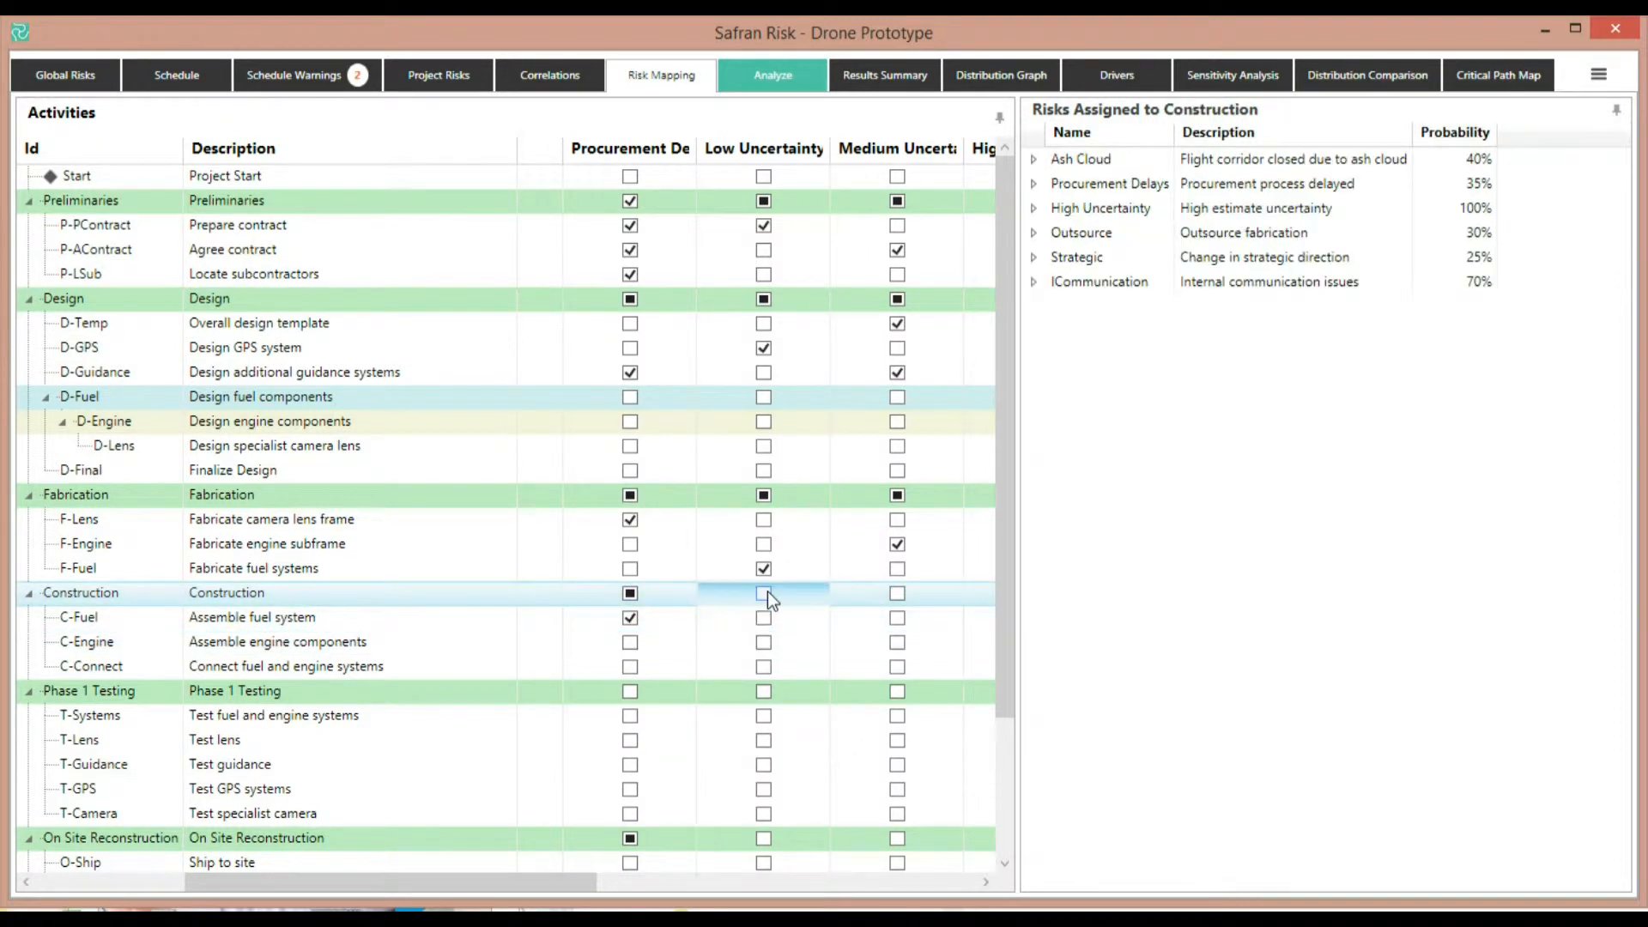
Examine the risks assigned to Agree contract, expanding each one to view its distributions
left_click(412, 250)
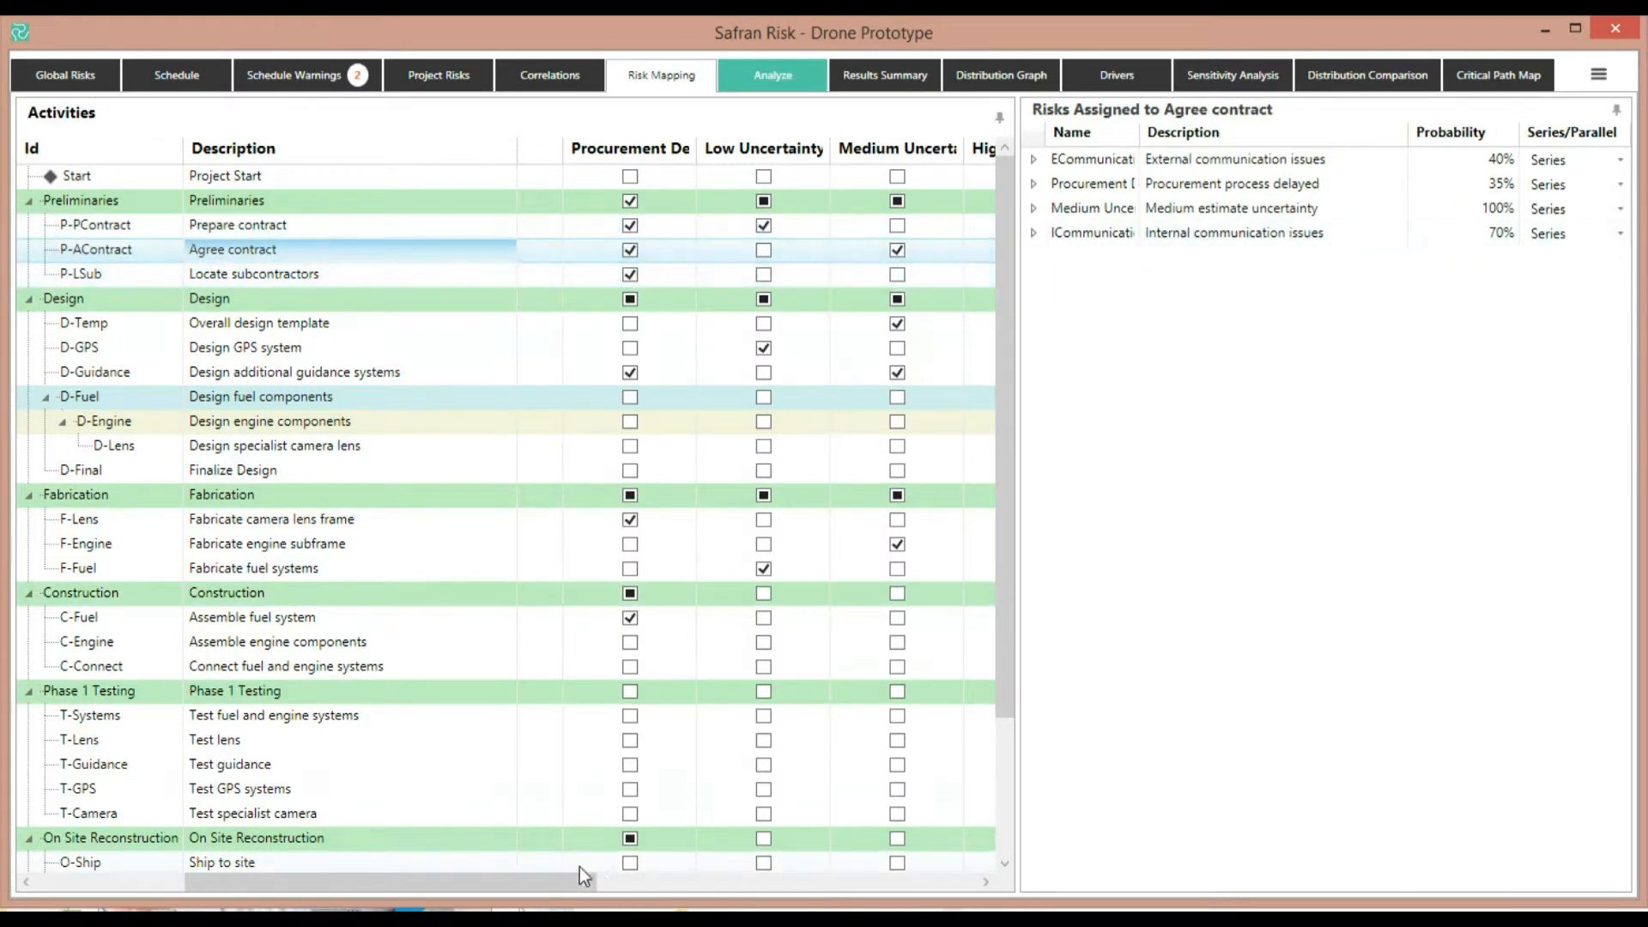
mouse_move(568, 880)
left_mouse_down()
mouse_move(789, 880)
mouse_move(587, 857)
left_mouse_up()
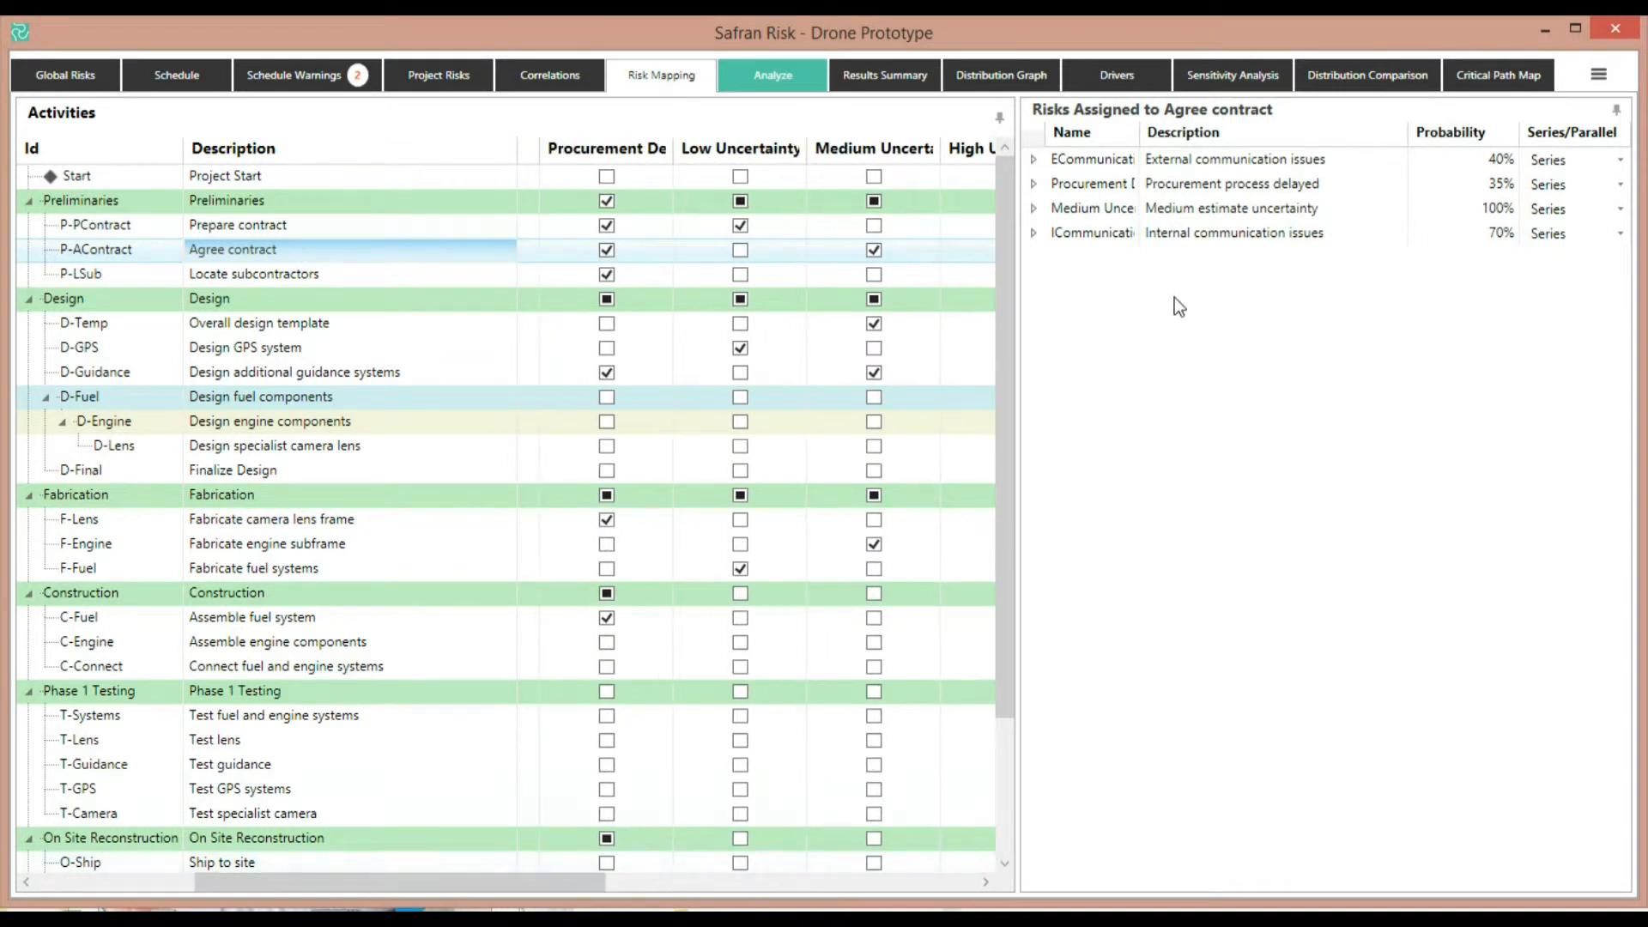
left_click(1034, 160)
left_click(1034, 369)
left_click(1034, 487)
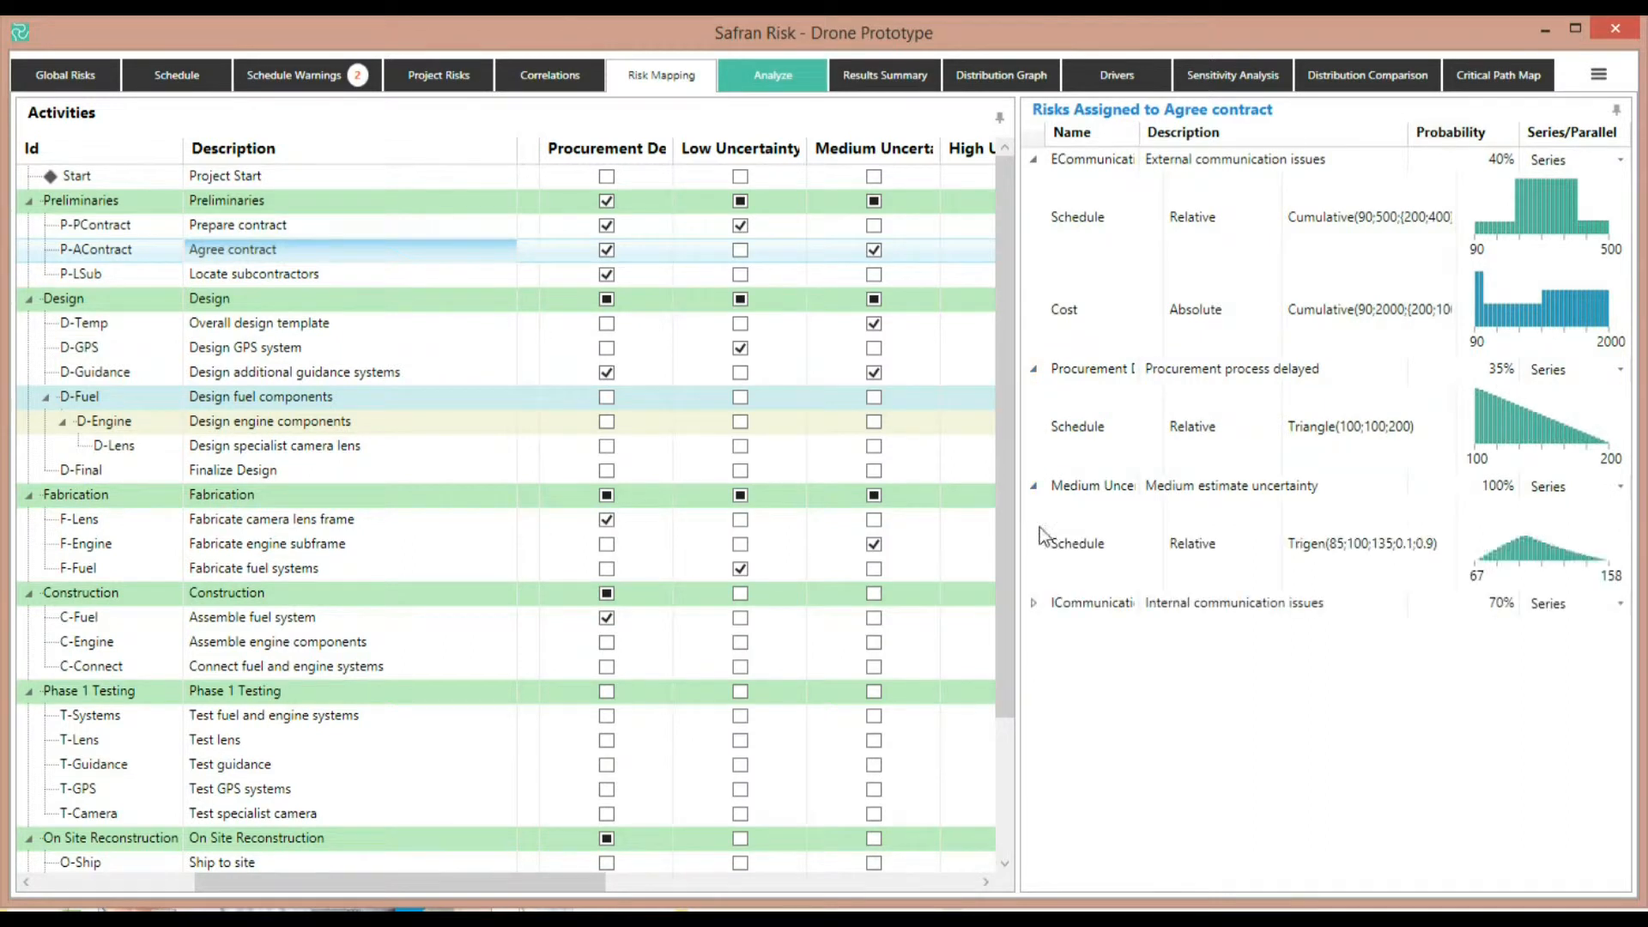
left_click(1034, 603)
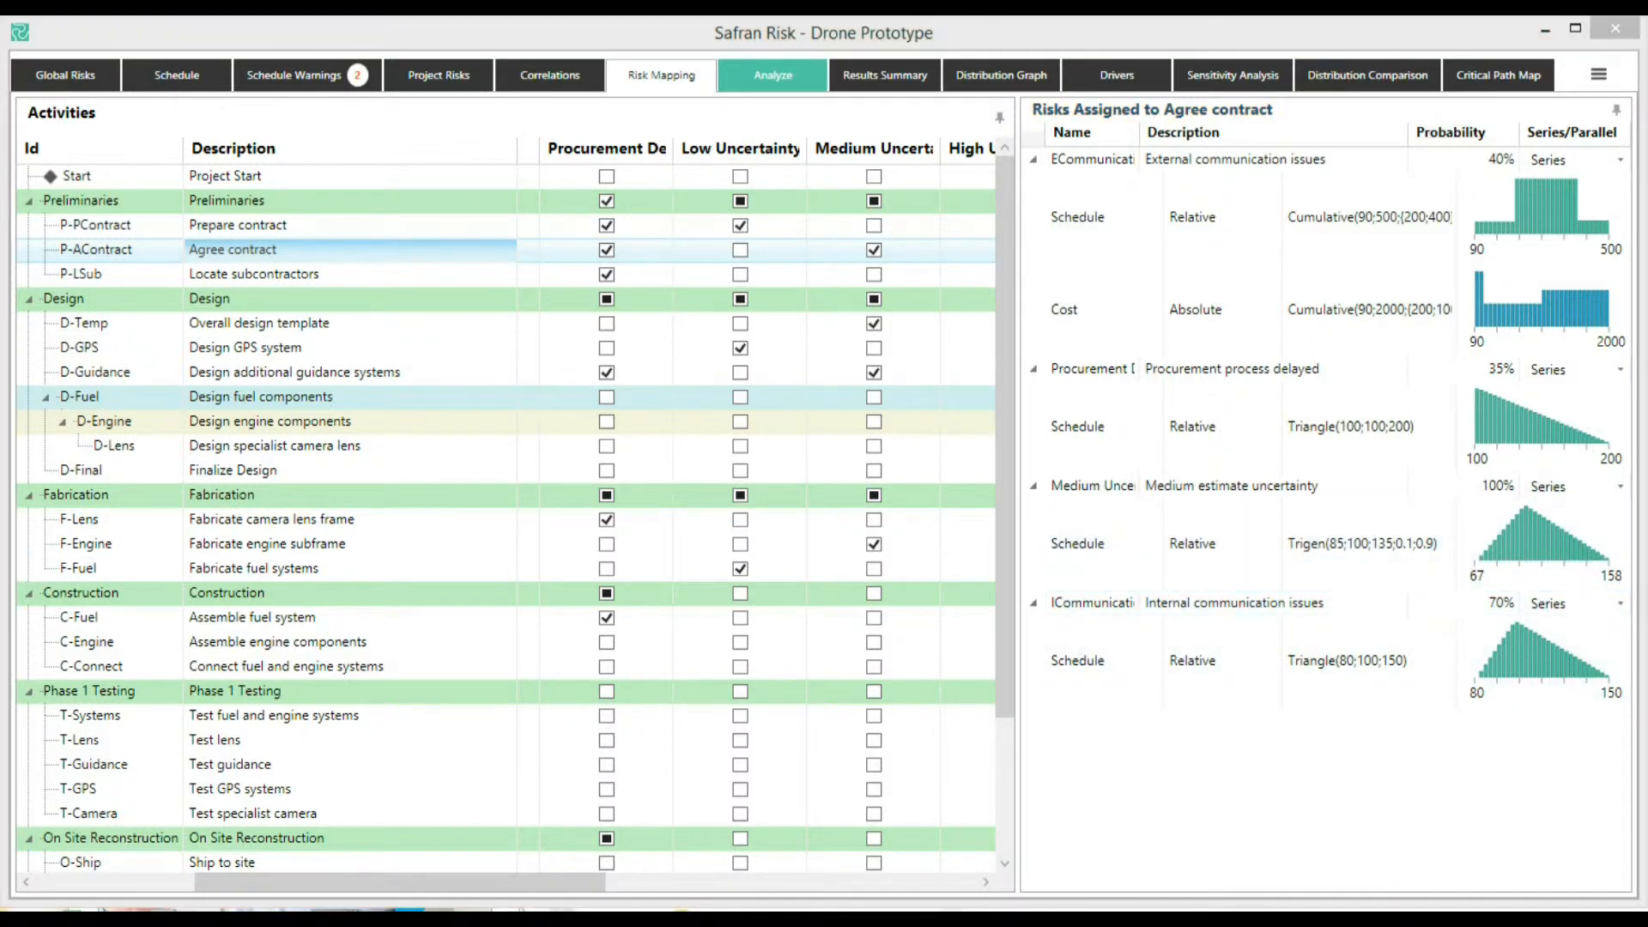
Run the risk analysis with 1000 iterations
left_click(759, 85)
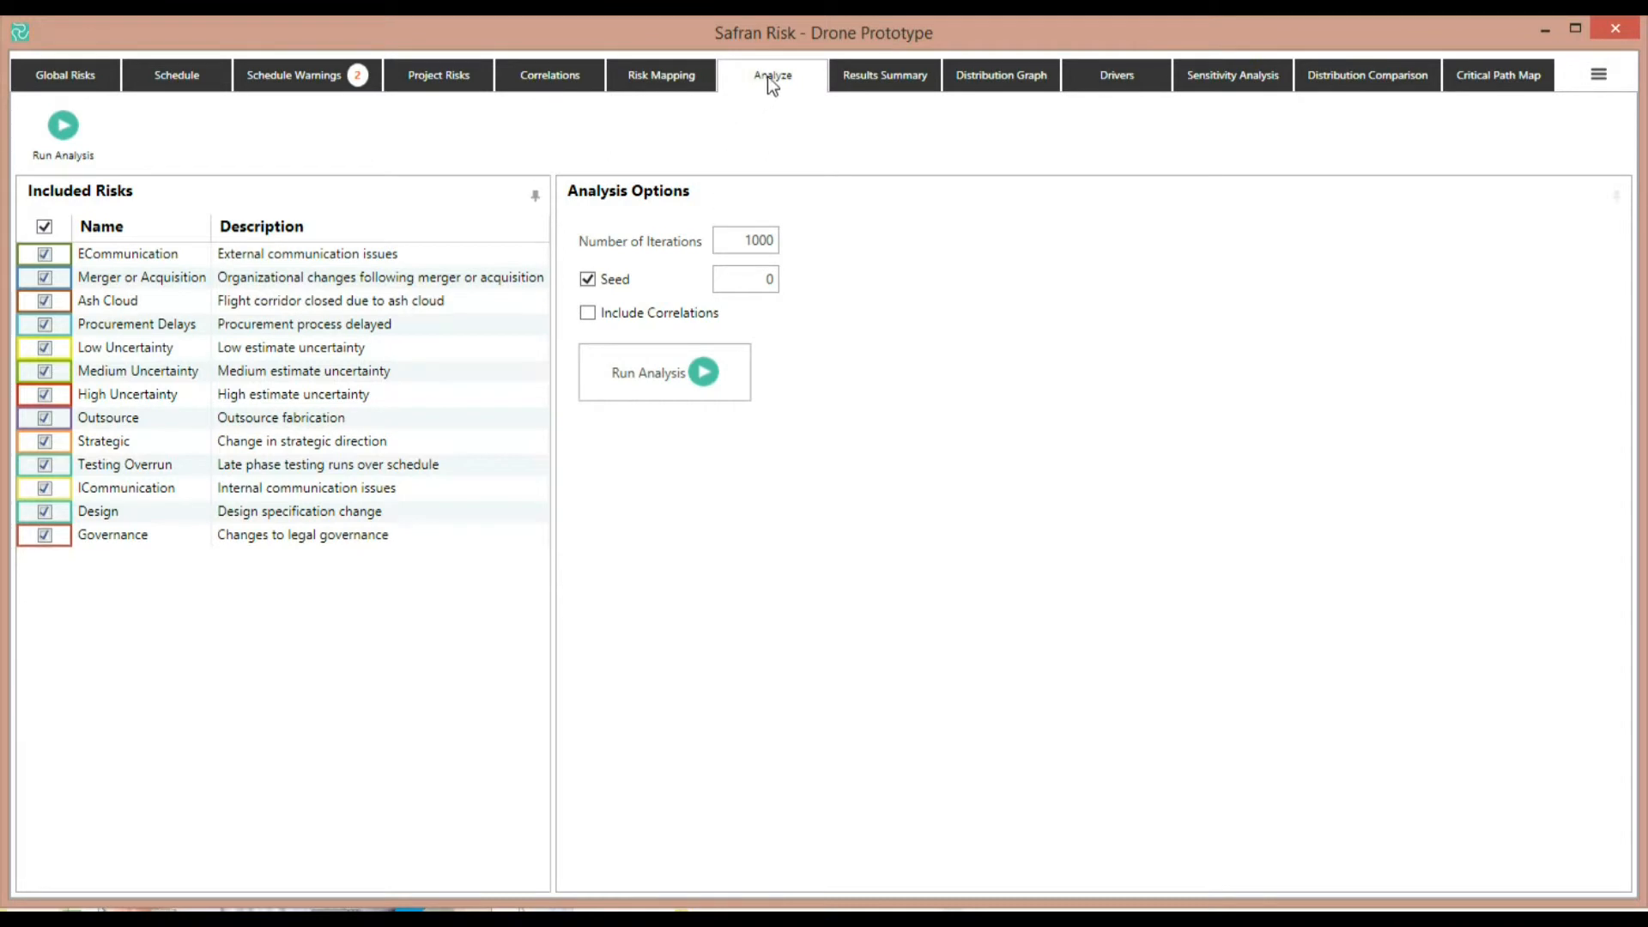
double_click(747, 240)
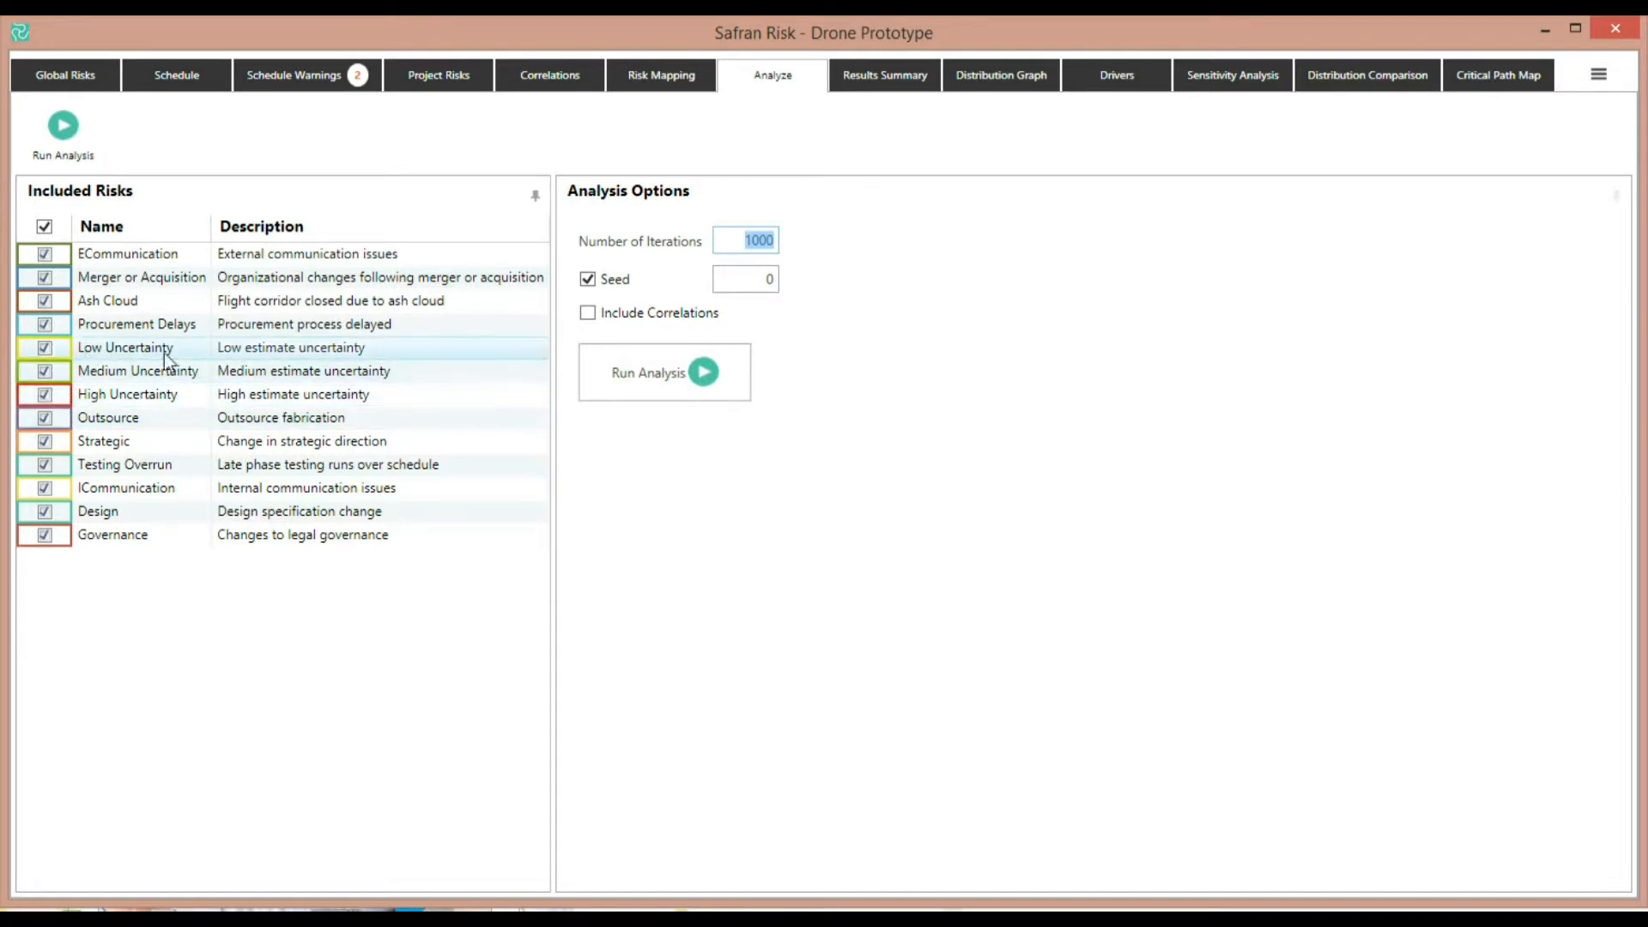
left_click(709, 381)
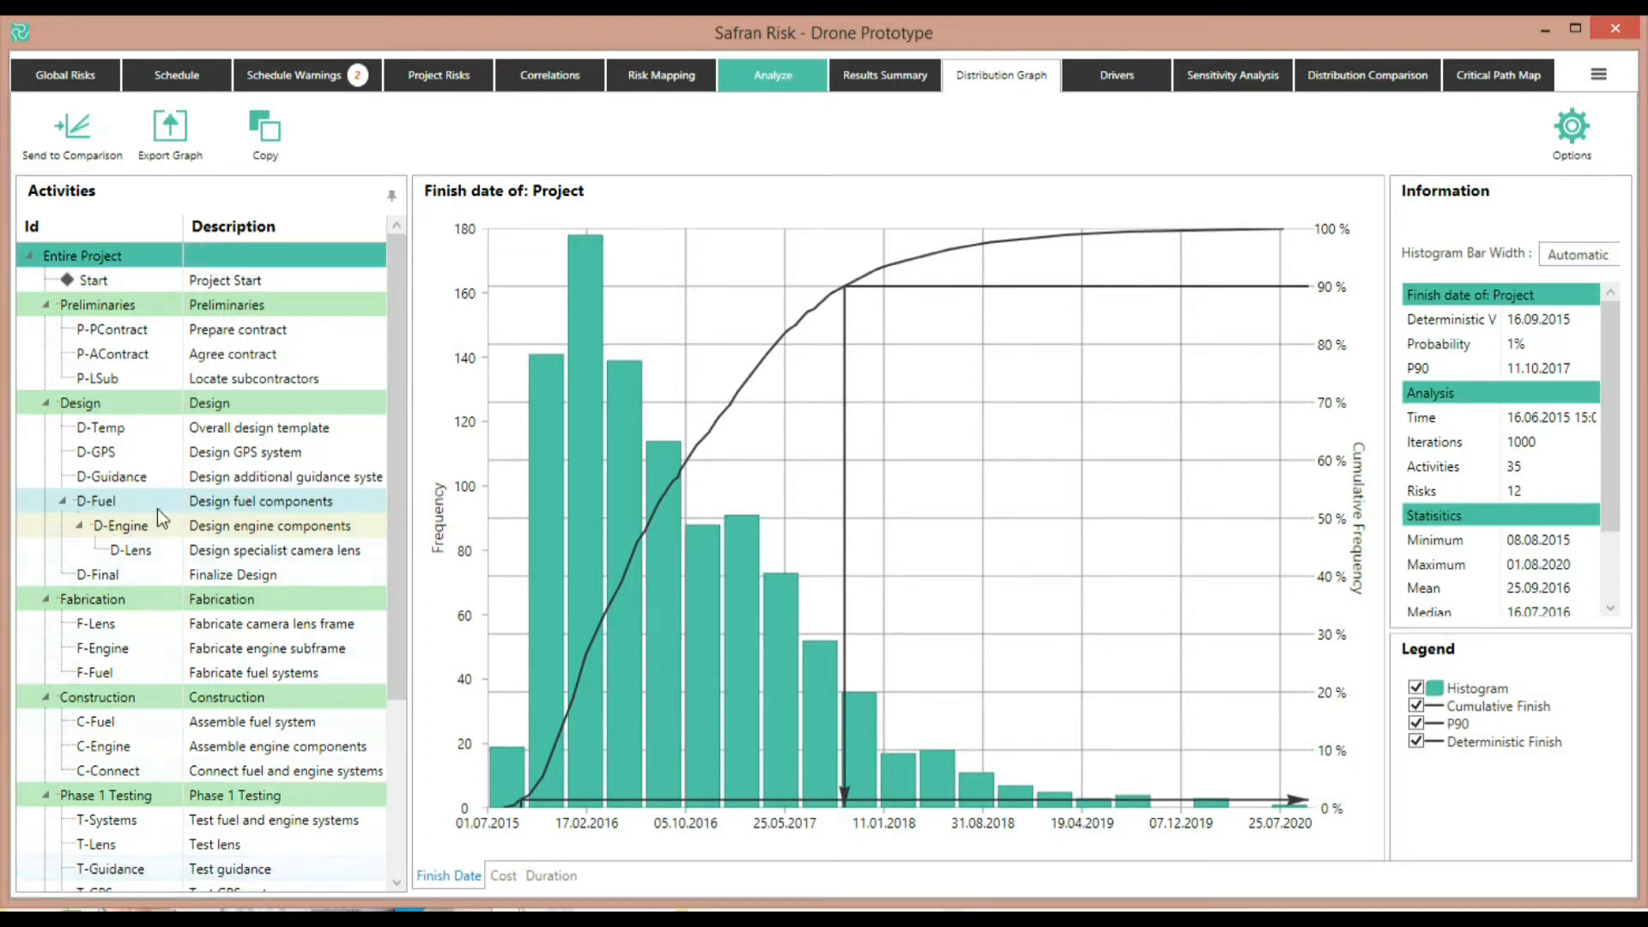
View the finish date distributions of several activities and then of the entire project
left_click(138, 473)
left_click(143, 571)
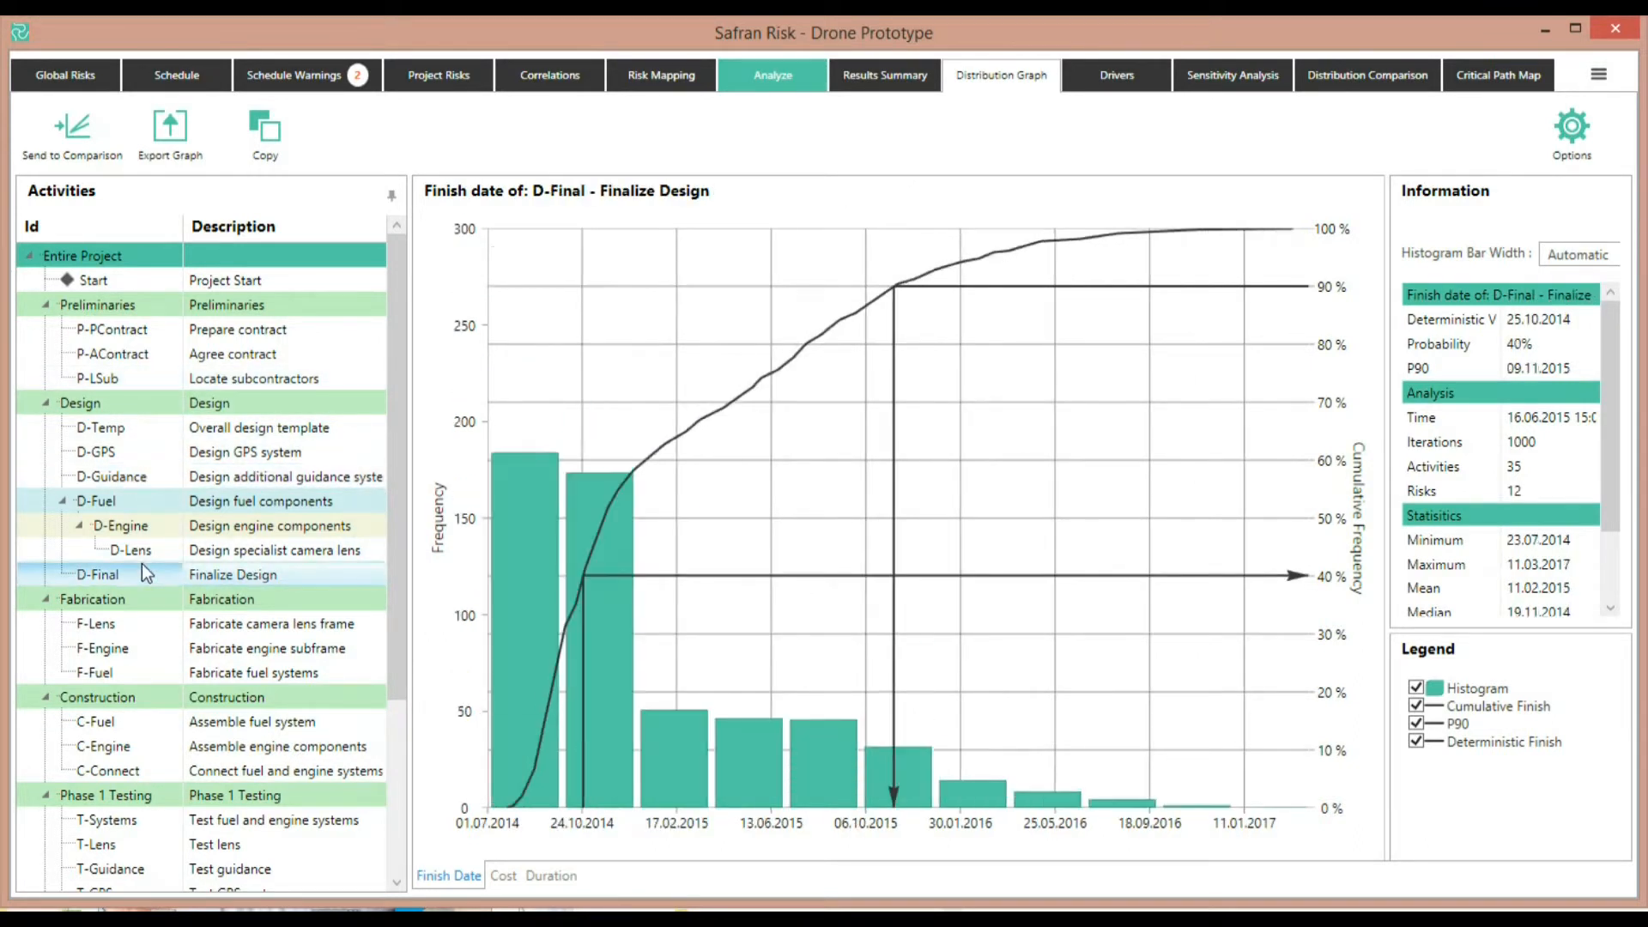
left_click(130, 643)
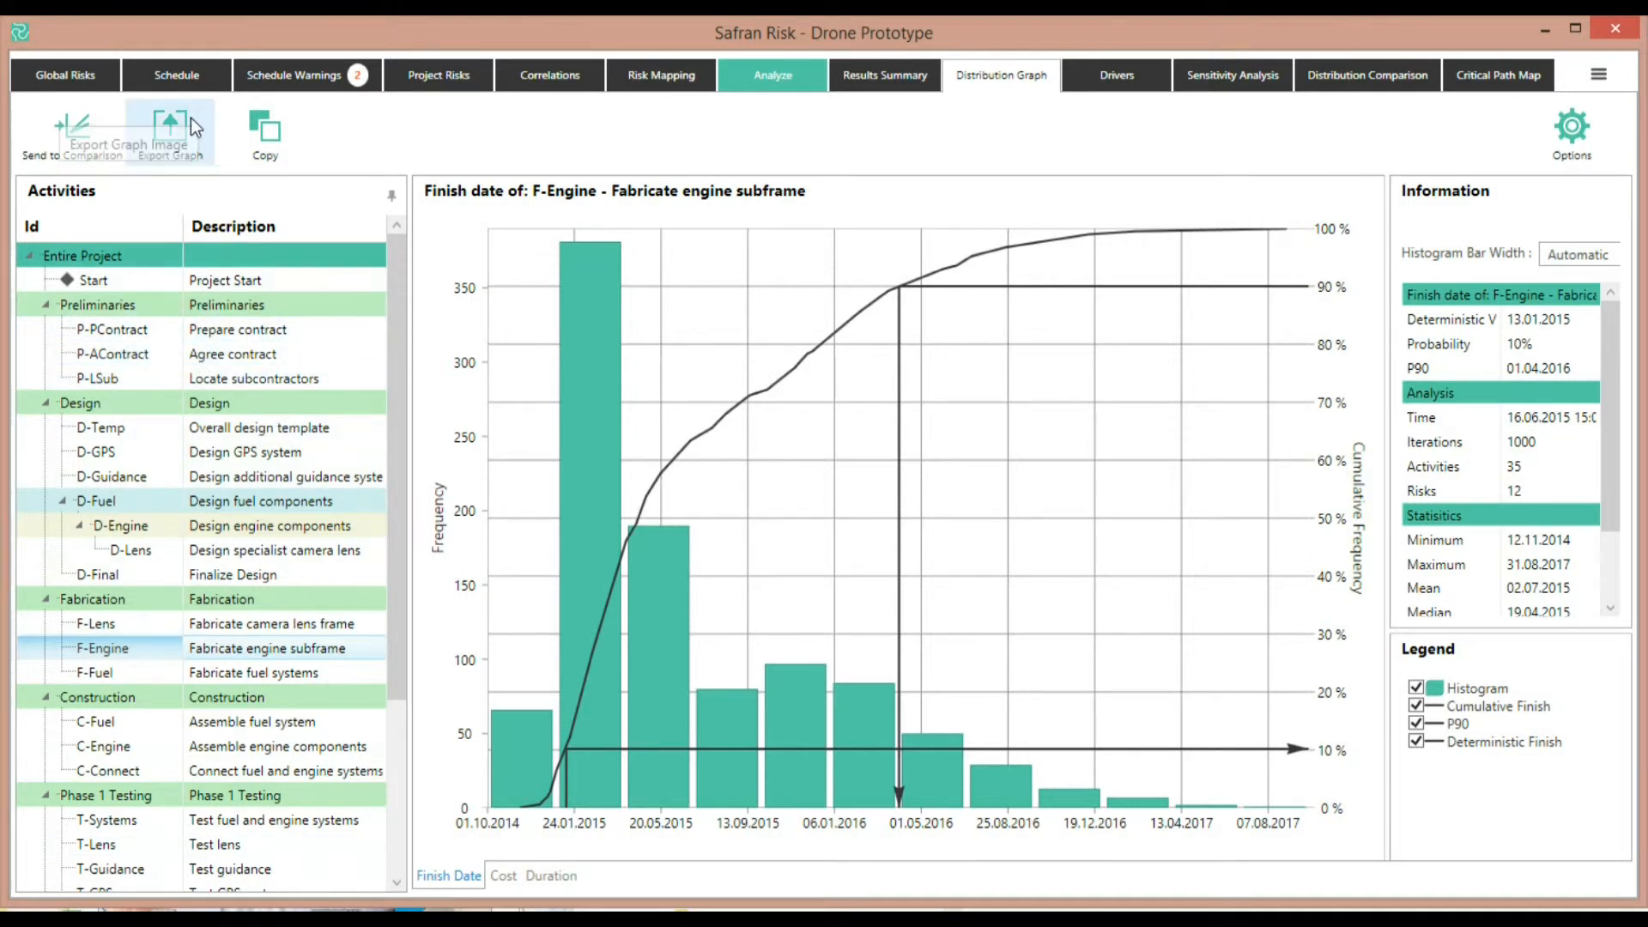
left_click(85, 258)
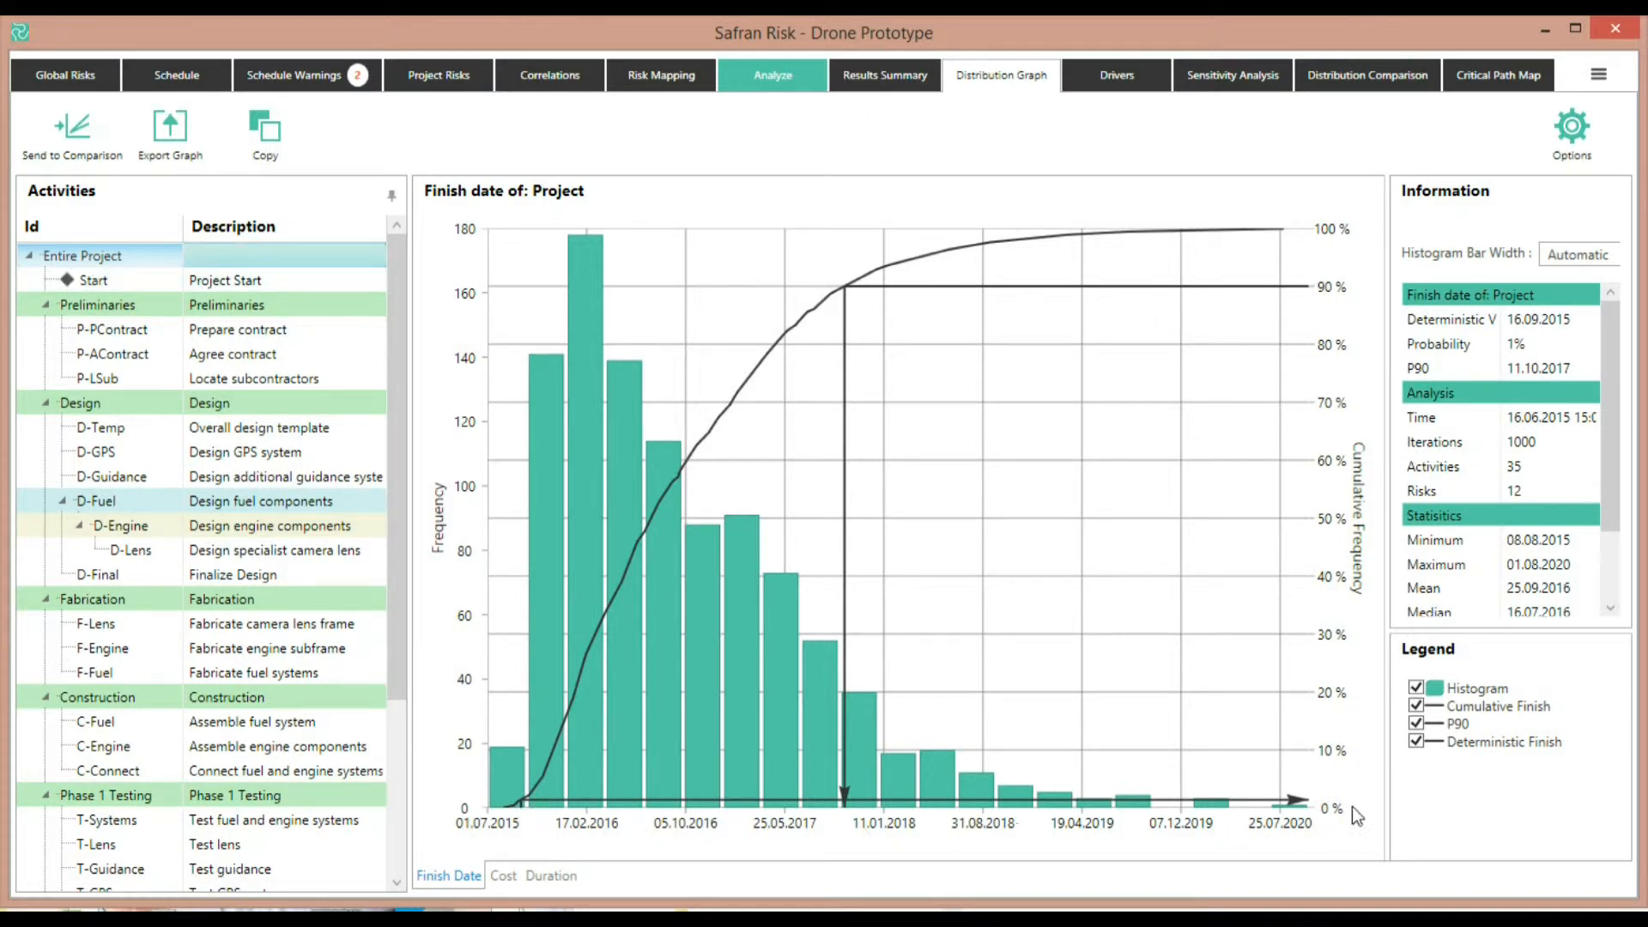
Set the default output percentile in the graph options to 80
left_click(1532, 346)
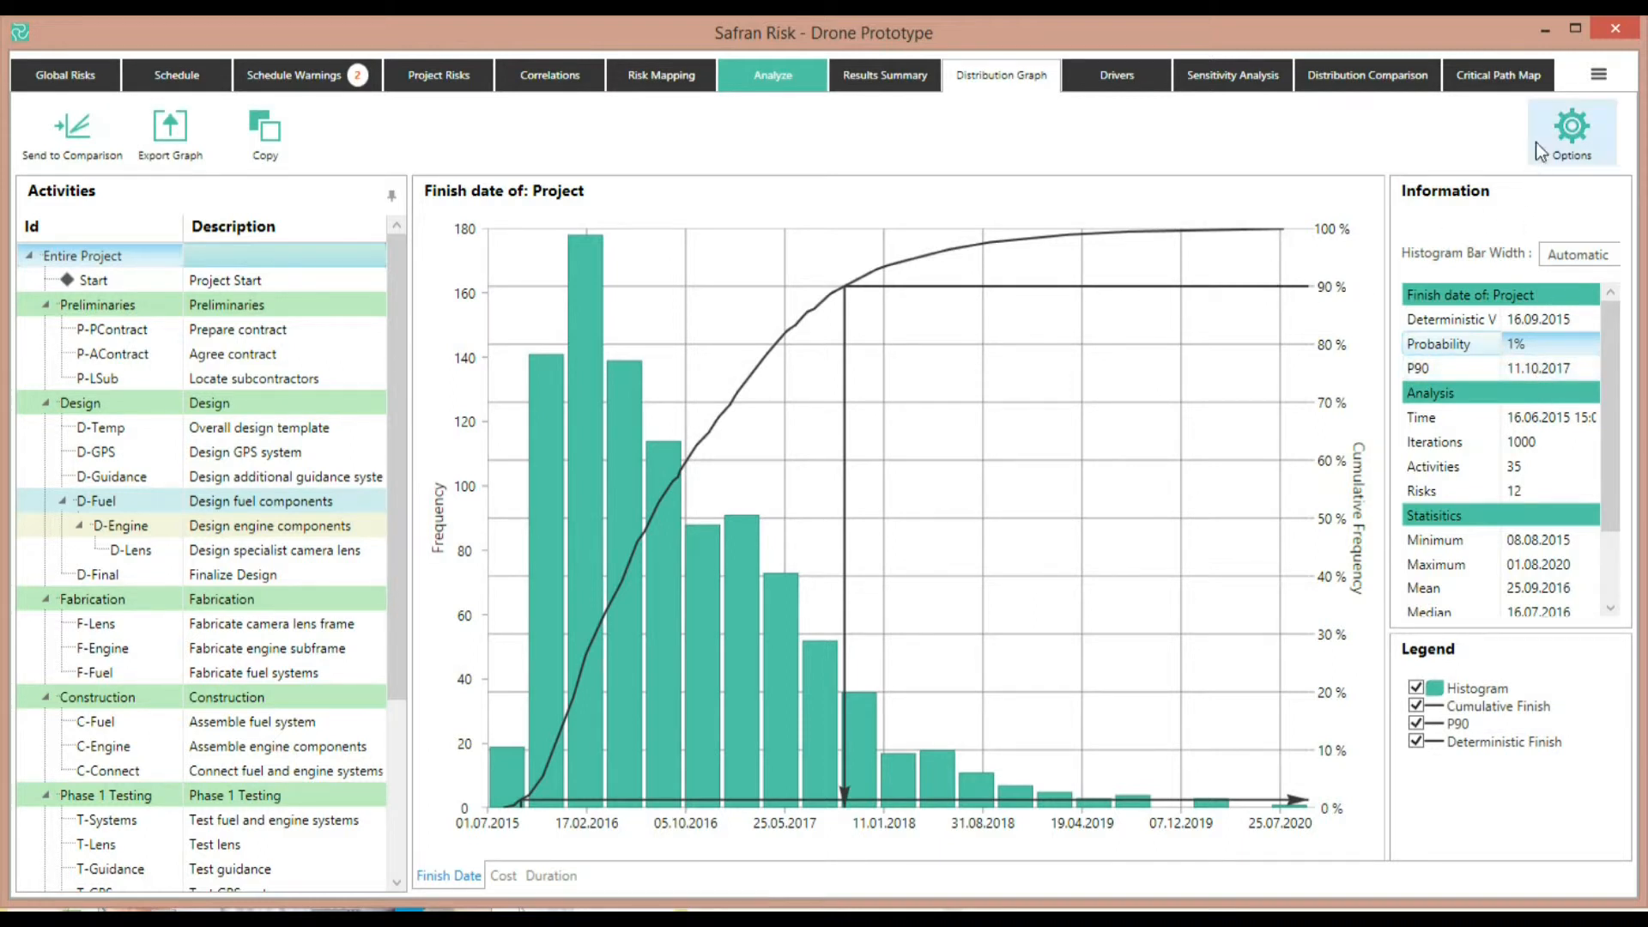
left_click(1593, 127)
left_click(1358, 154)
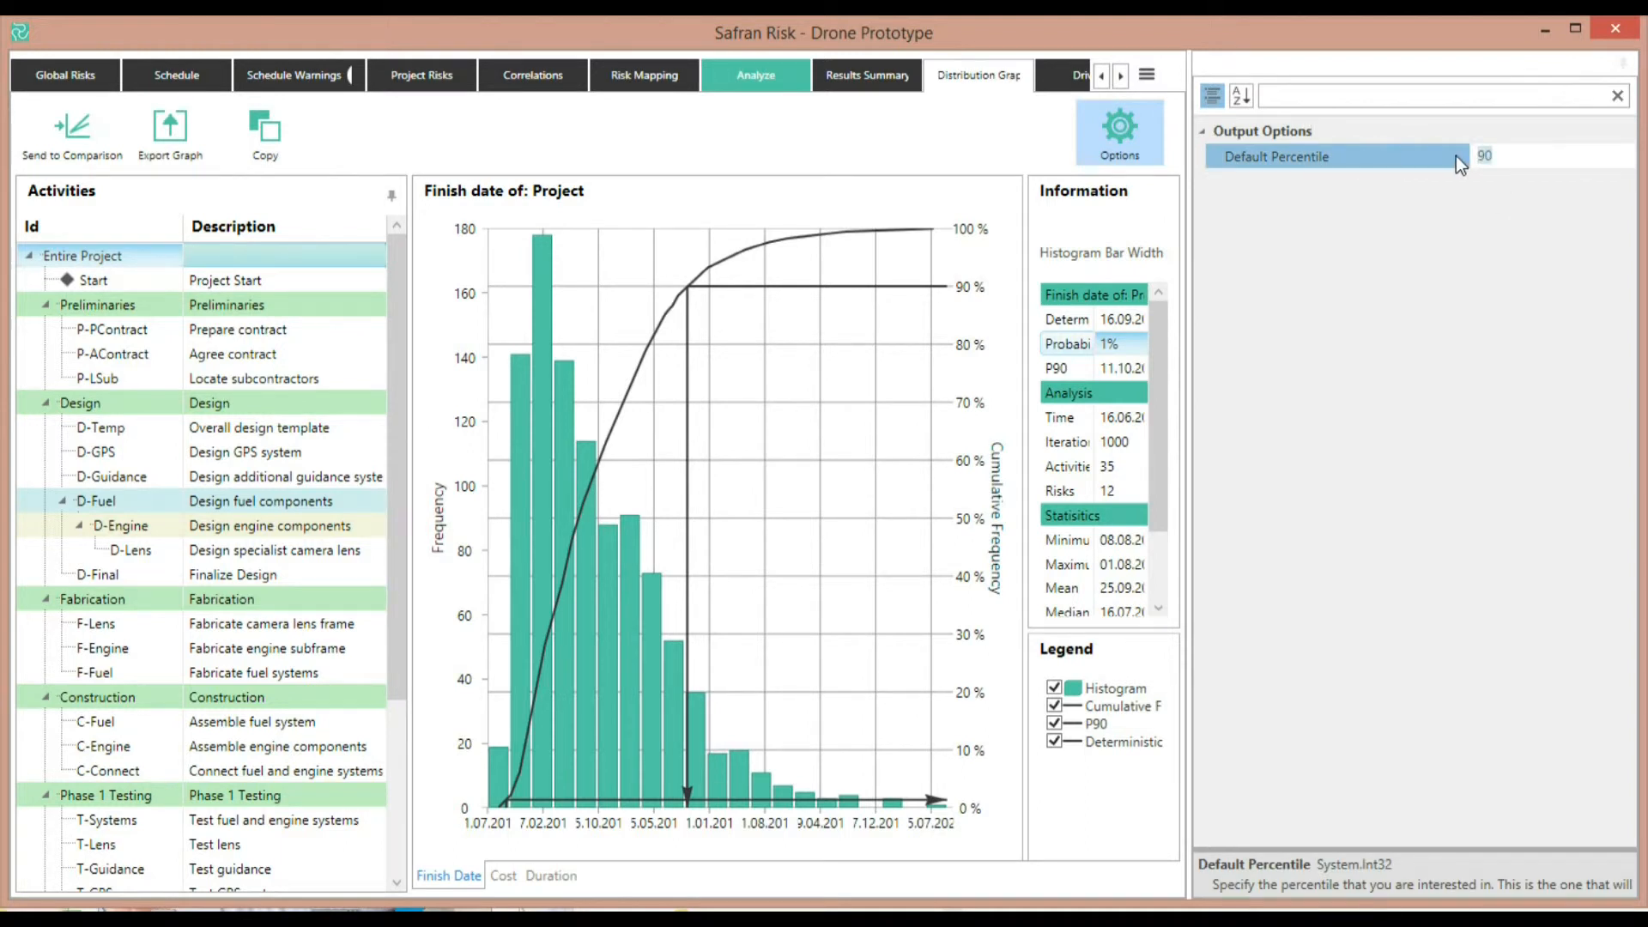
type("80")
key("Return")
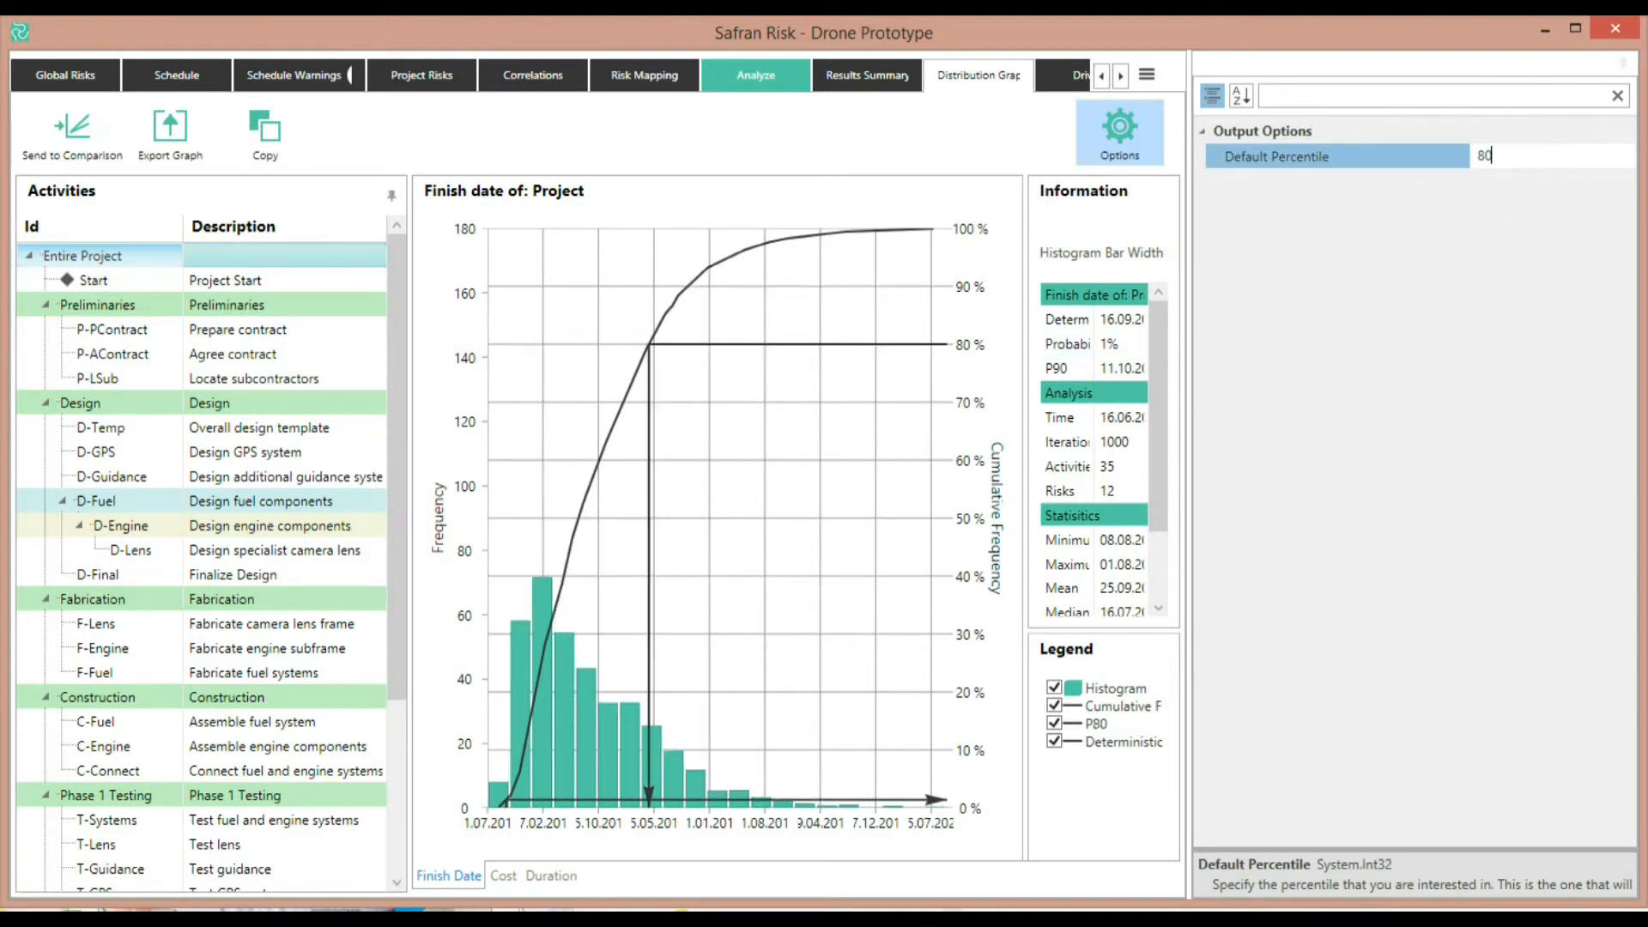
left_click(1145, 135)
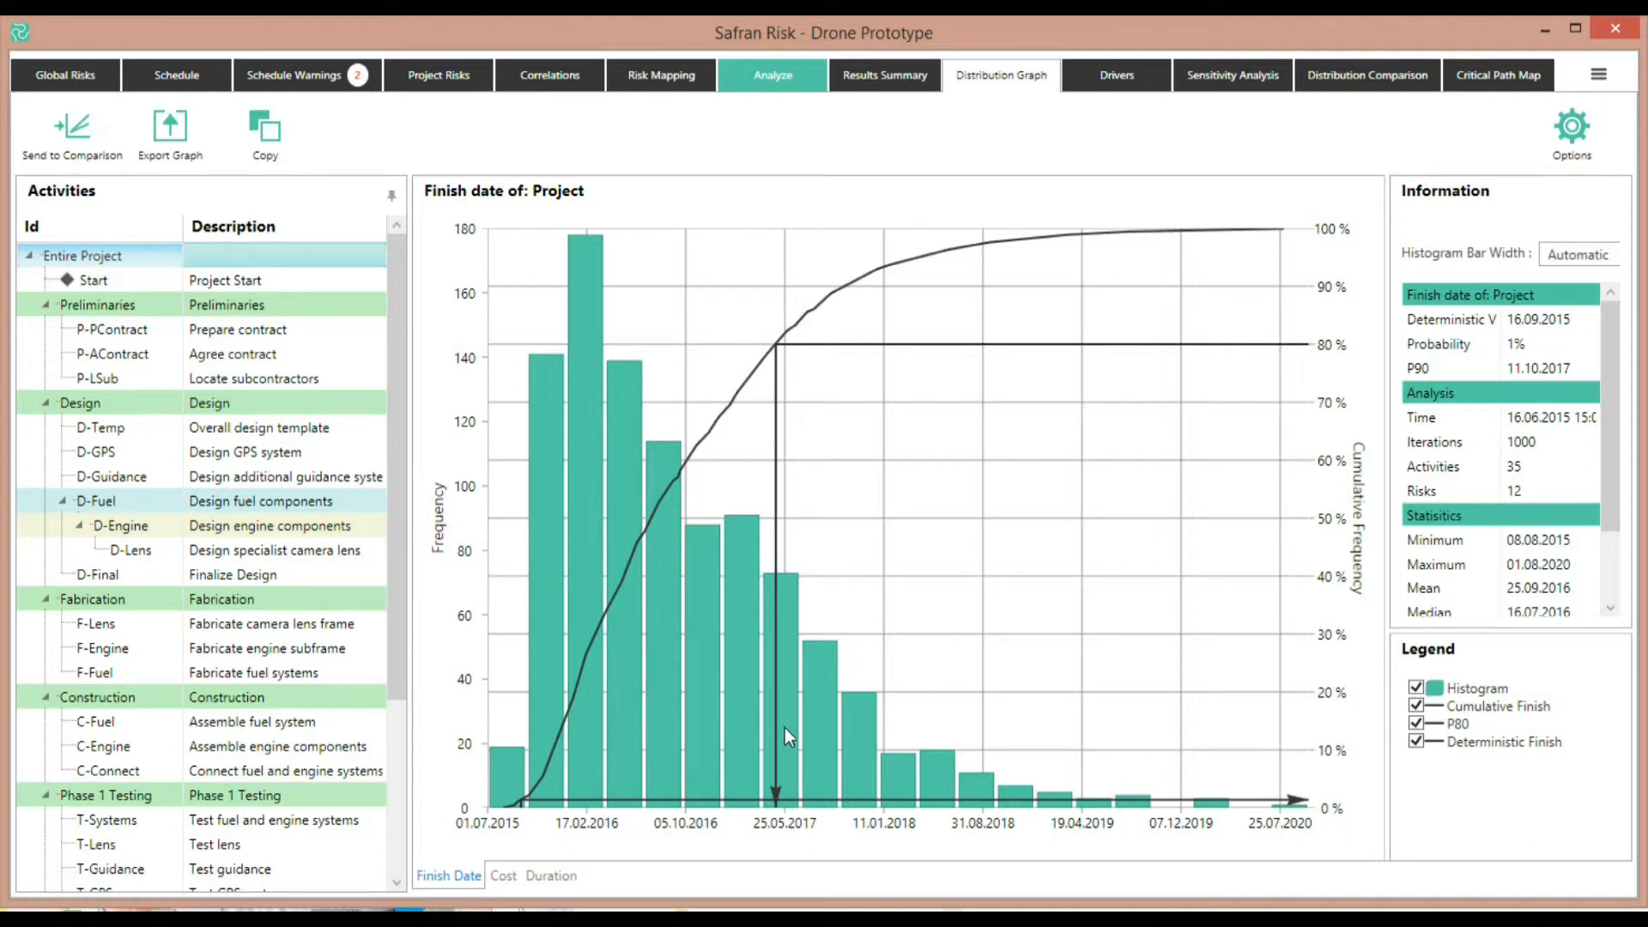
View the project's cost and duration distributions, then Design GPS system's duration and finish date distributions
left_click(506, 879)
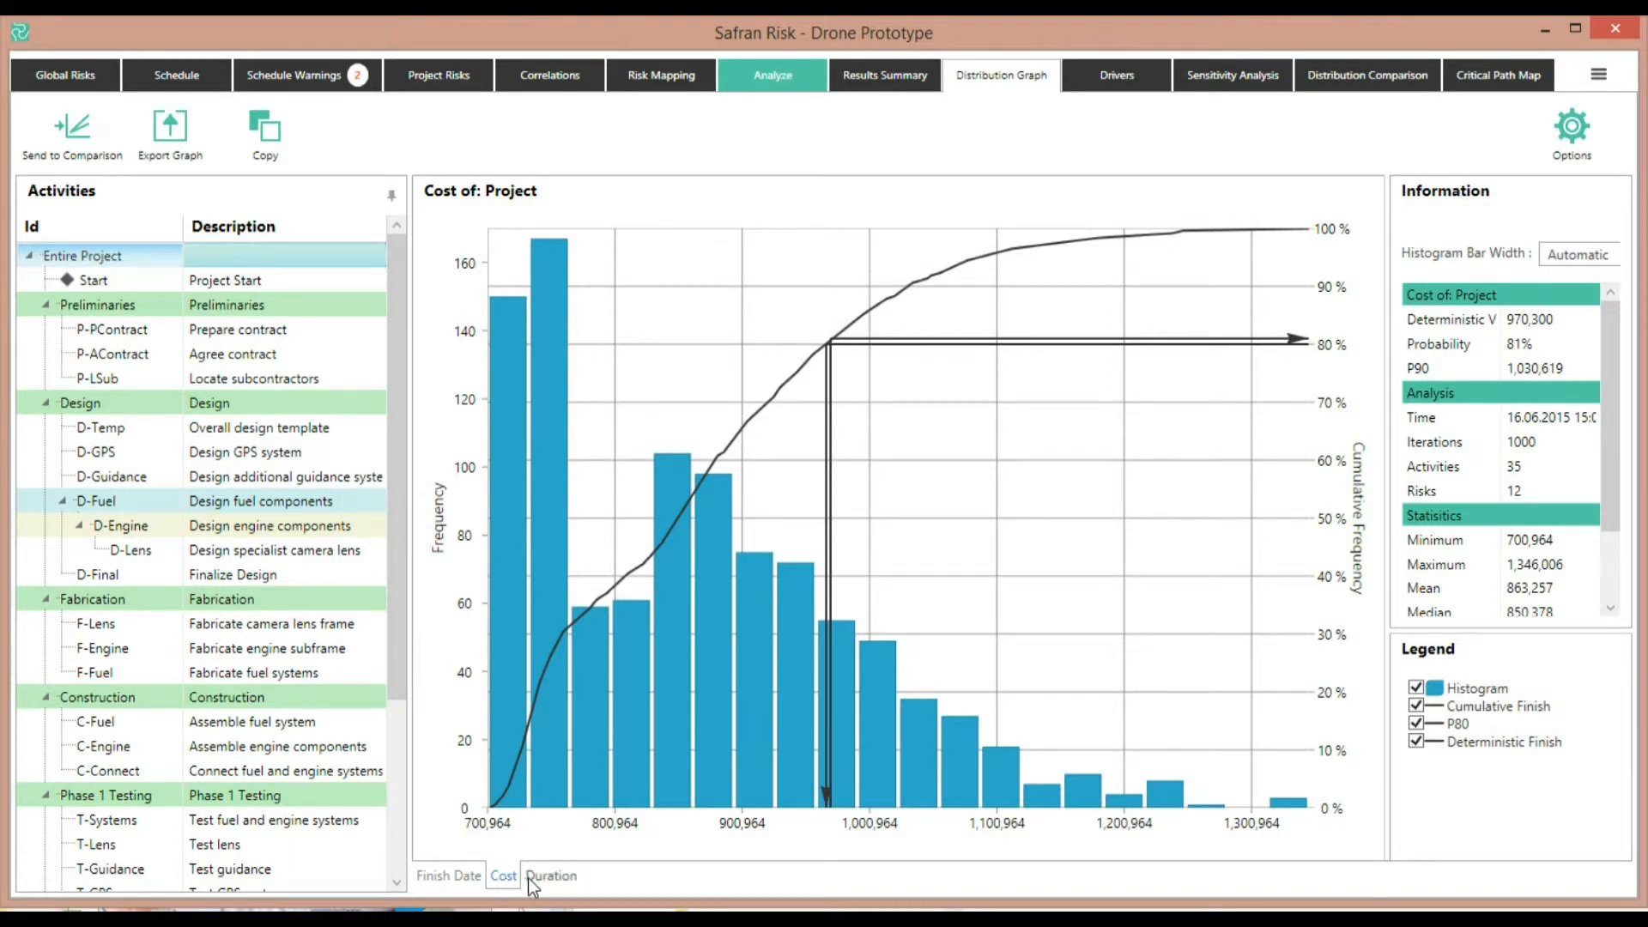
left_click(554, 877)
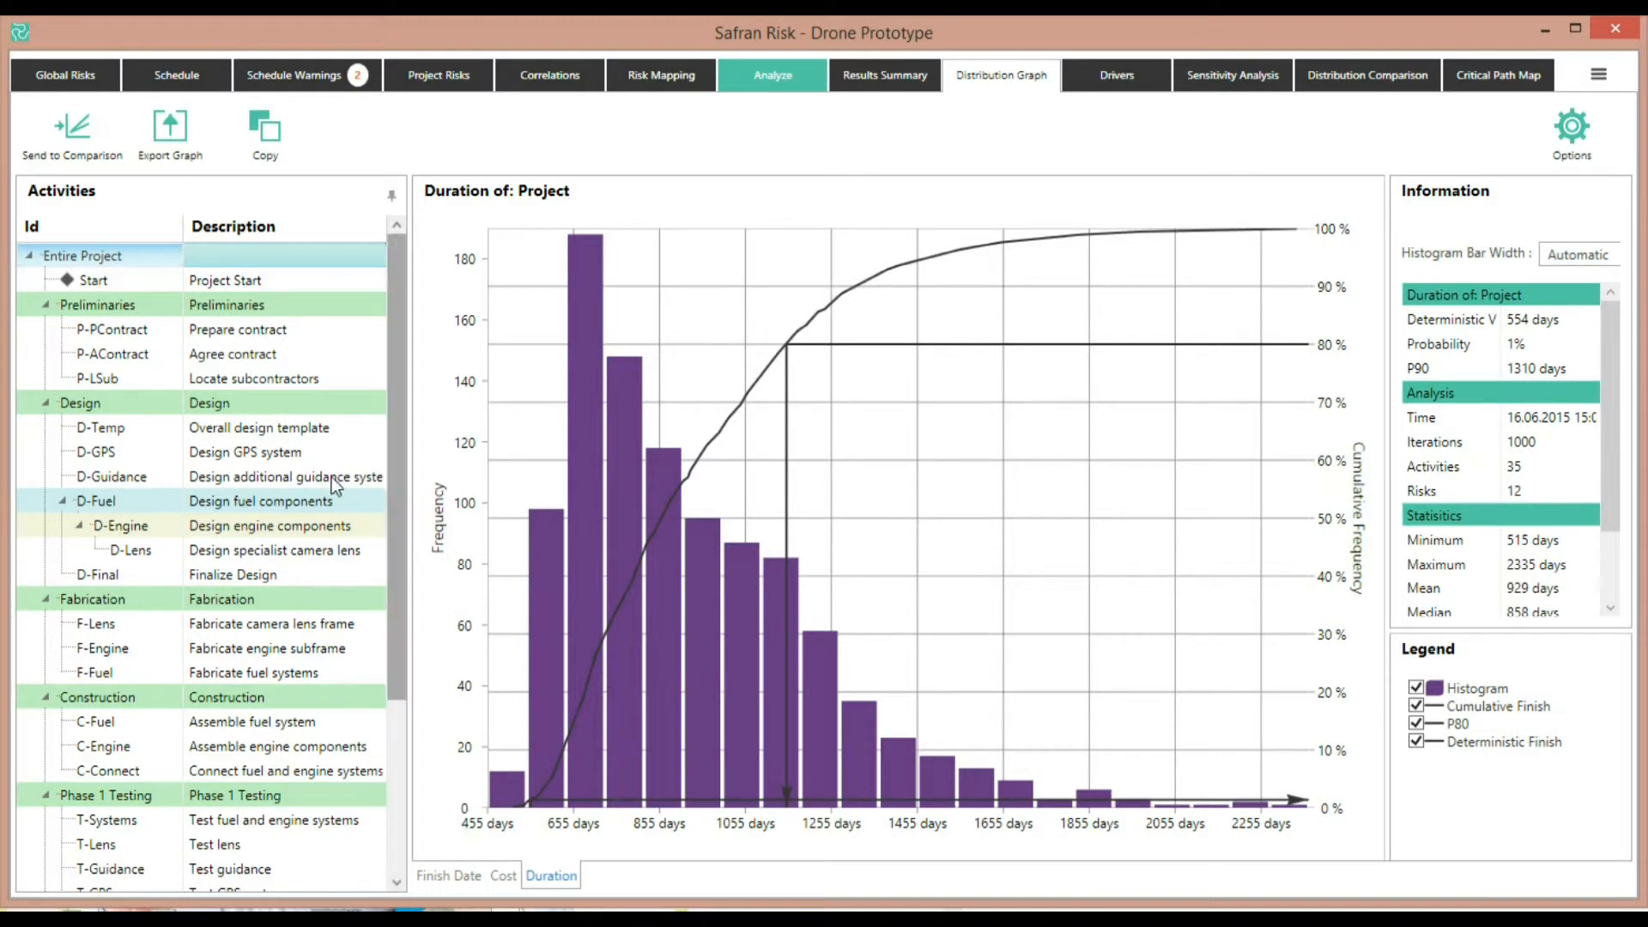
left_click(206, 453)
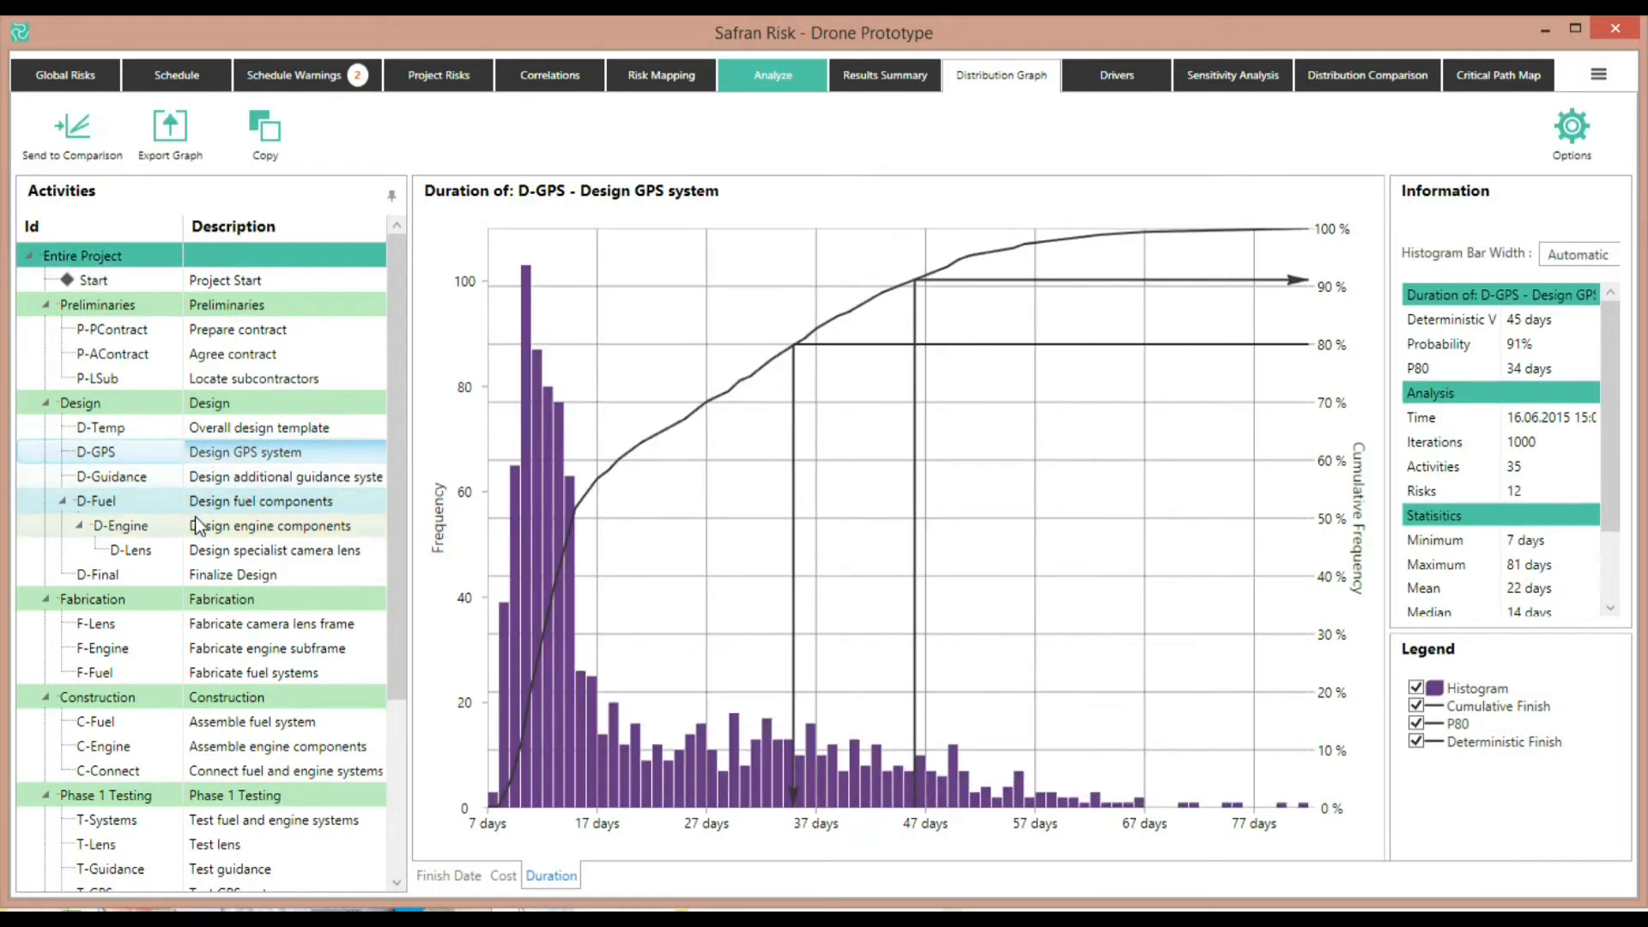
left_click(457, 873)
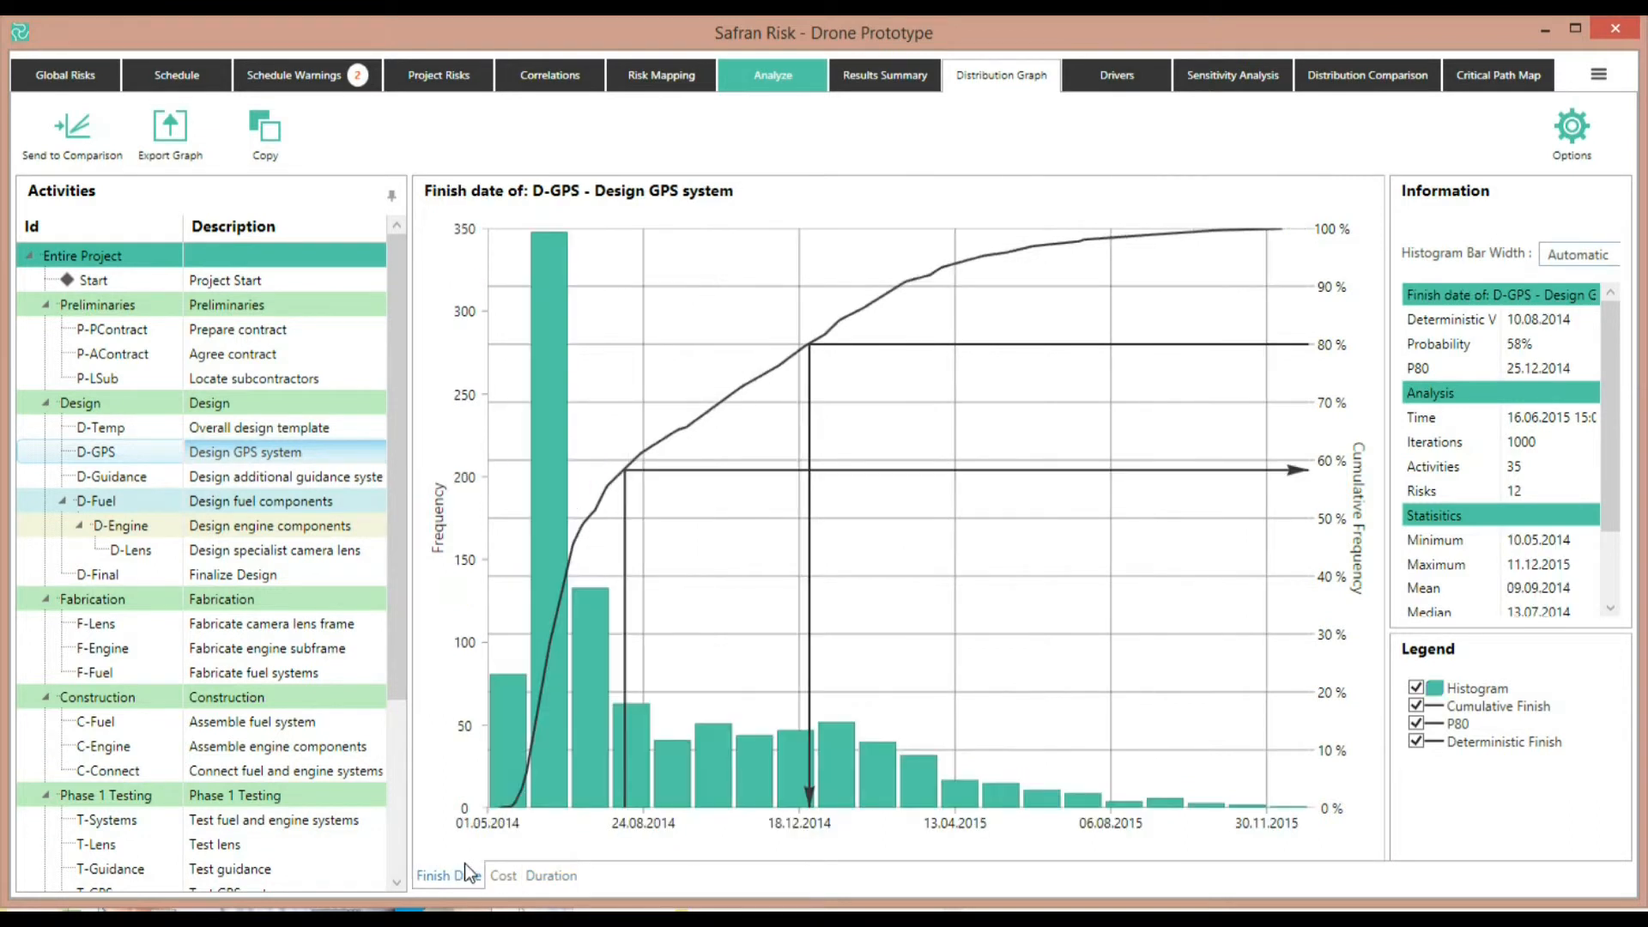
Open the drivers view and inspect the risk and activity project finish drivers
left_click(1116, 74)
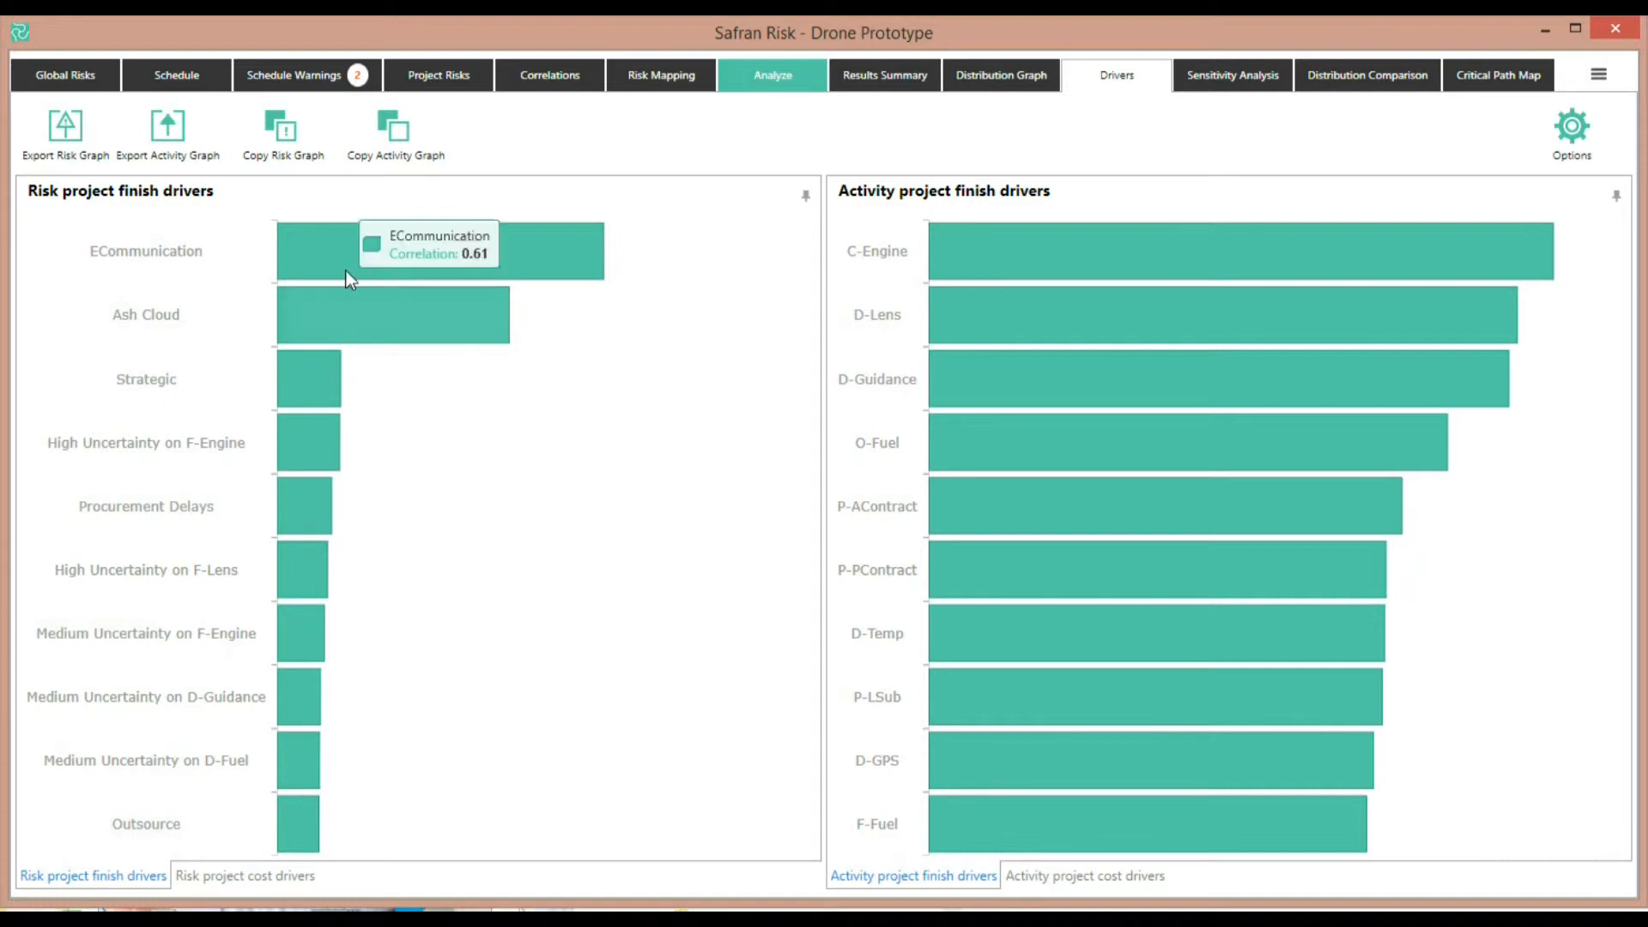
mouse_move(450, 246)
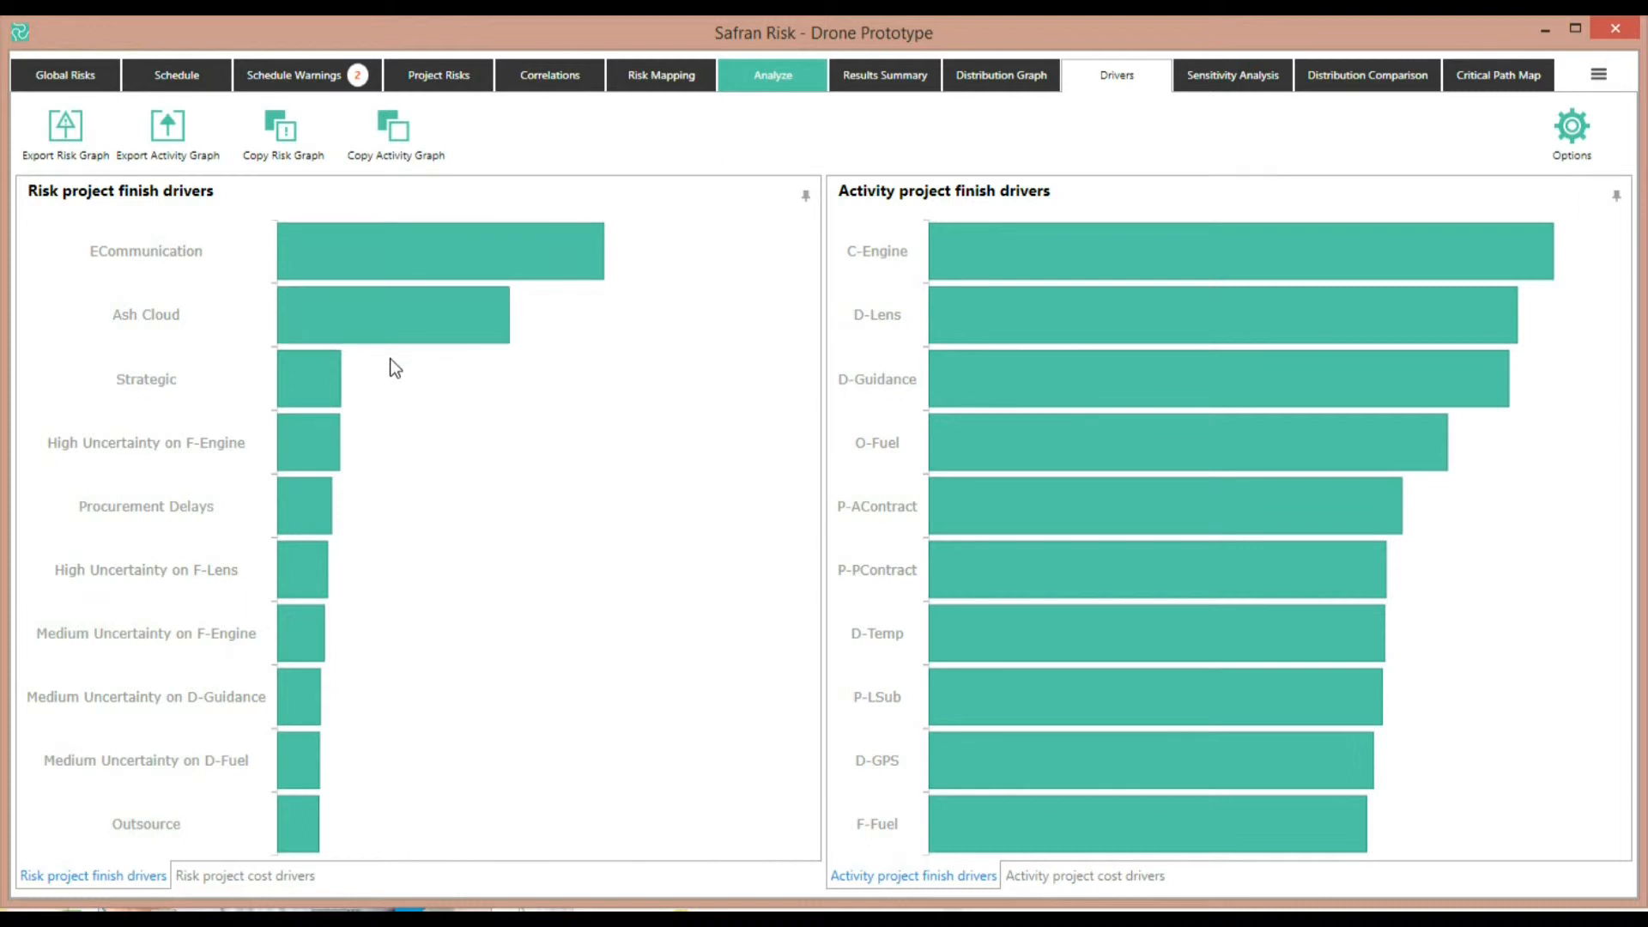
mouse_move(1119, 333)
mouse_move(374, 336)
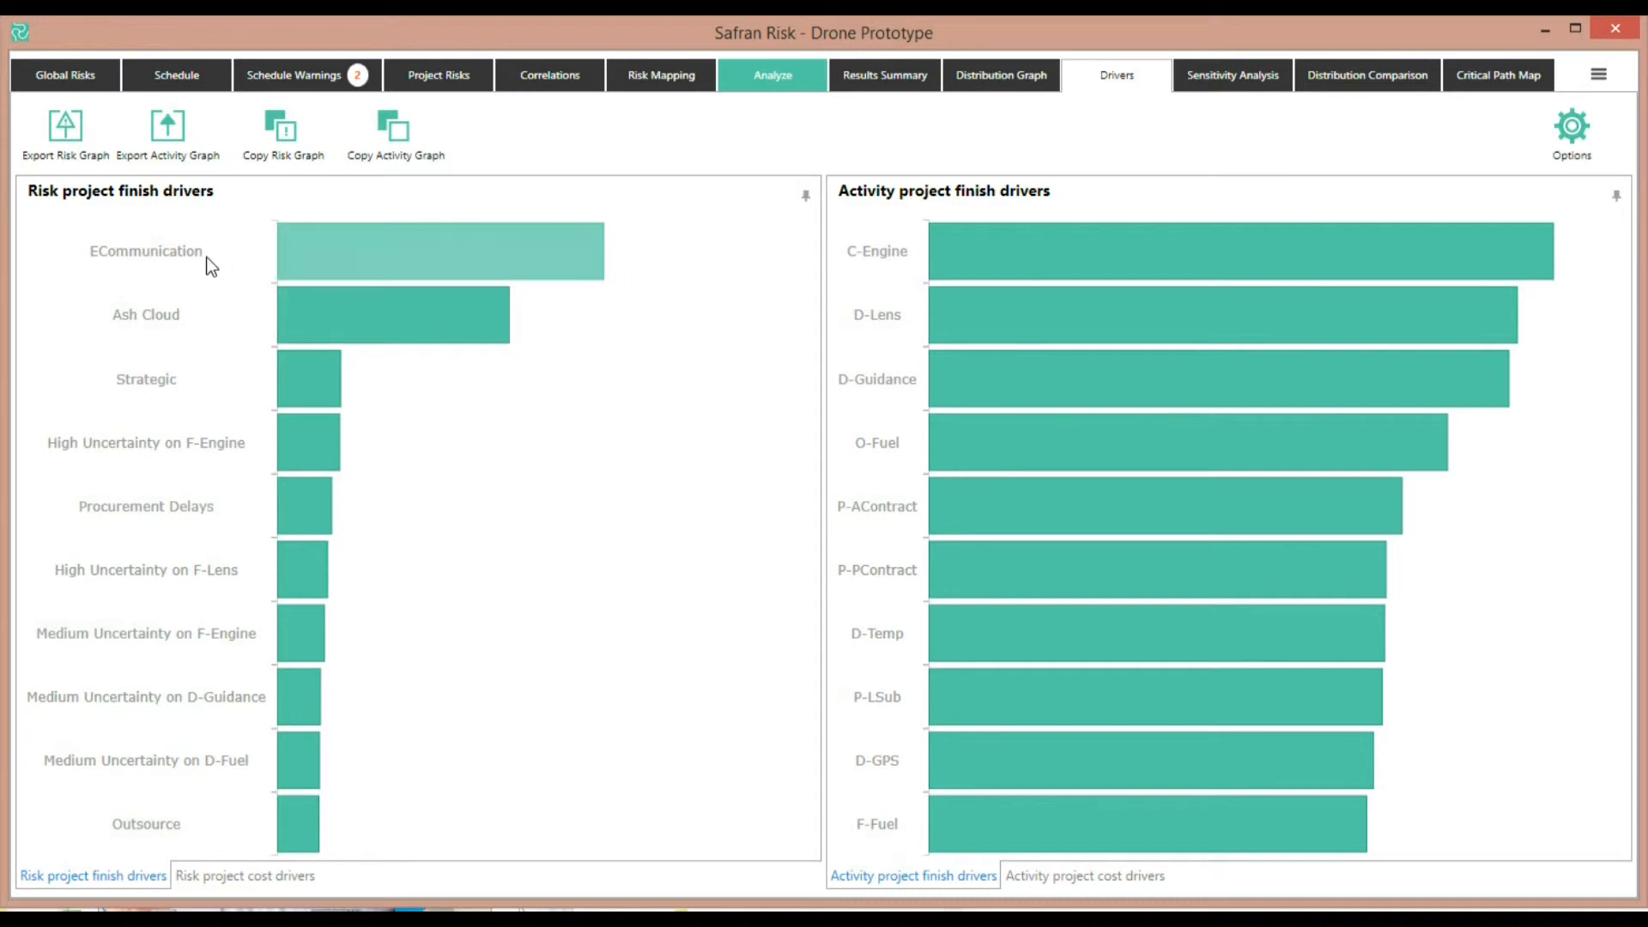
mouse_move(342, 273)
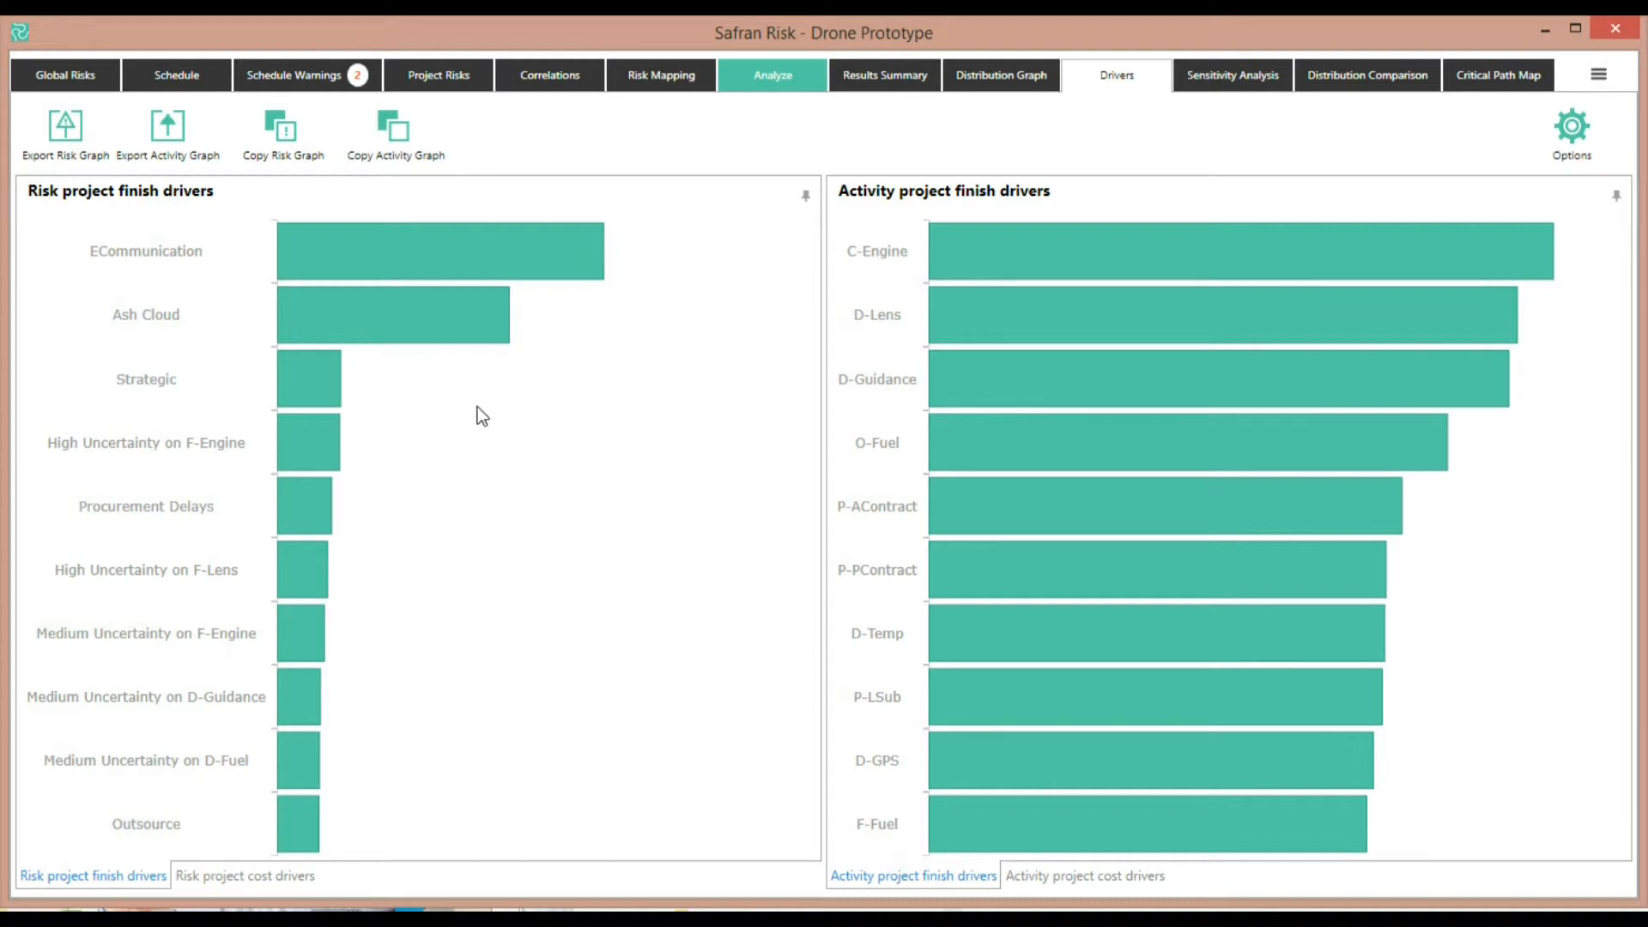
Calculate the sensitivity impacts of excluding each risk and show only the ECommunication and None curves
left_click(1234, 76)
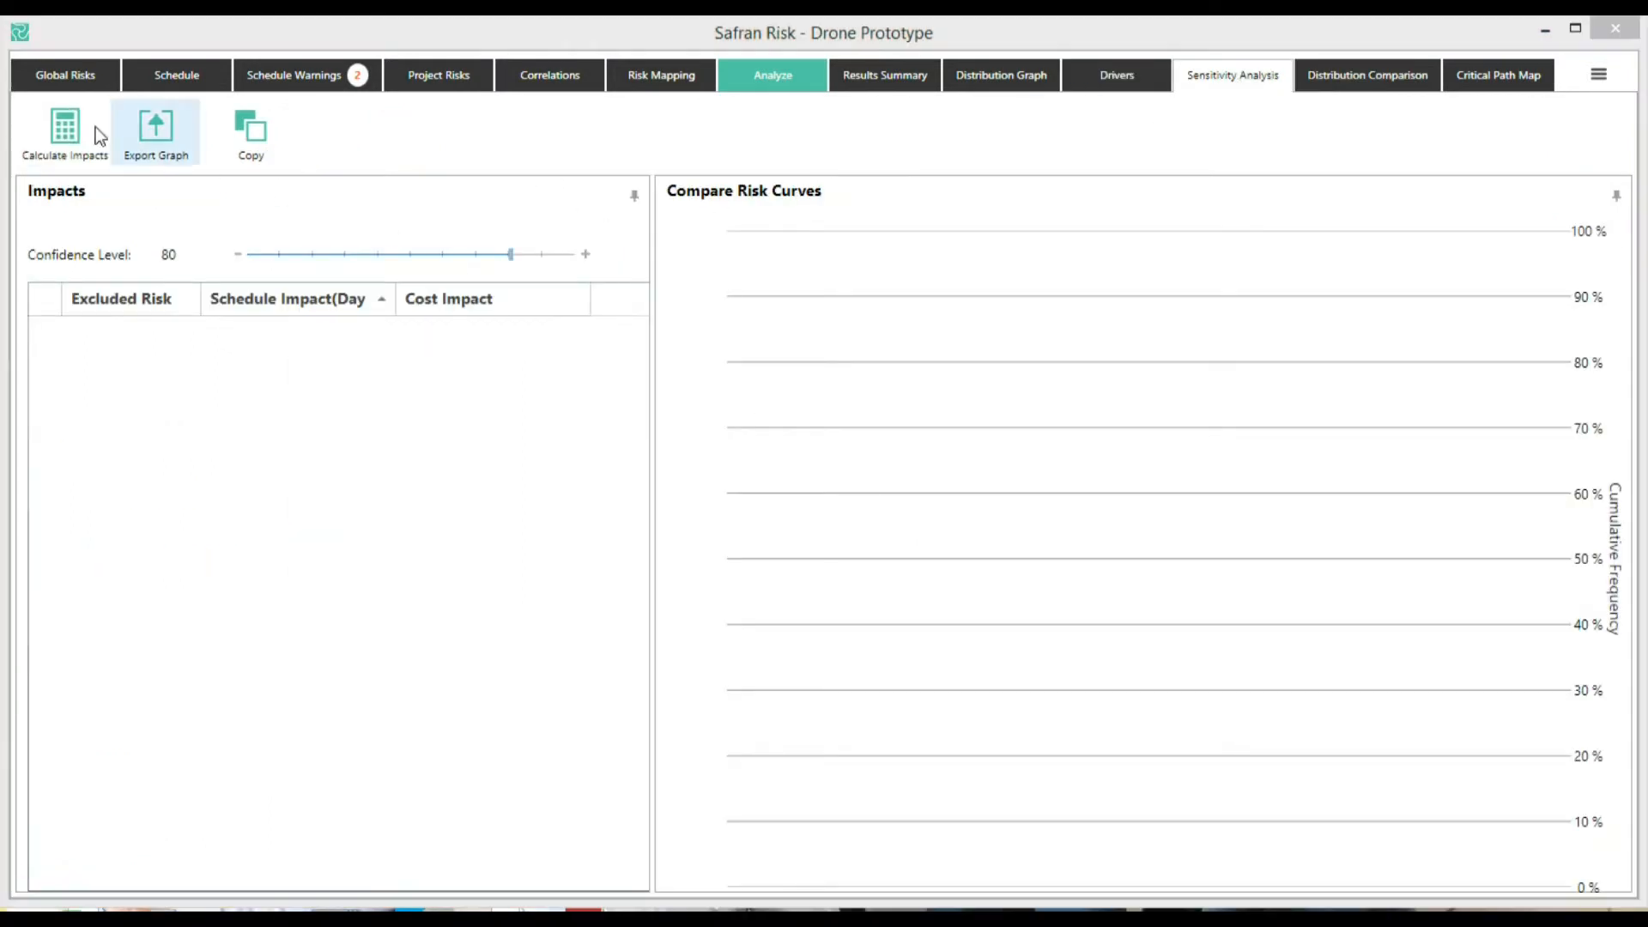
left_click(67, 129)
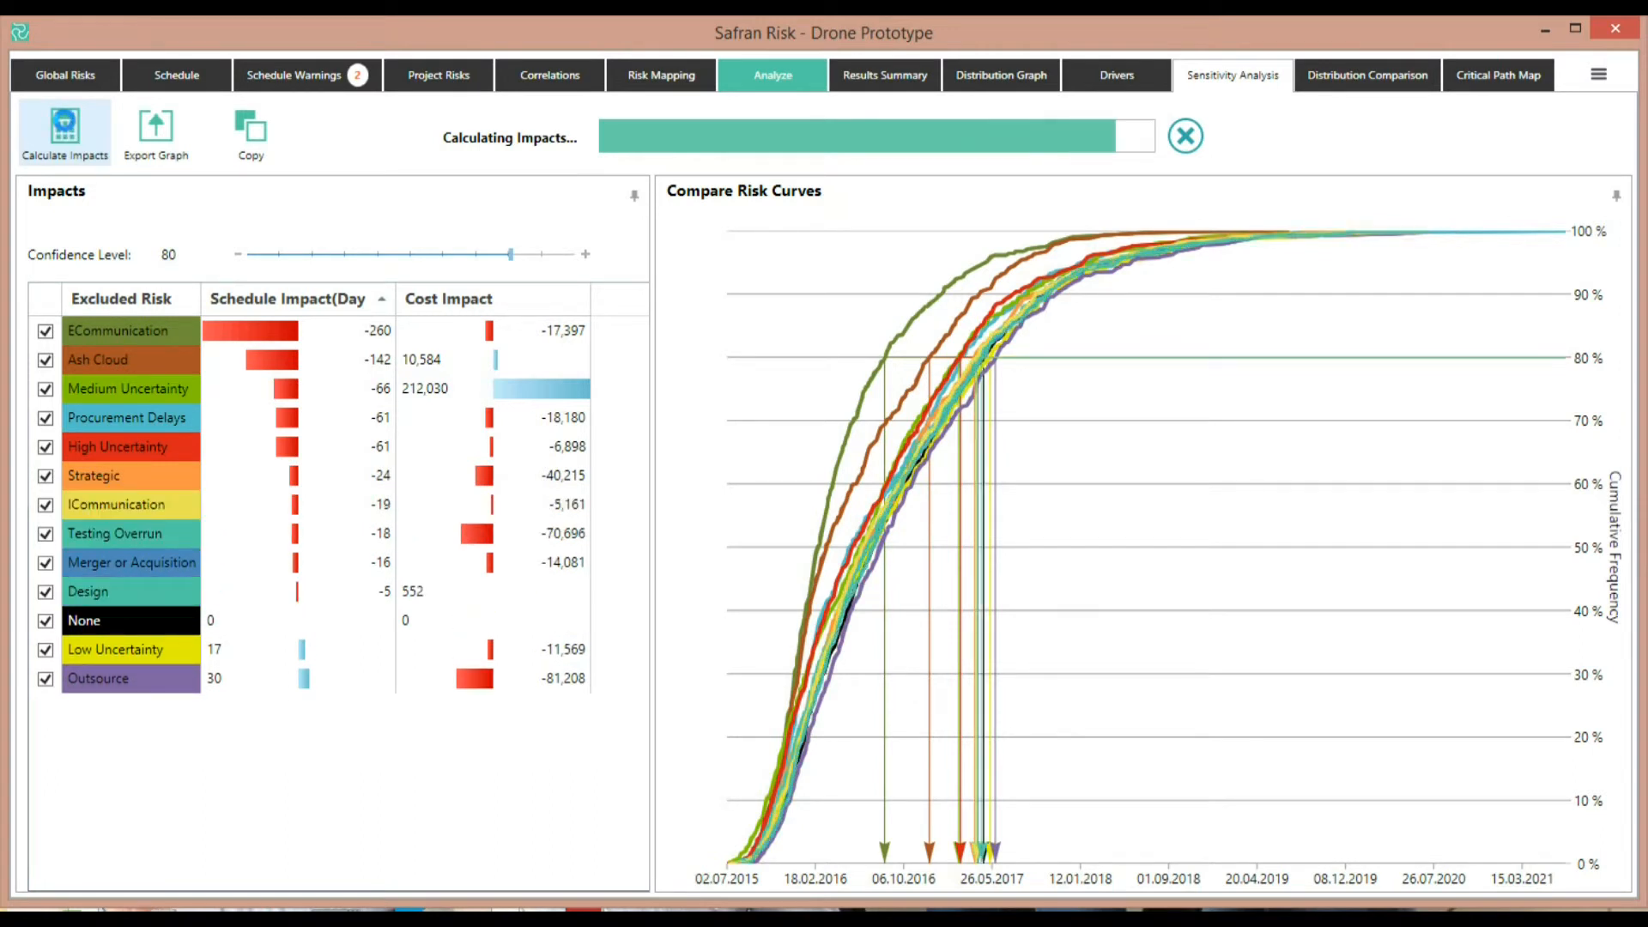
left_click(46, 360)
left_click(46, 389)
left_click(46, 418)
left_click(46, 447)
left_click(45, 475)
left_click(45, 505)
left_click(45, 534)
left_click(46, 563)
left_click(45, 592)
left_click(46, 650)
left_click(46, 679)
left_click(45, 708)
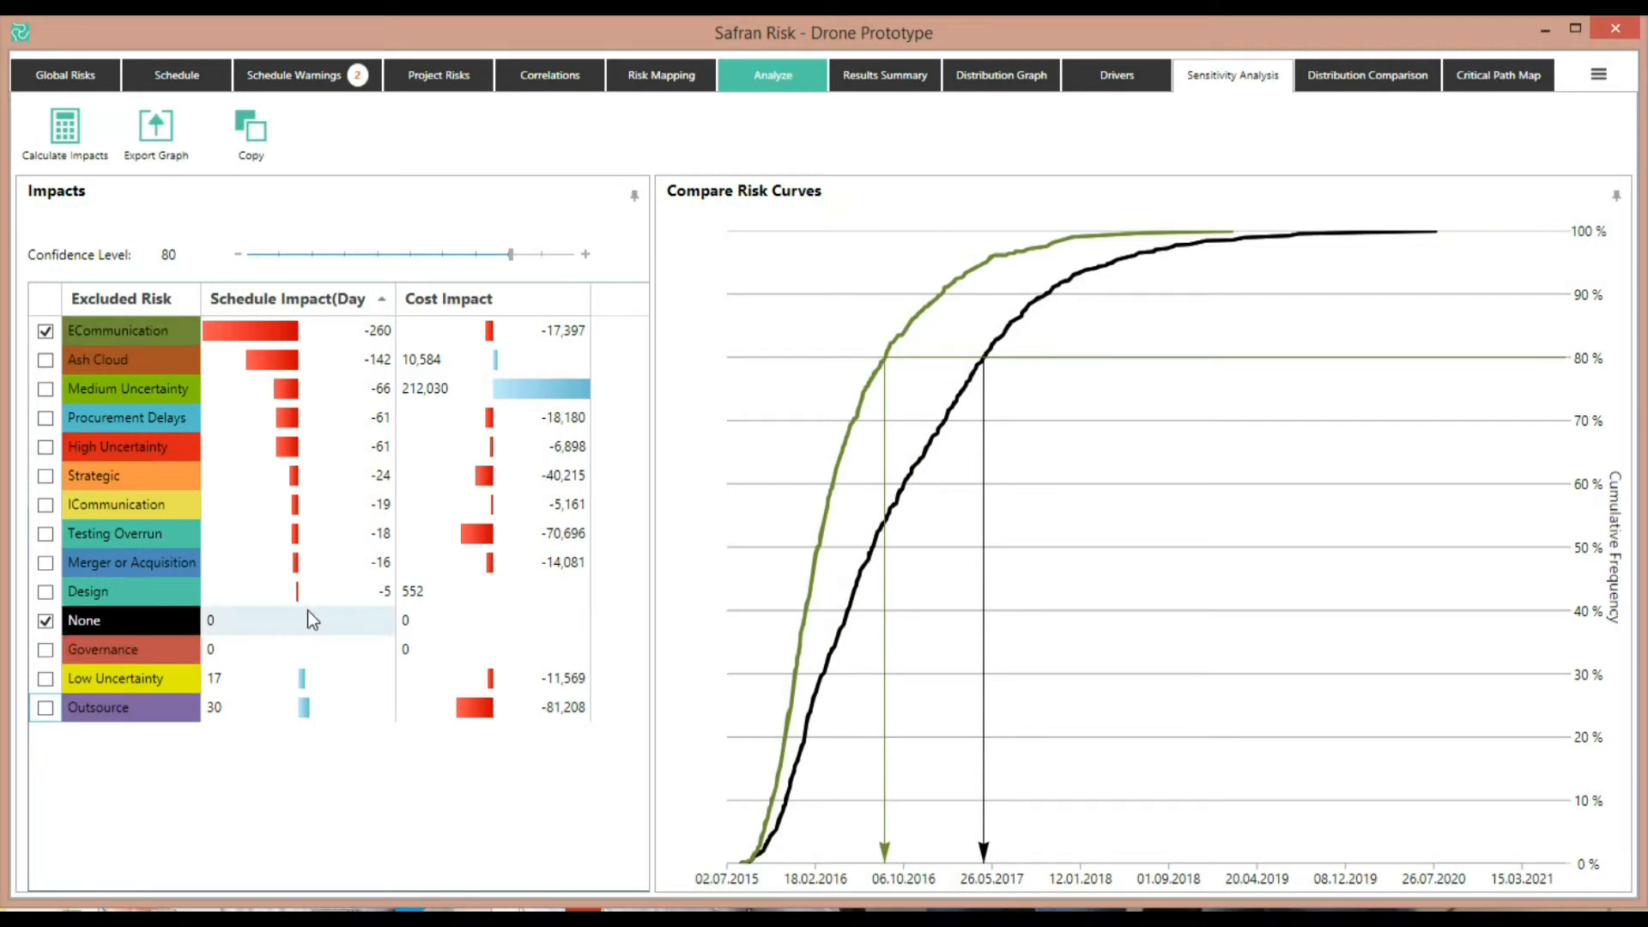
Add the Medium Uncertainty curve to the risk curve comparison
left_click(995, 81)
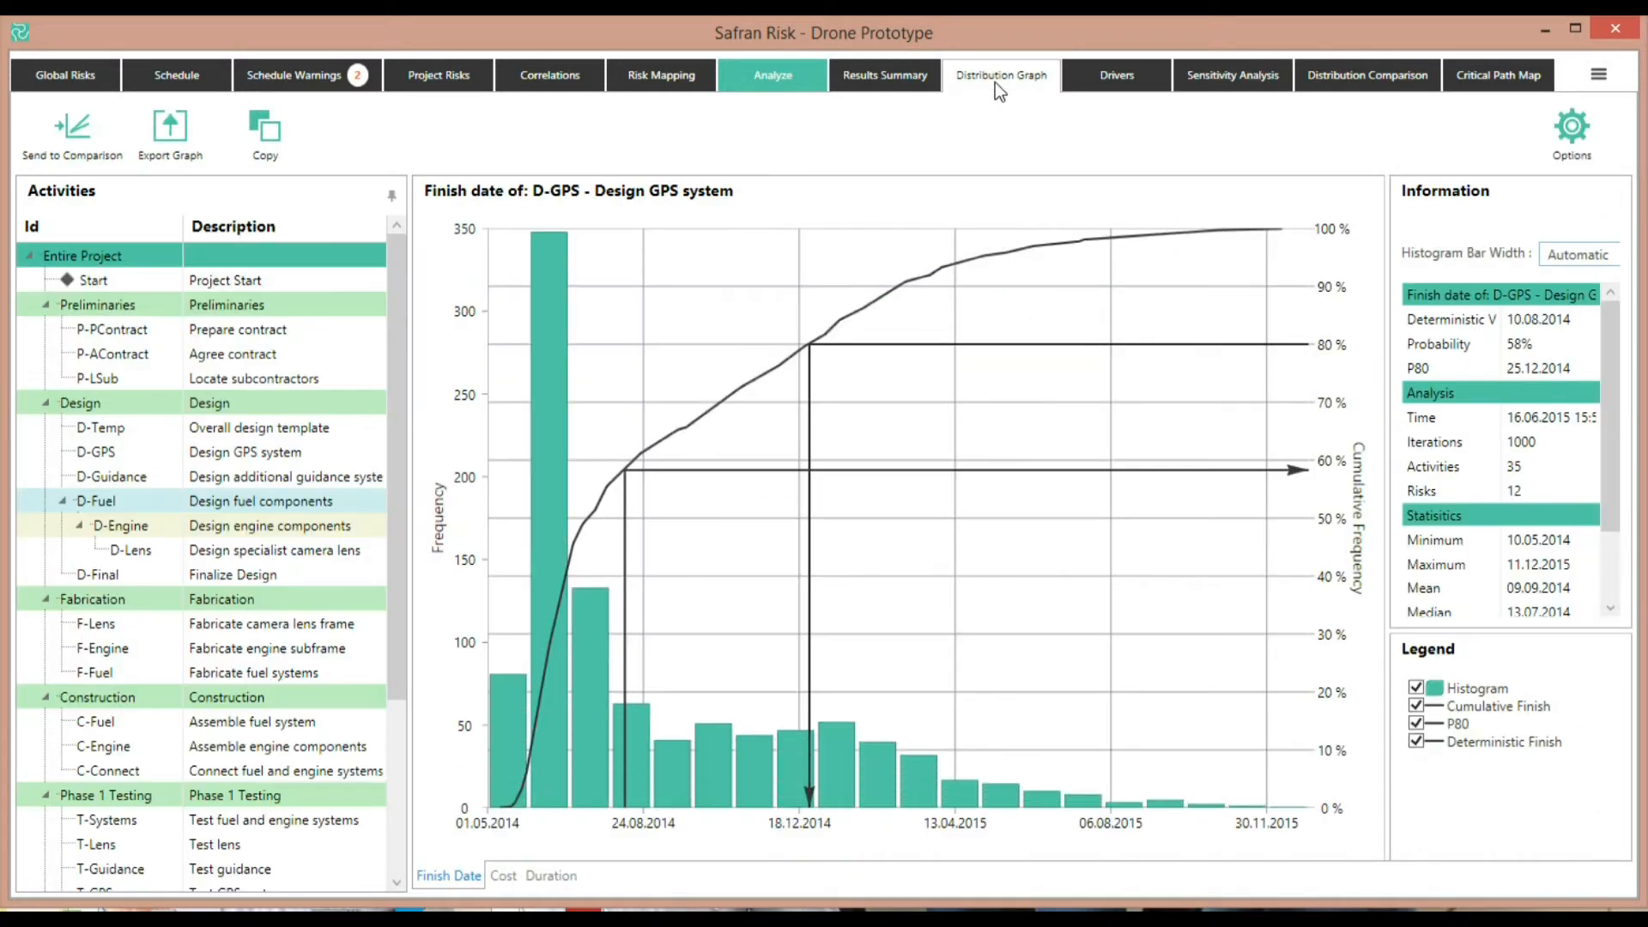
left_click(1244, 84)
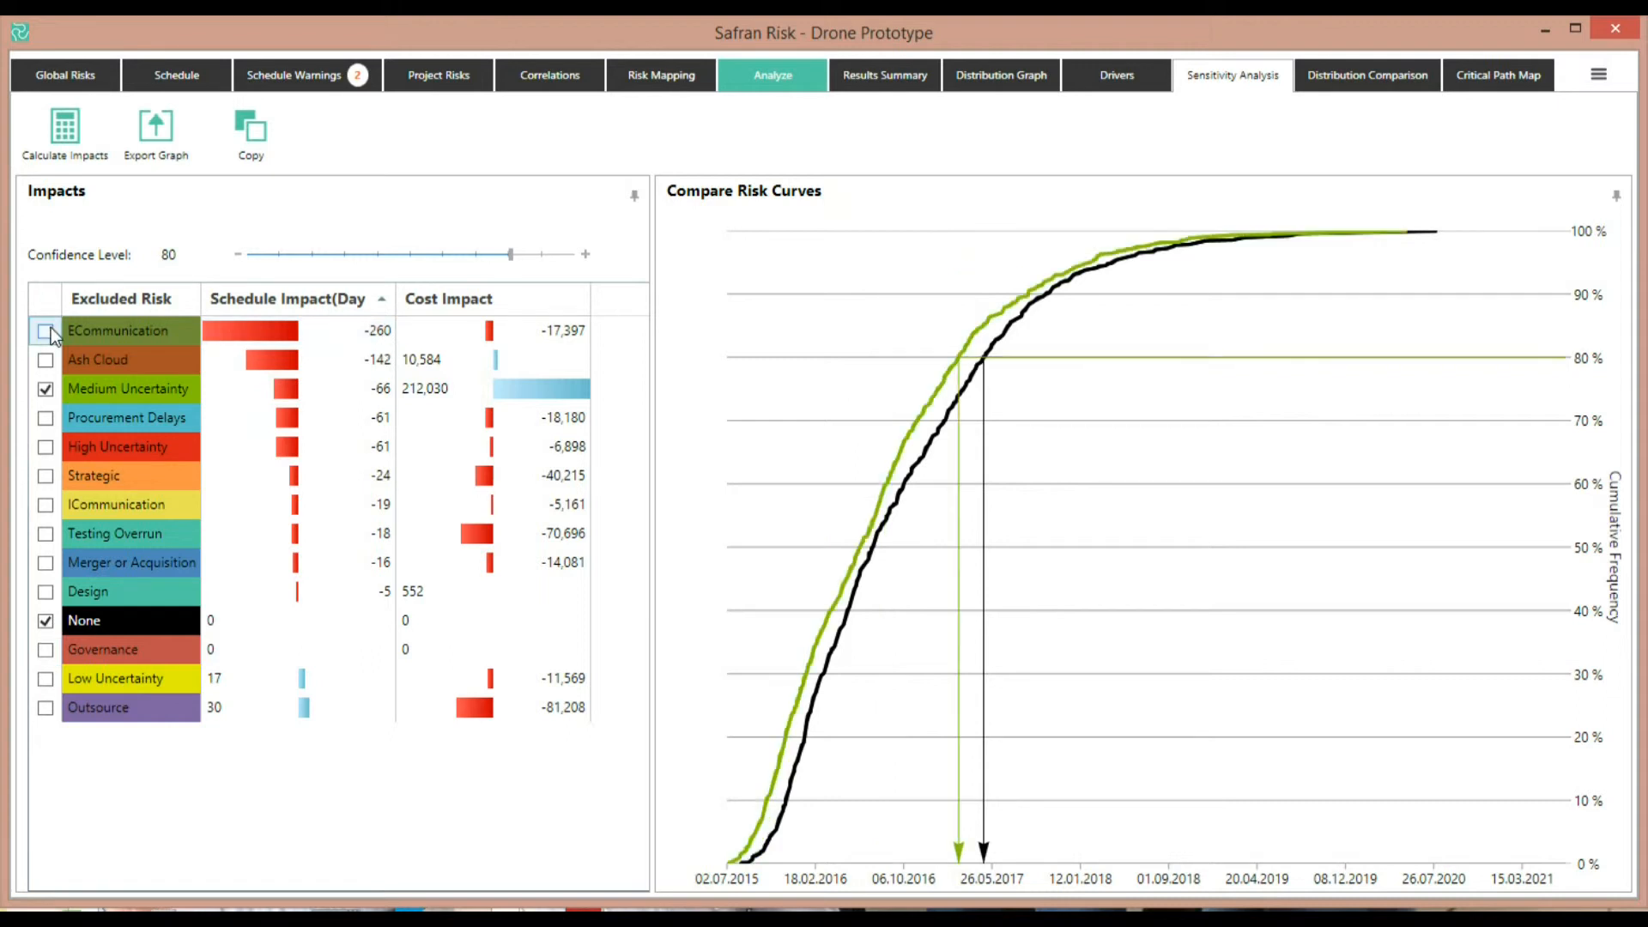
left_click(46, 331)
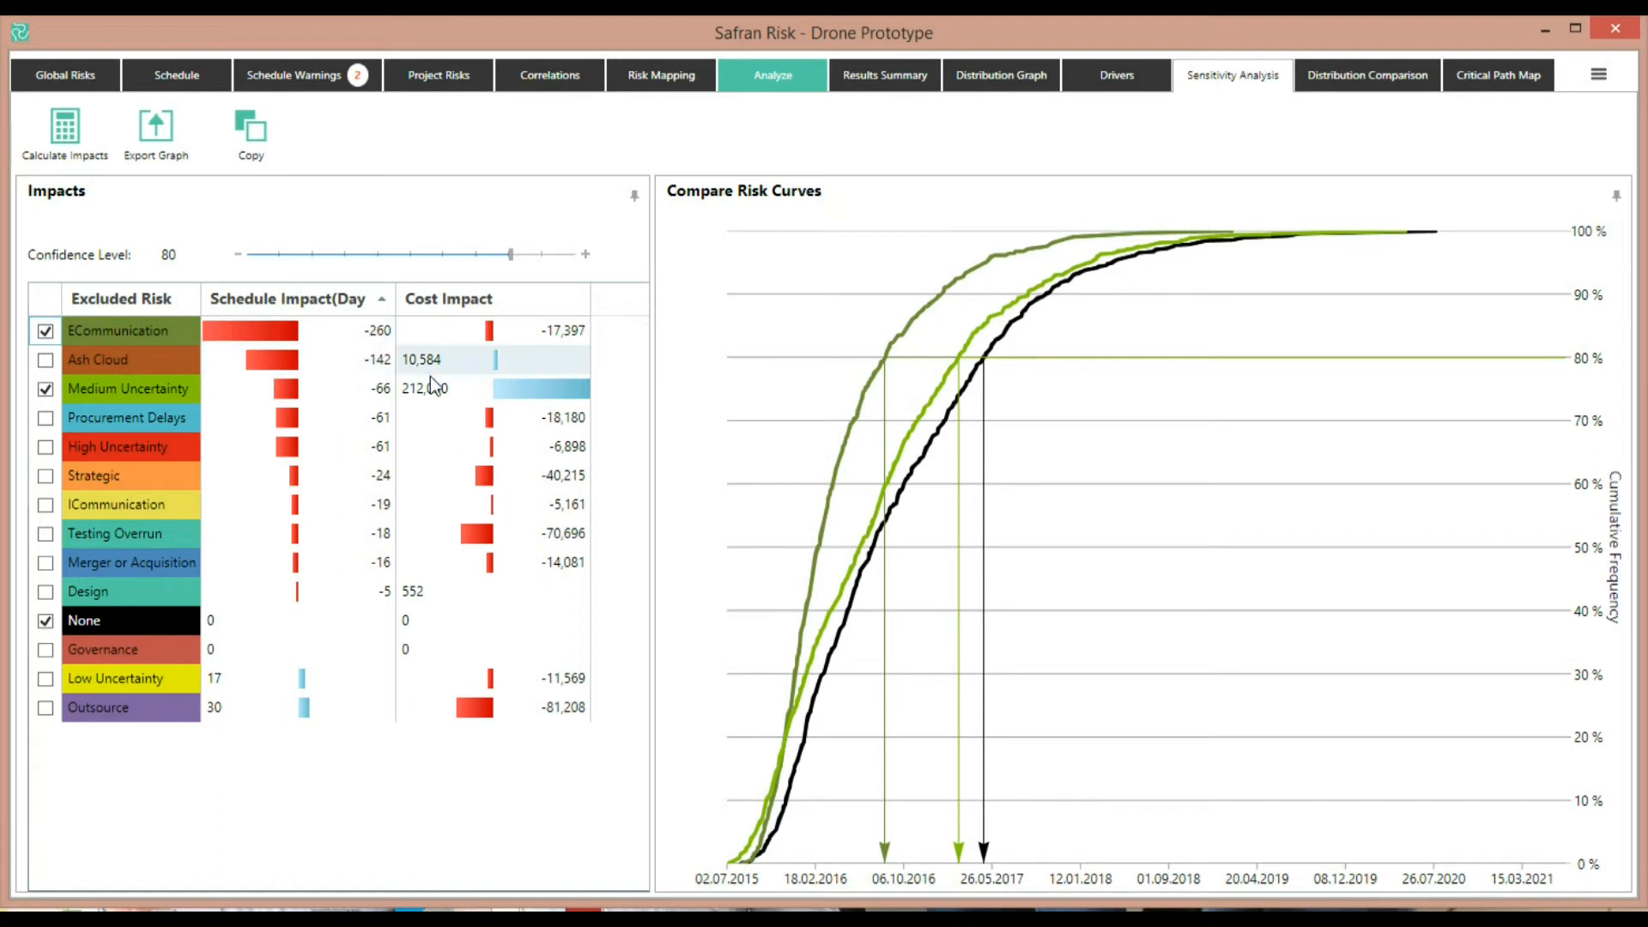
Compare impacts at a 39 confidence level and sorted by cost impact, then restore 80 and schedule sorting
left_click_drag(510, 254, 375, 255)
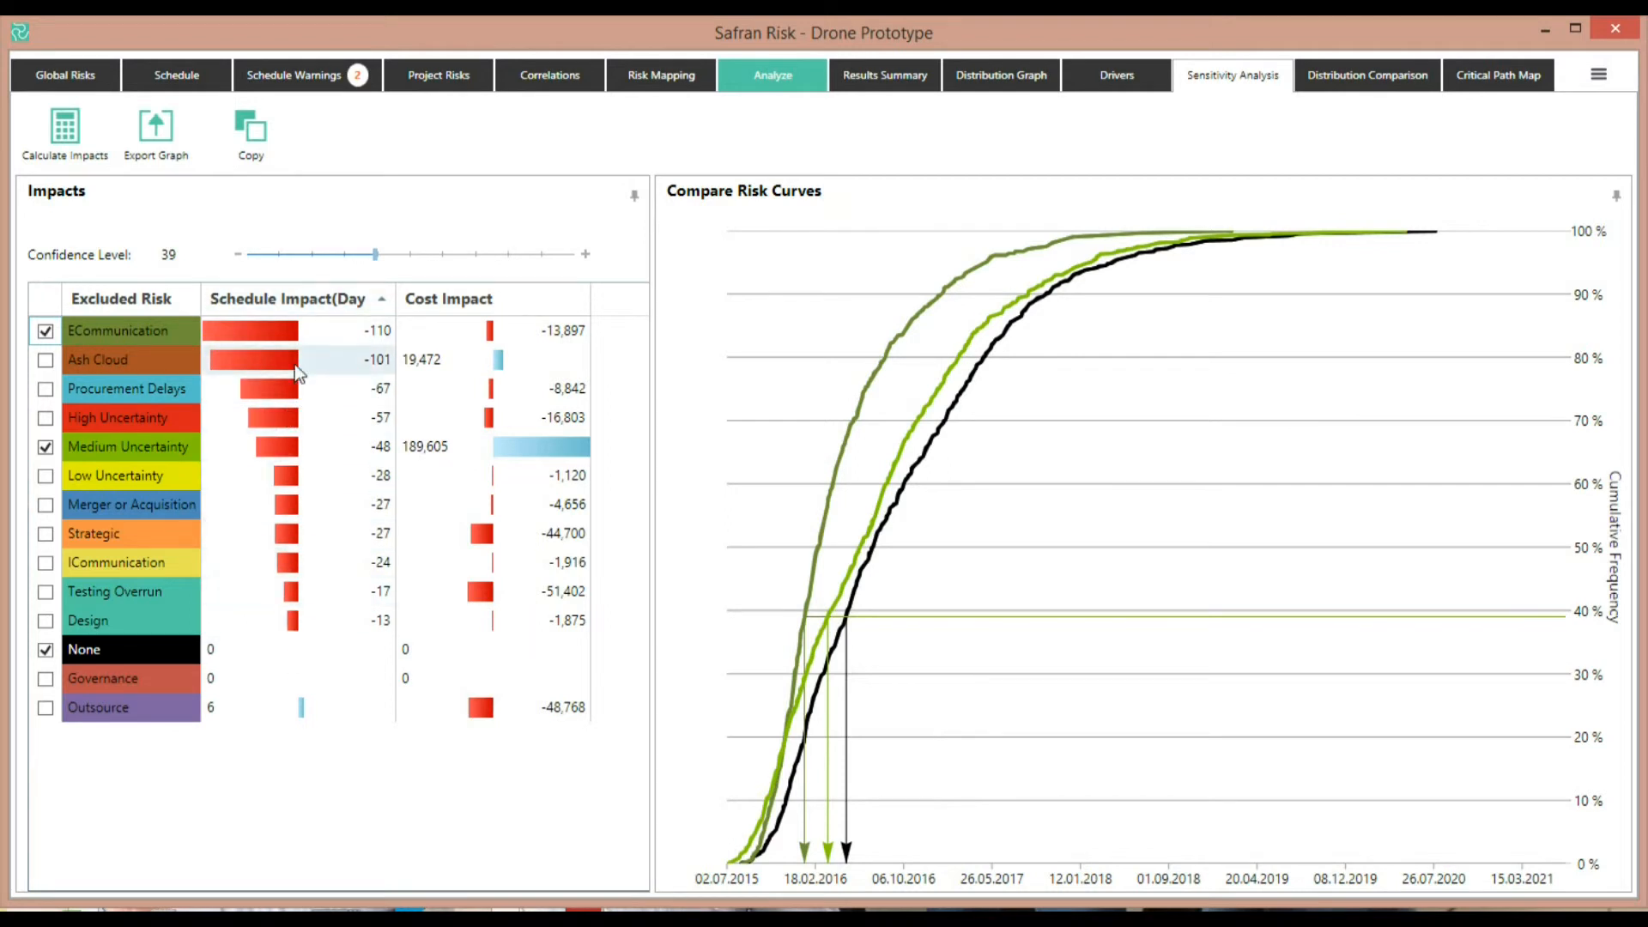
left_click_drag(375, 254, 510, 254)
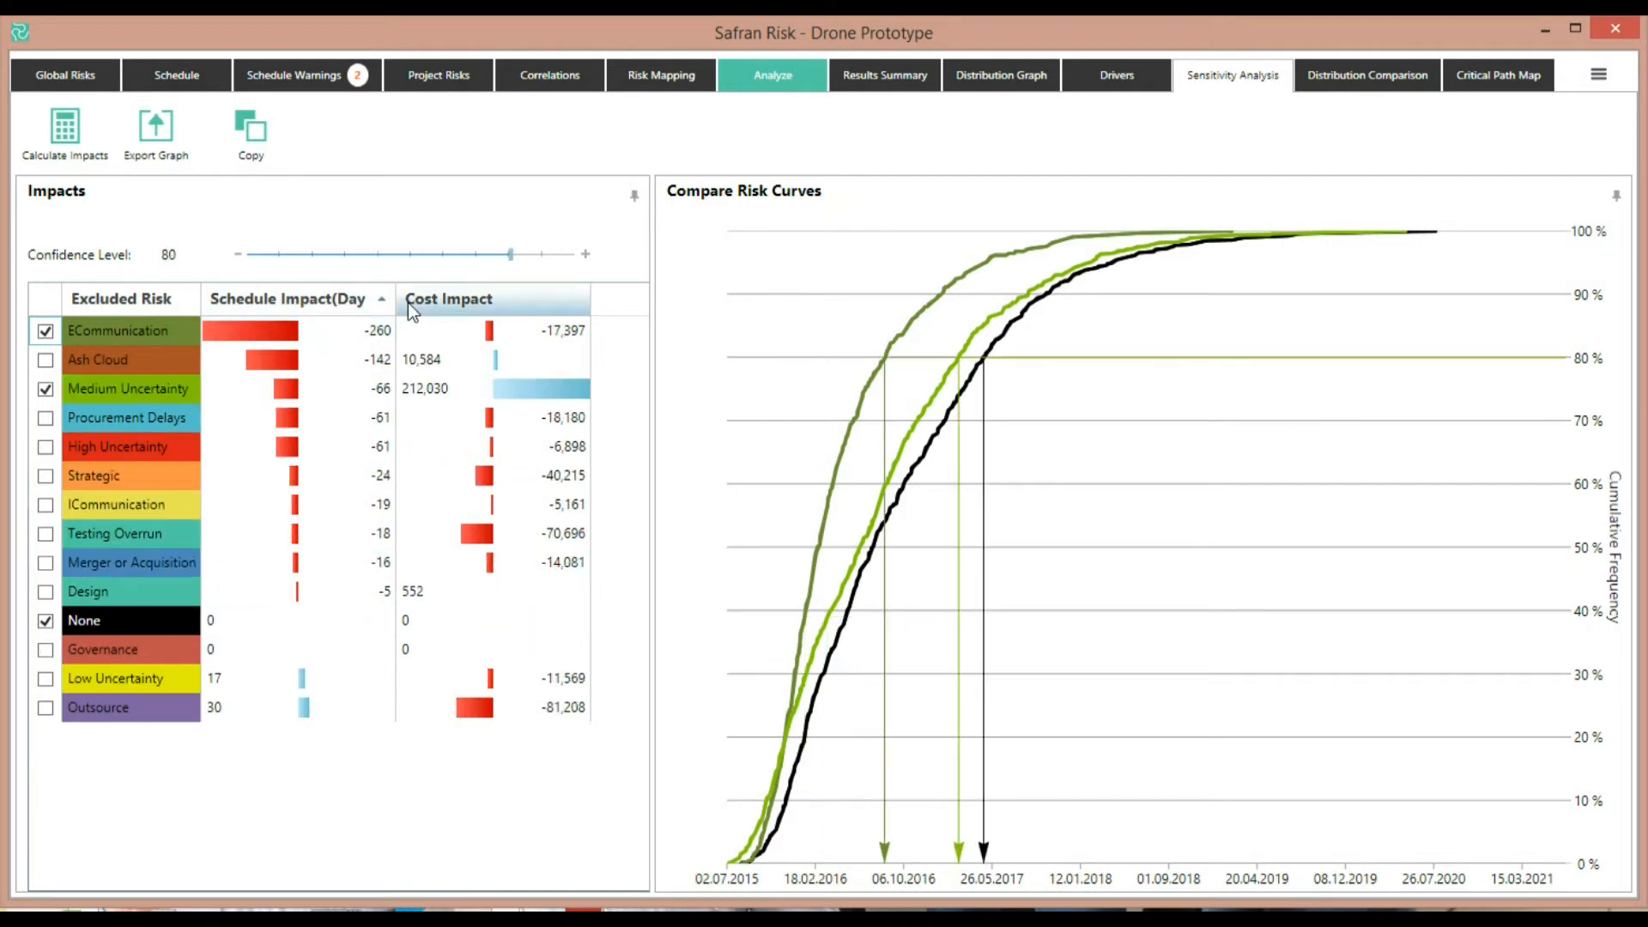
left_click(455, 302)
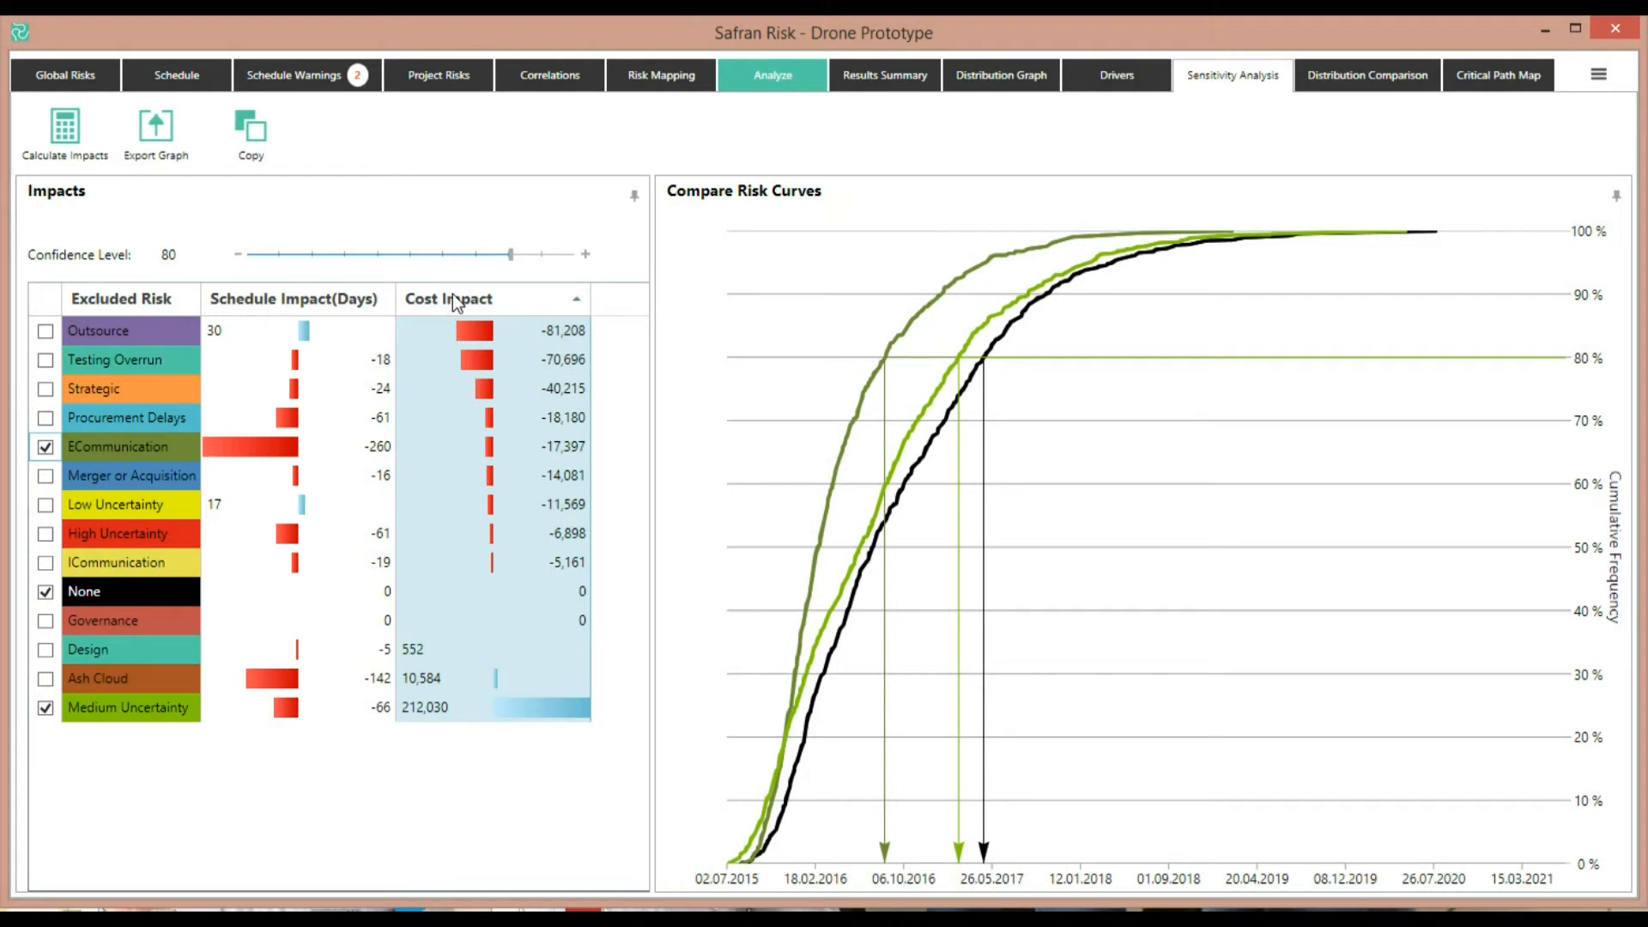
left_click(302, 301)
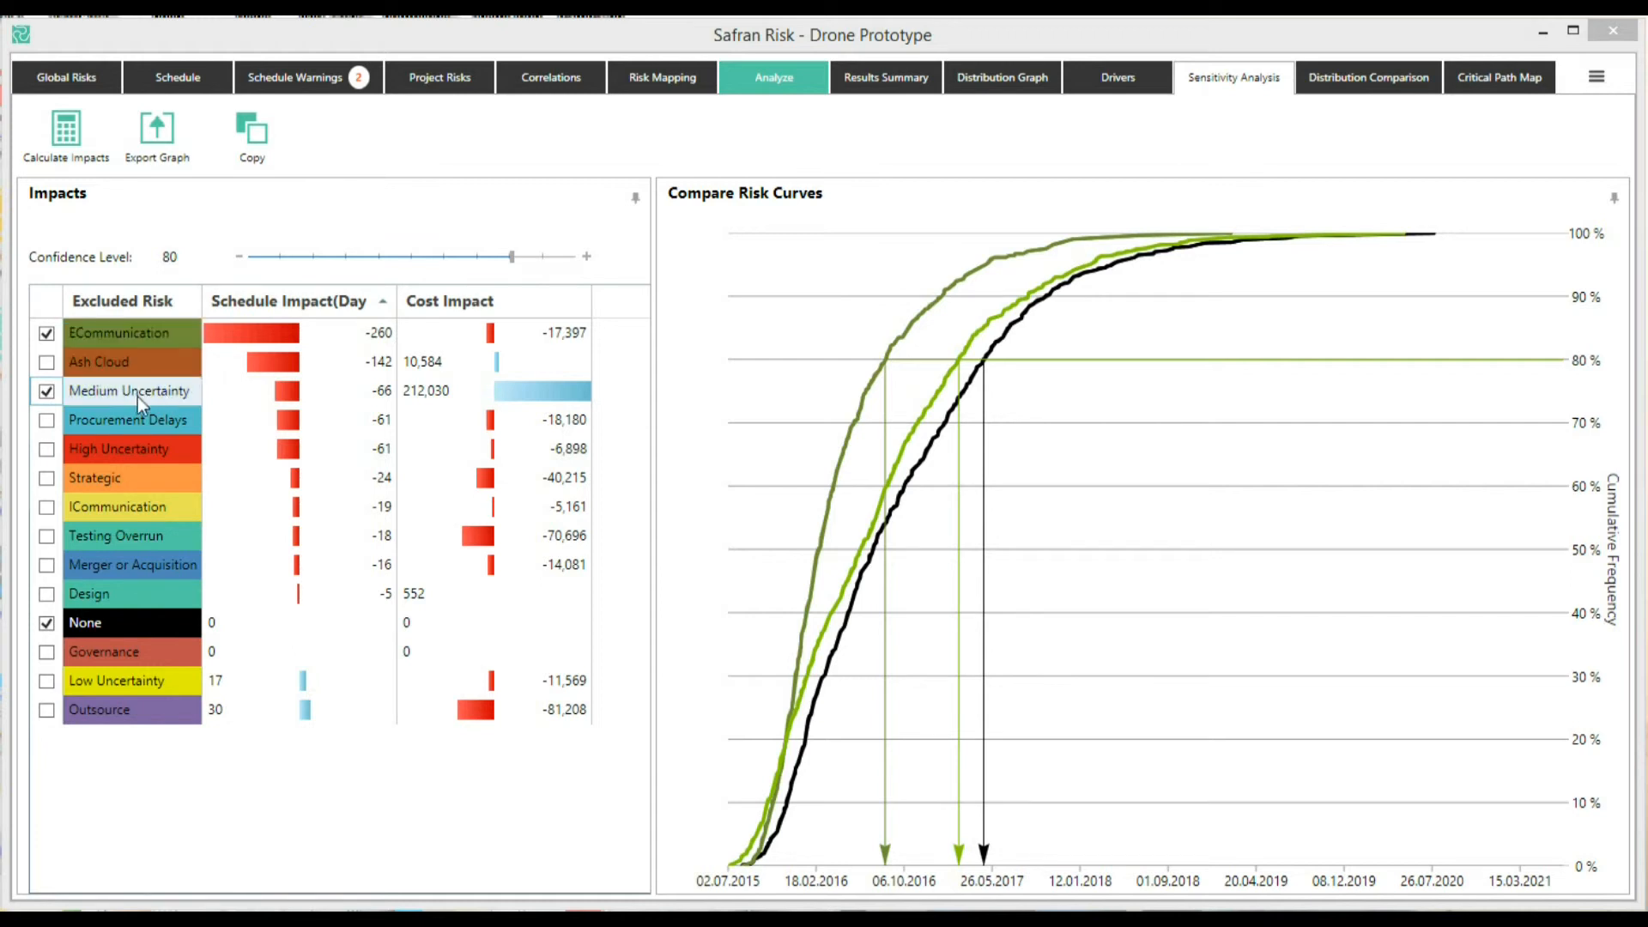
Show the Ash Cloud curve and hide the Medium Uncertainty curve in the comparison
left_click(47, 361)
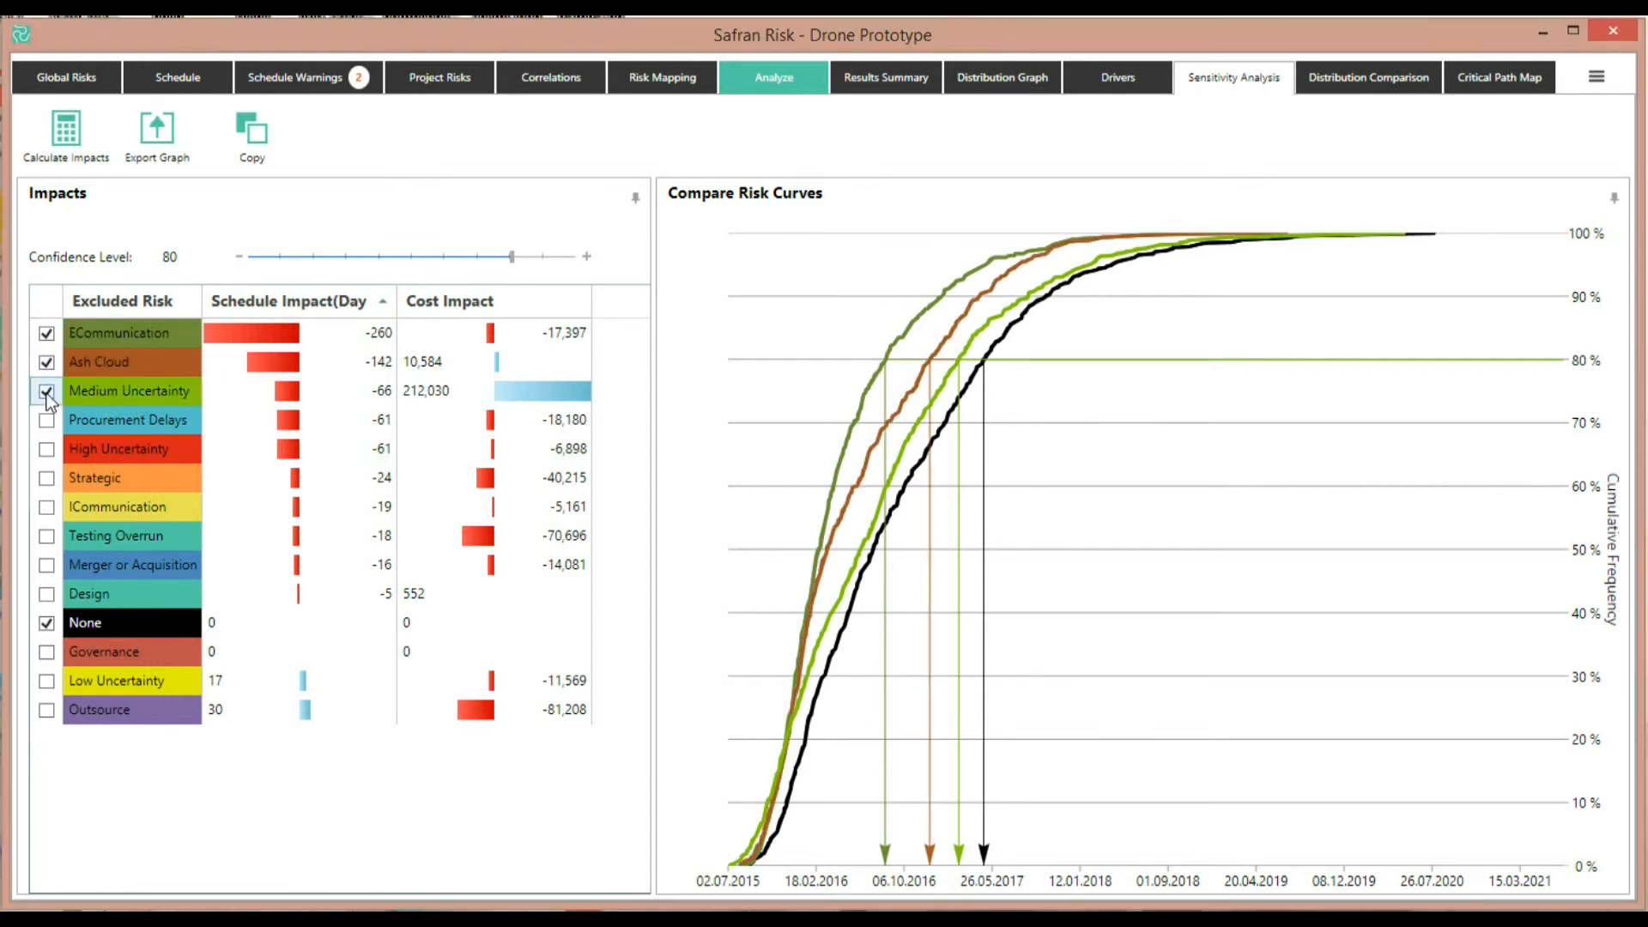
left_click(47, 390)
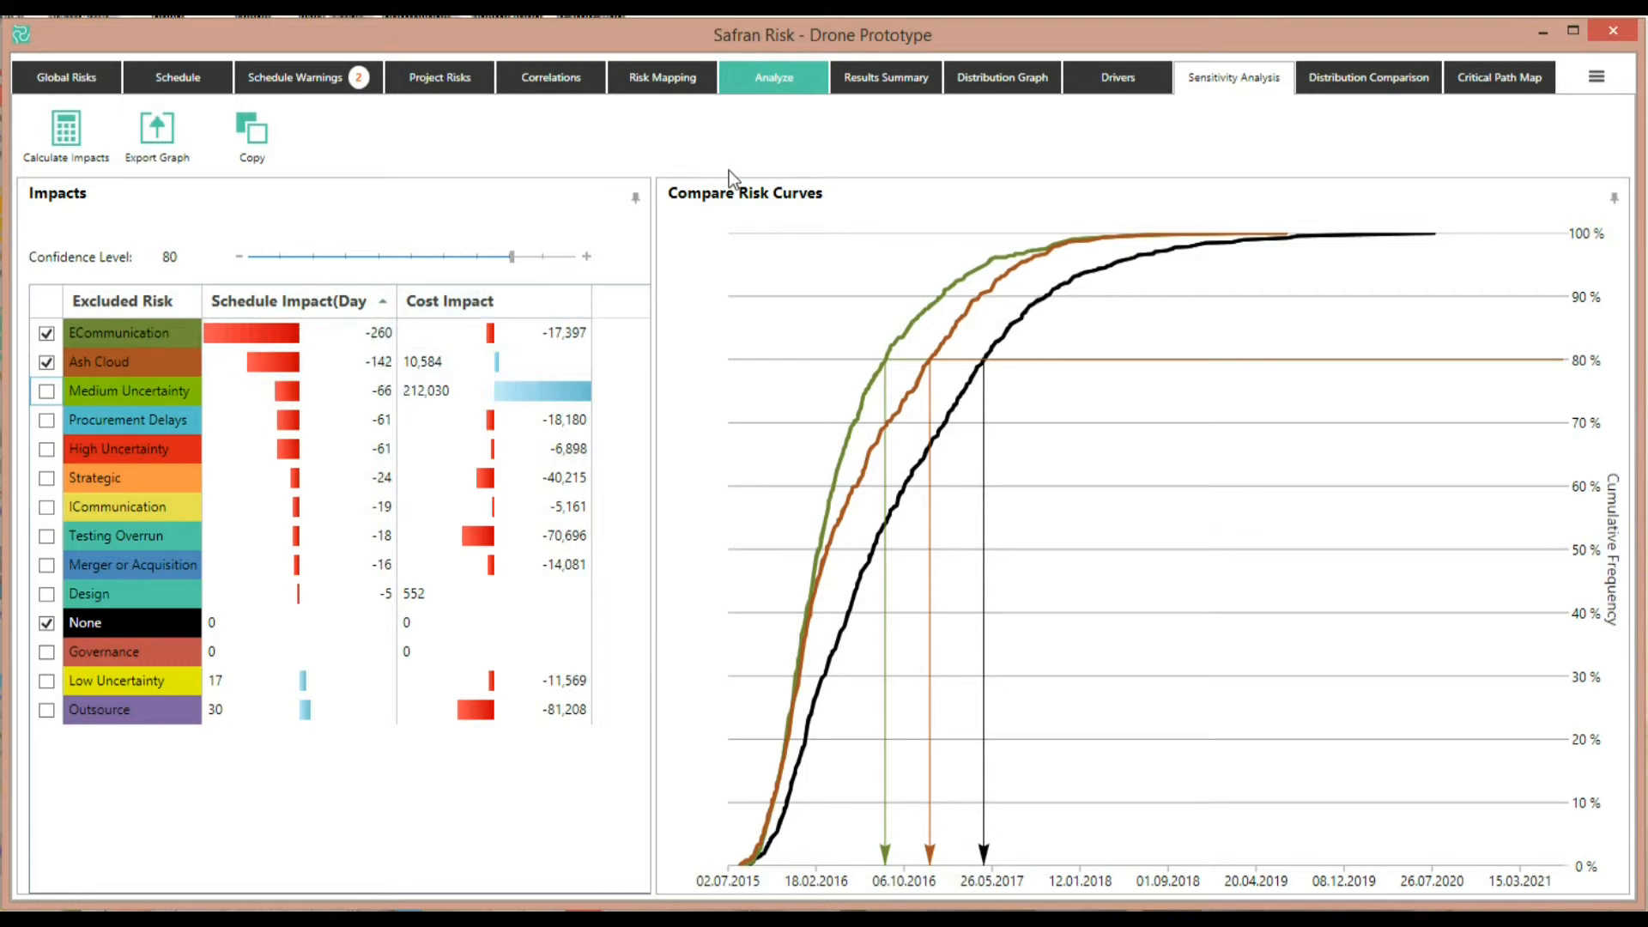
Send the project finish date distribution to the distribution comparison and rename it None
left_click(774, 75)
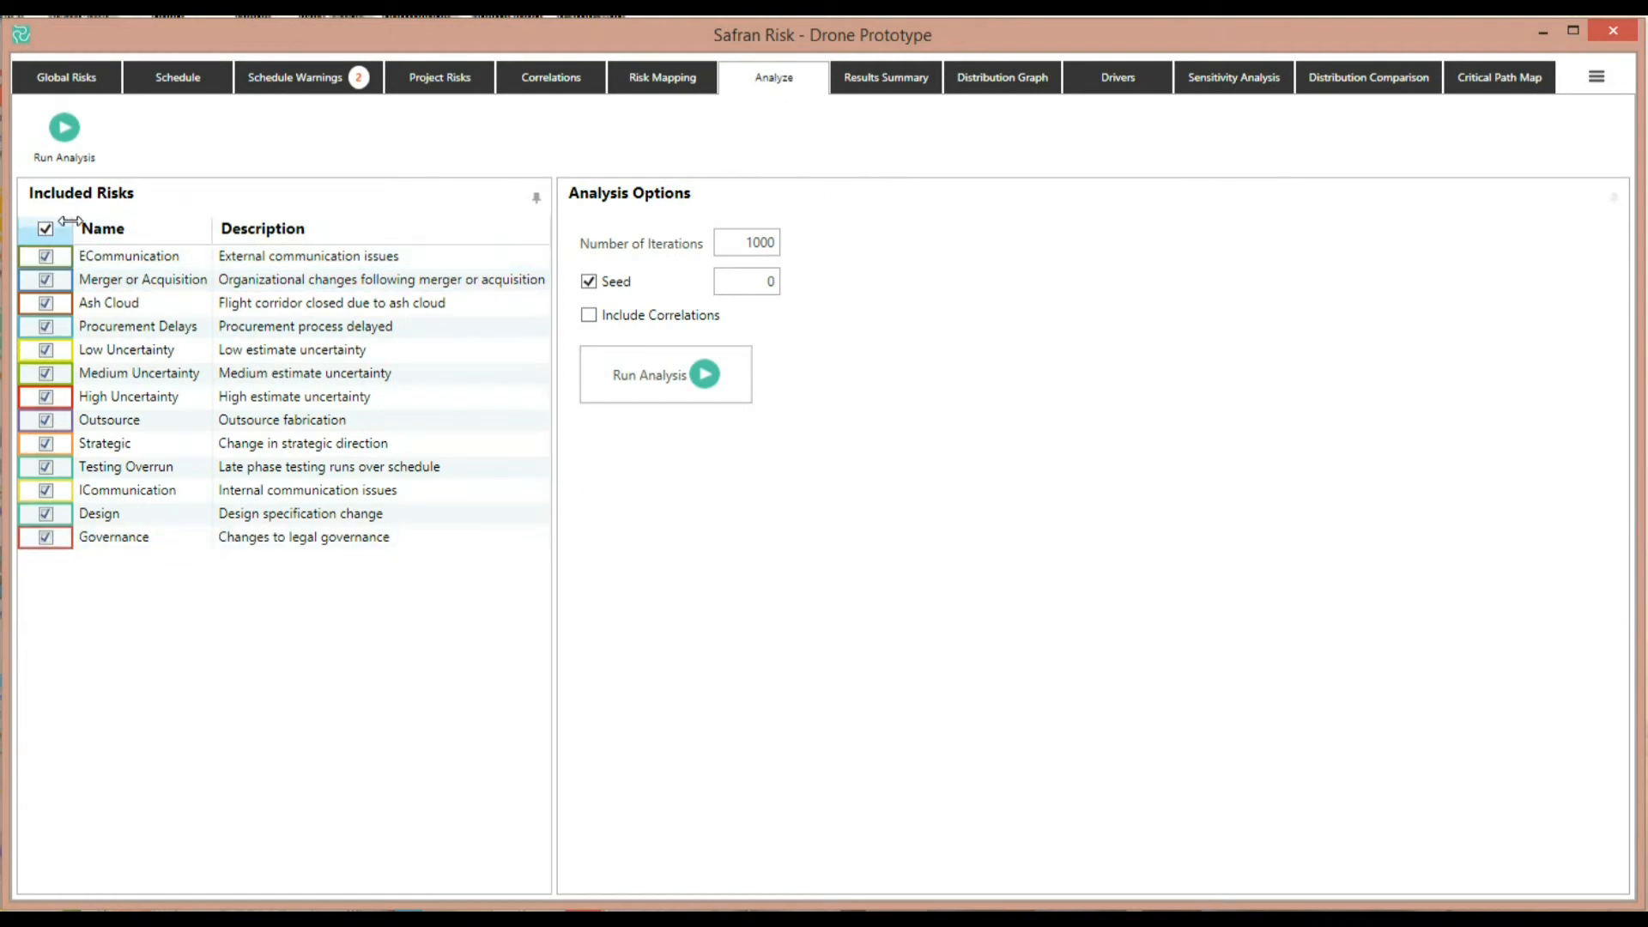
left_click(996, 80)
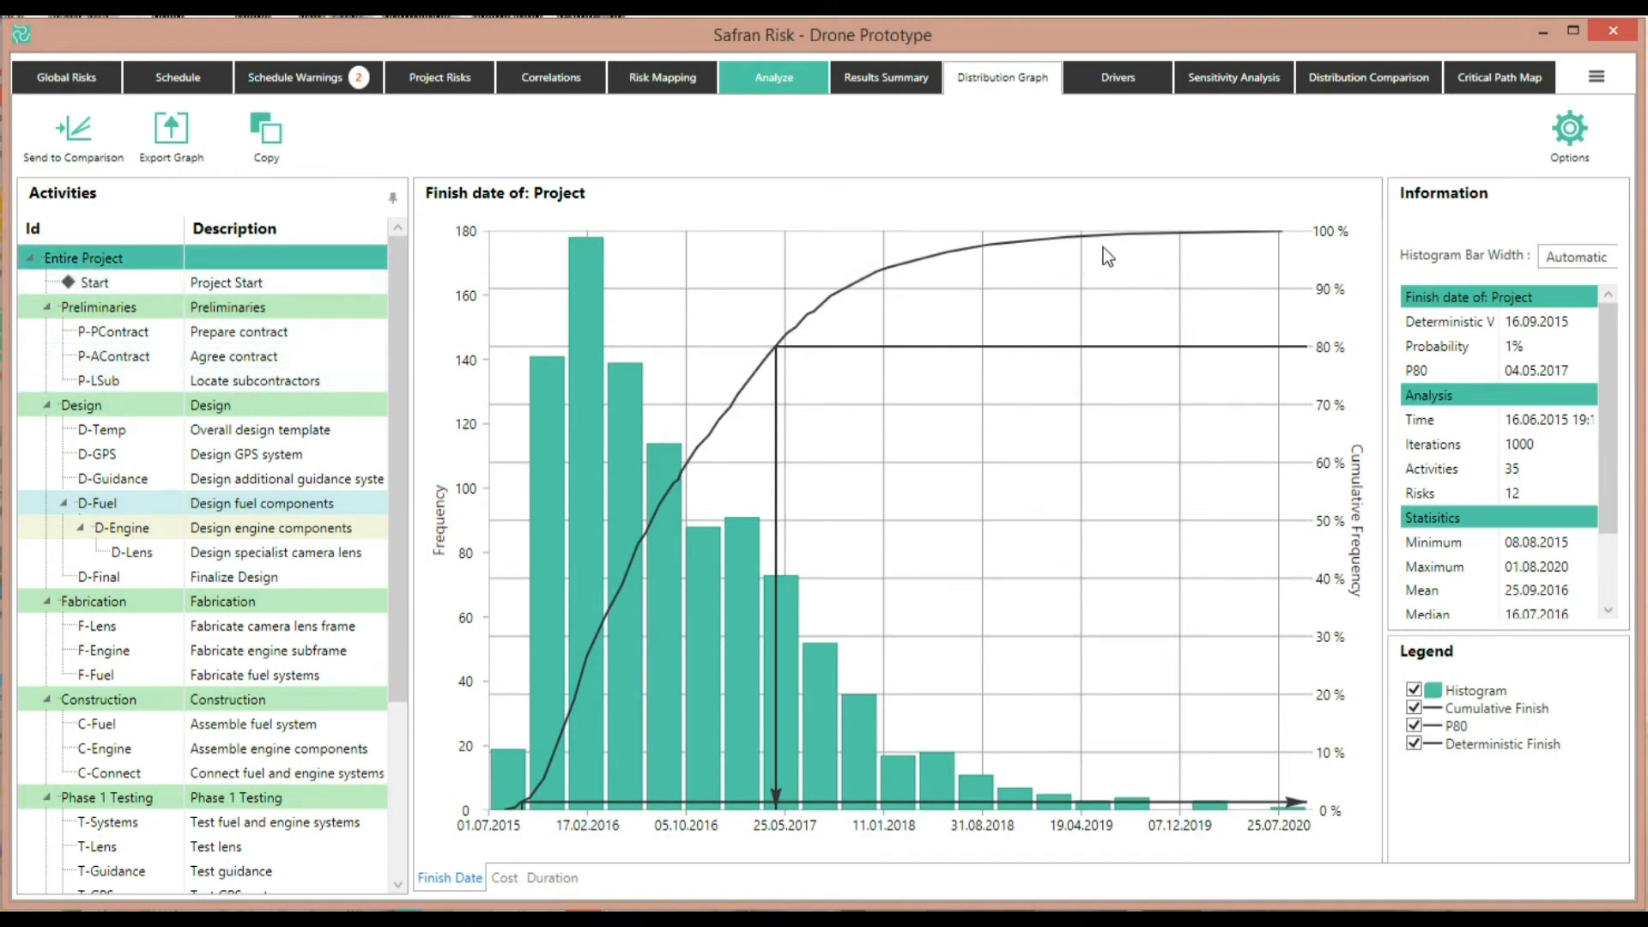
left_click(81, 136)
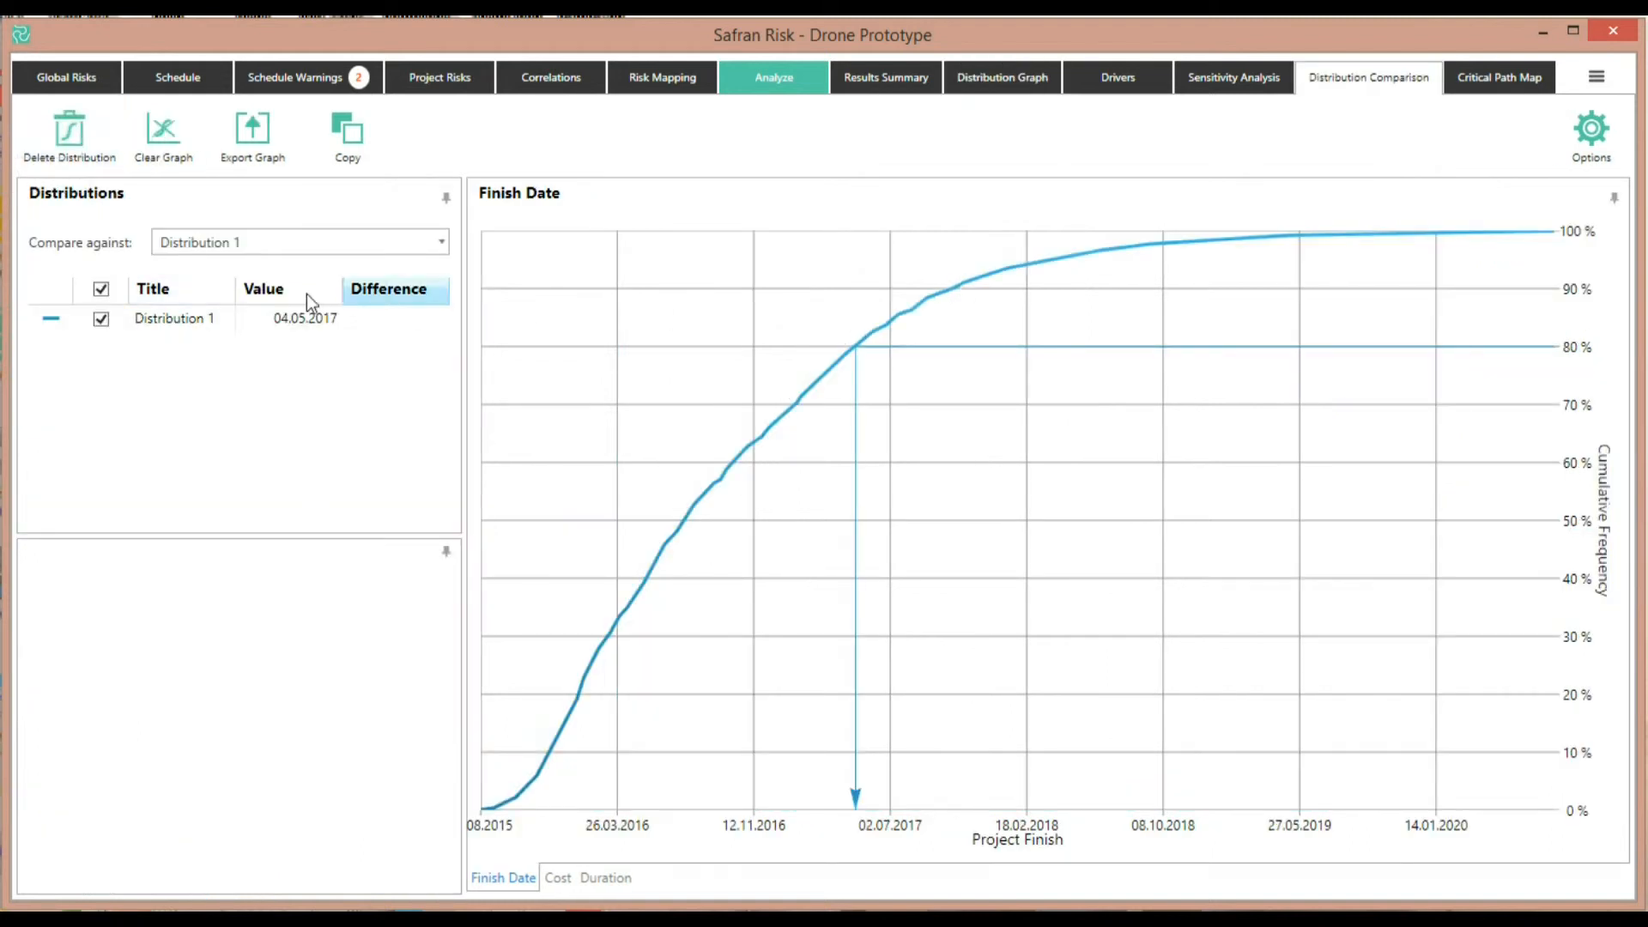
left_click(163, 319)
type("None")
key("Return")
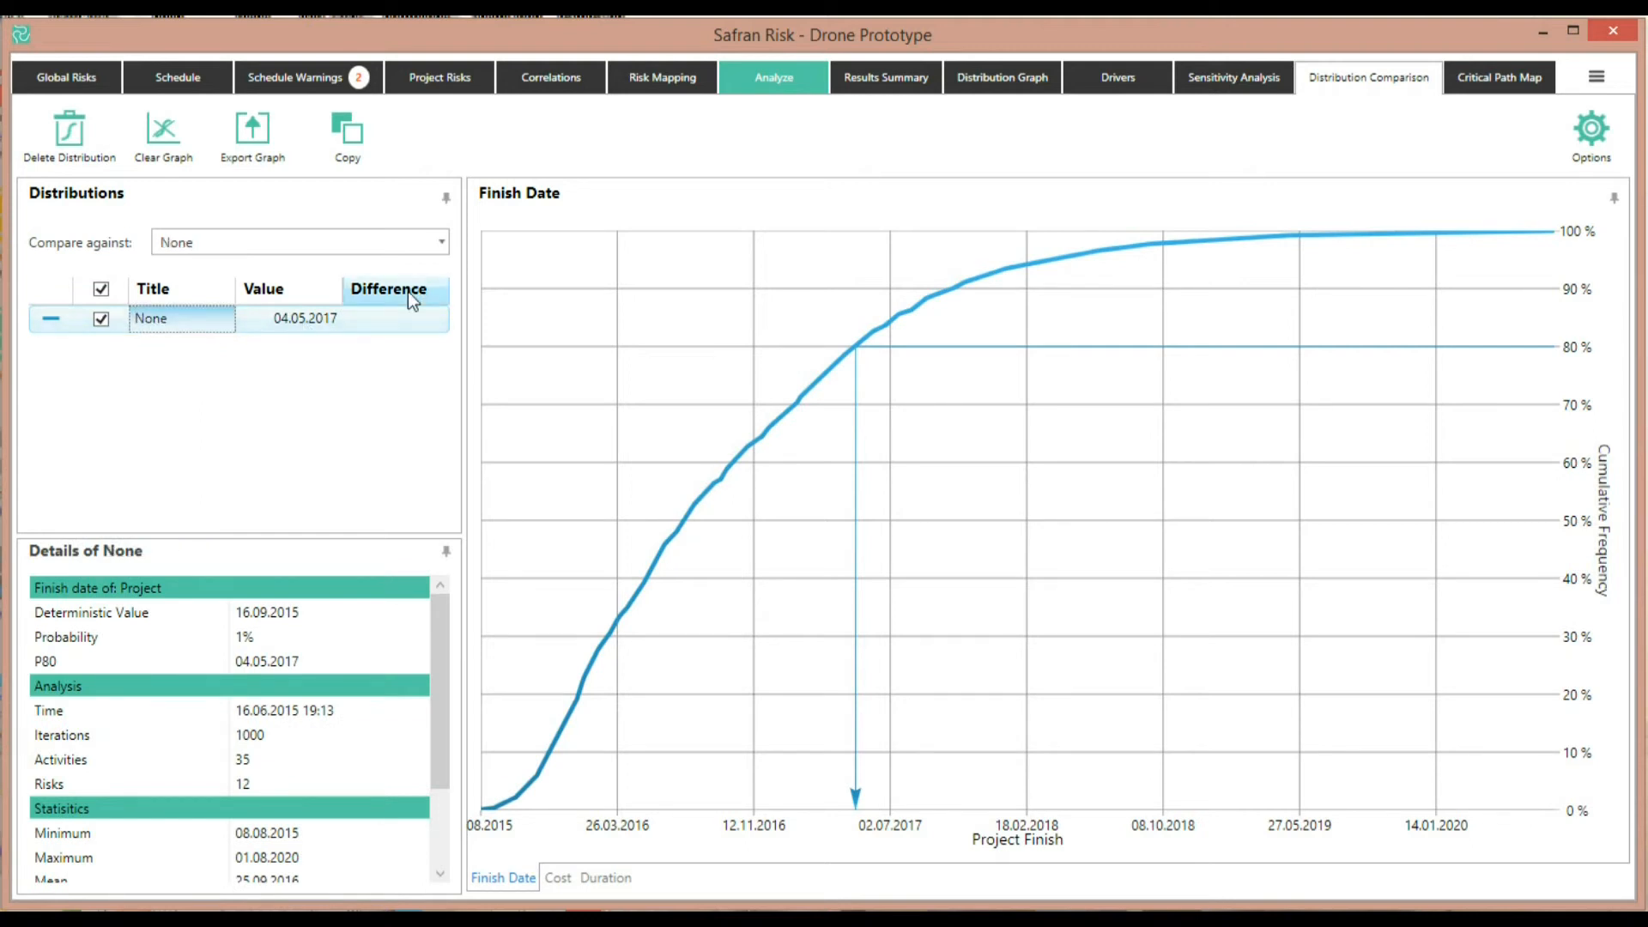
Run the analysis with the ECommunication risk excluded
left_click(765, 79)
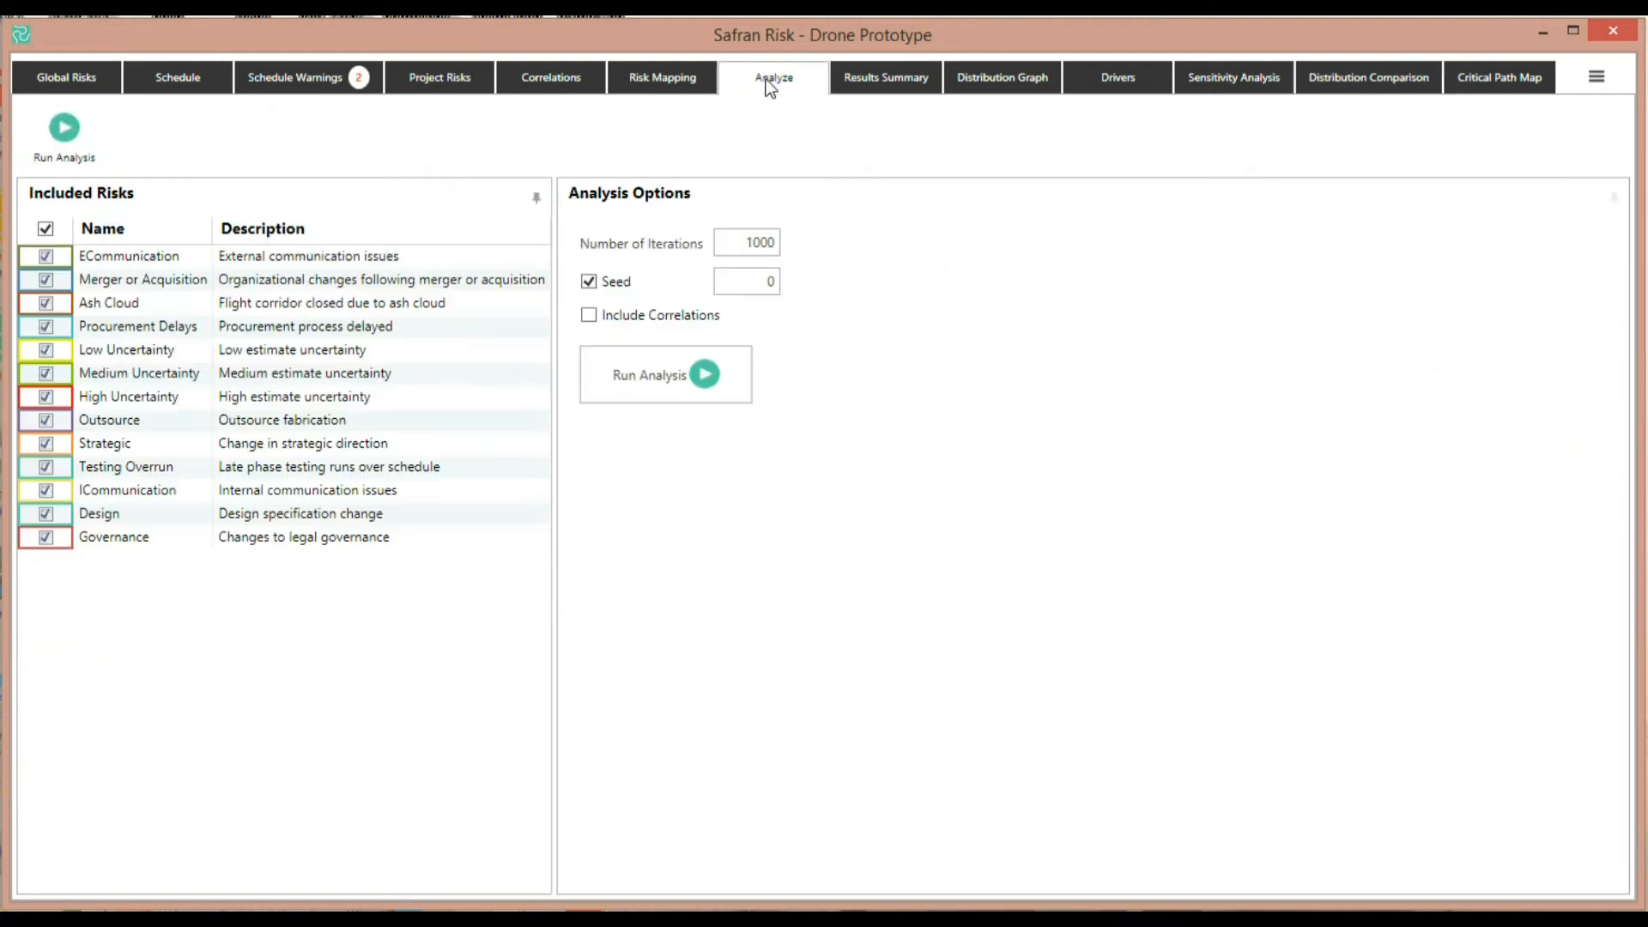
left_click(46, 257)
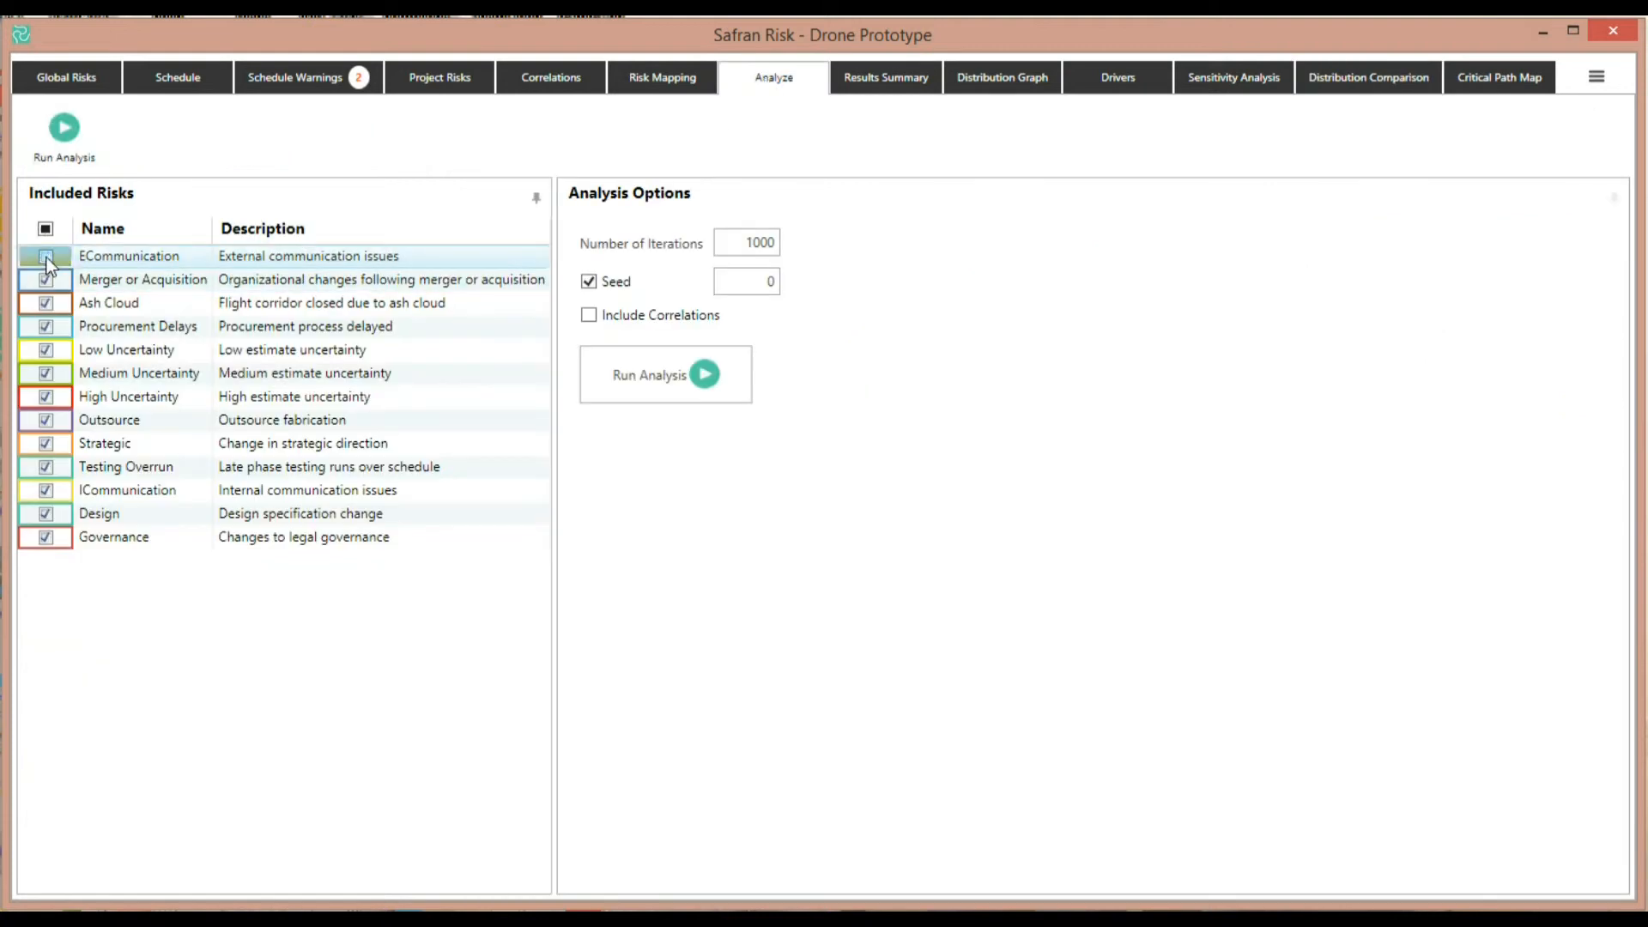
left_click(682, 379)
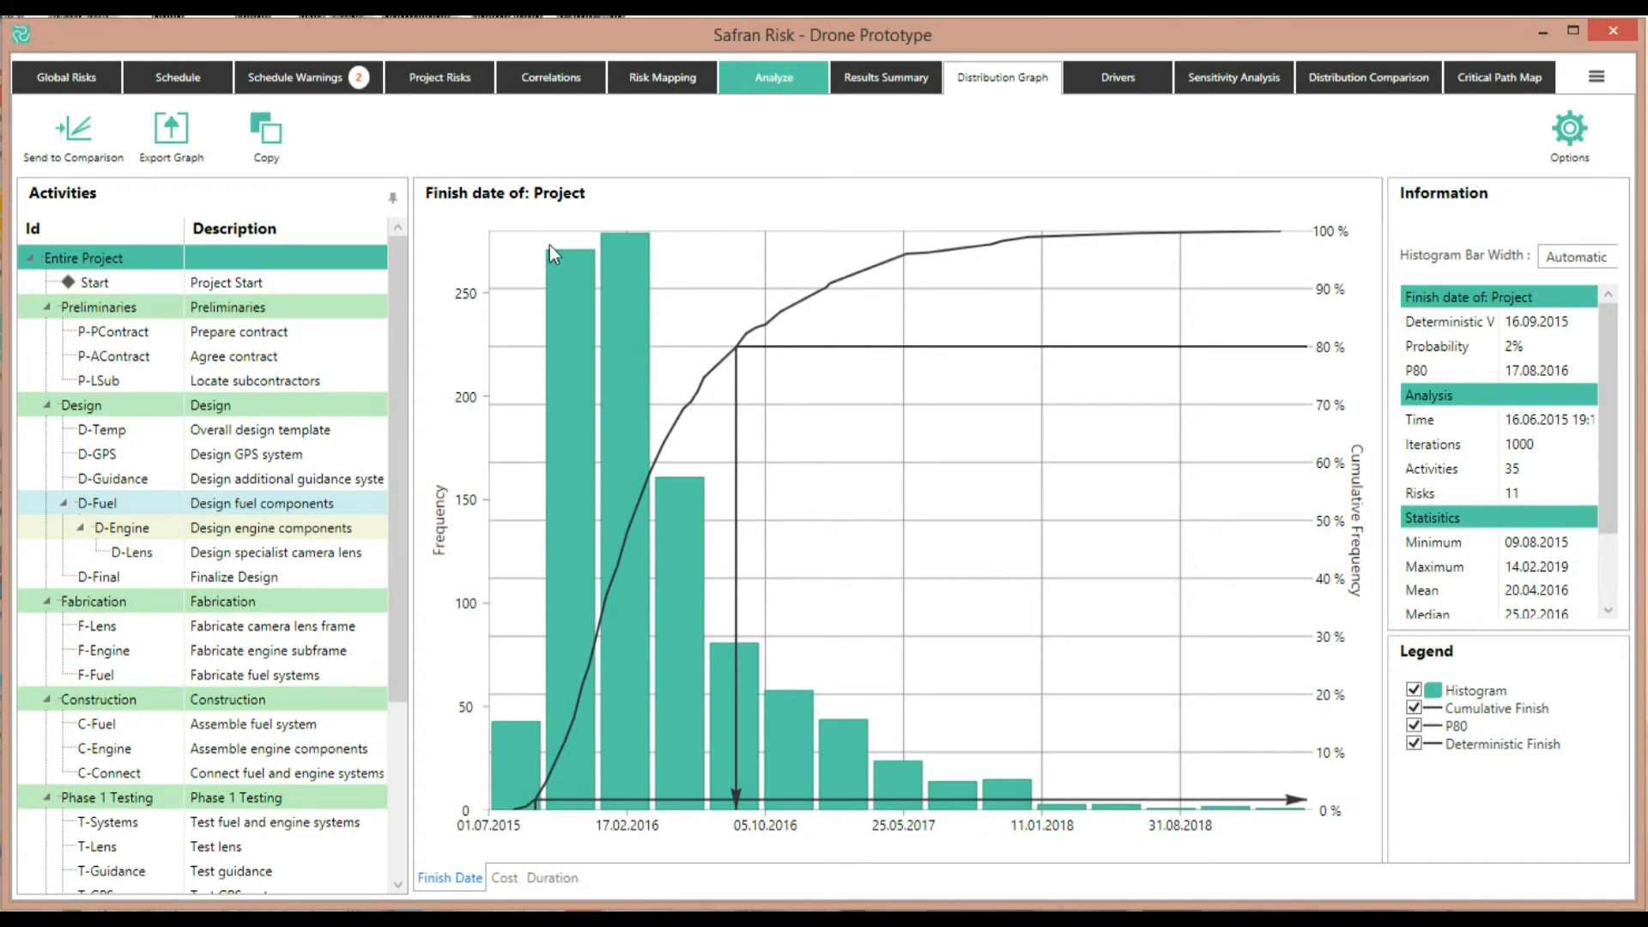
Send the new project finish distribution to comparison and rename it ECommunication
left_click(74, 132)
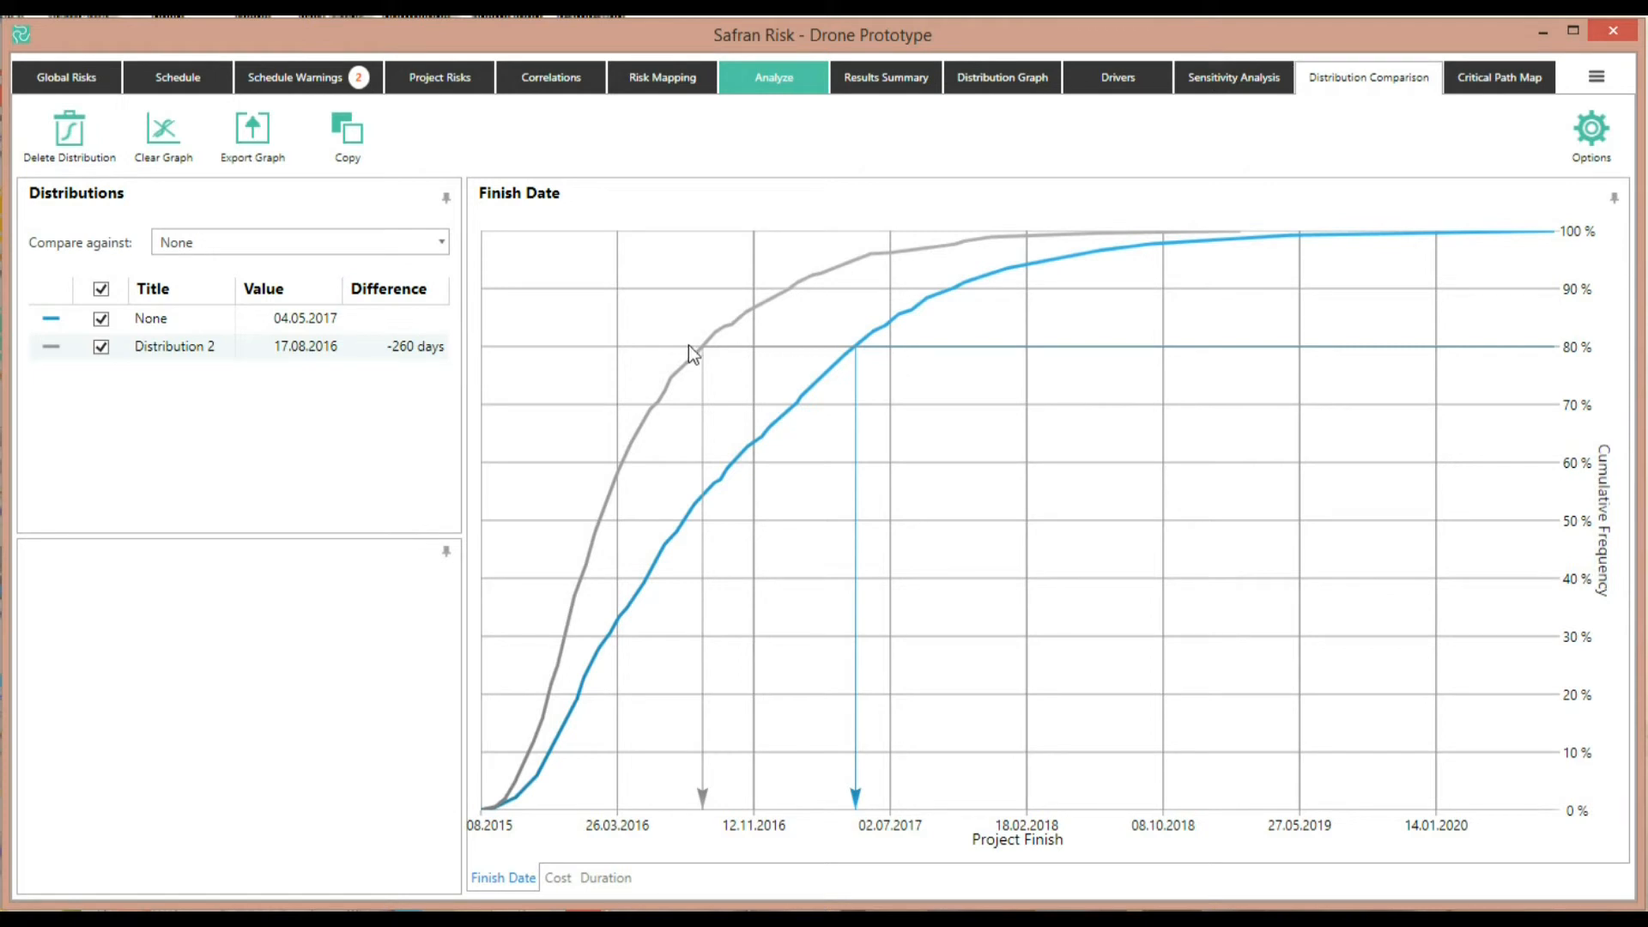
left_click(202, 347)
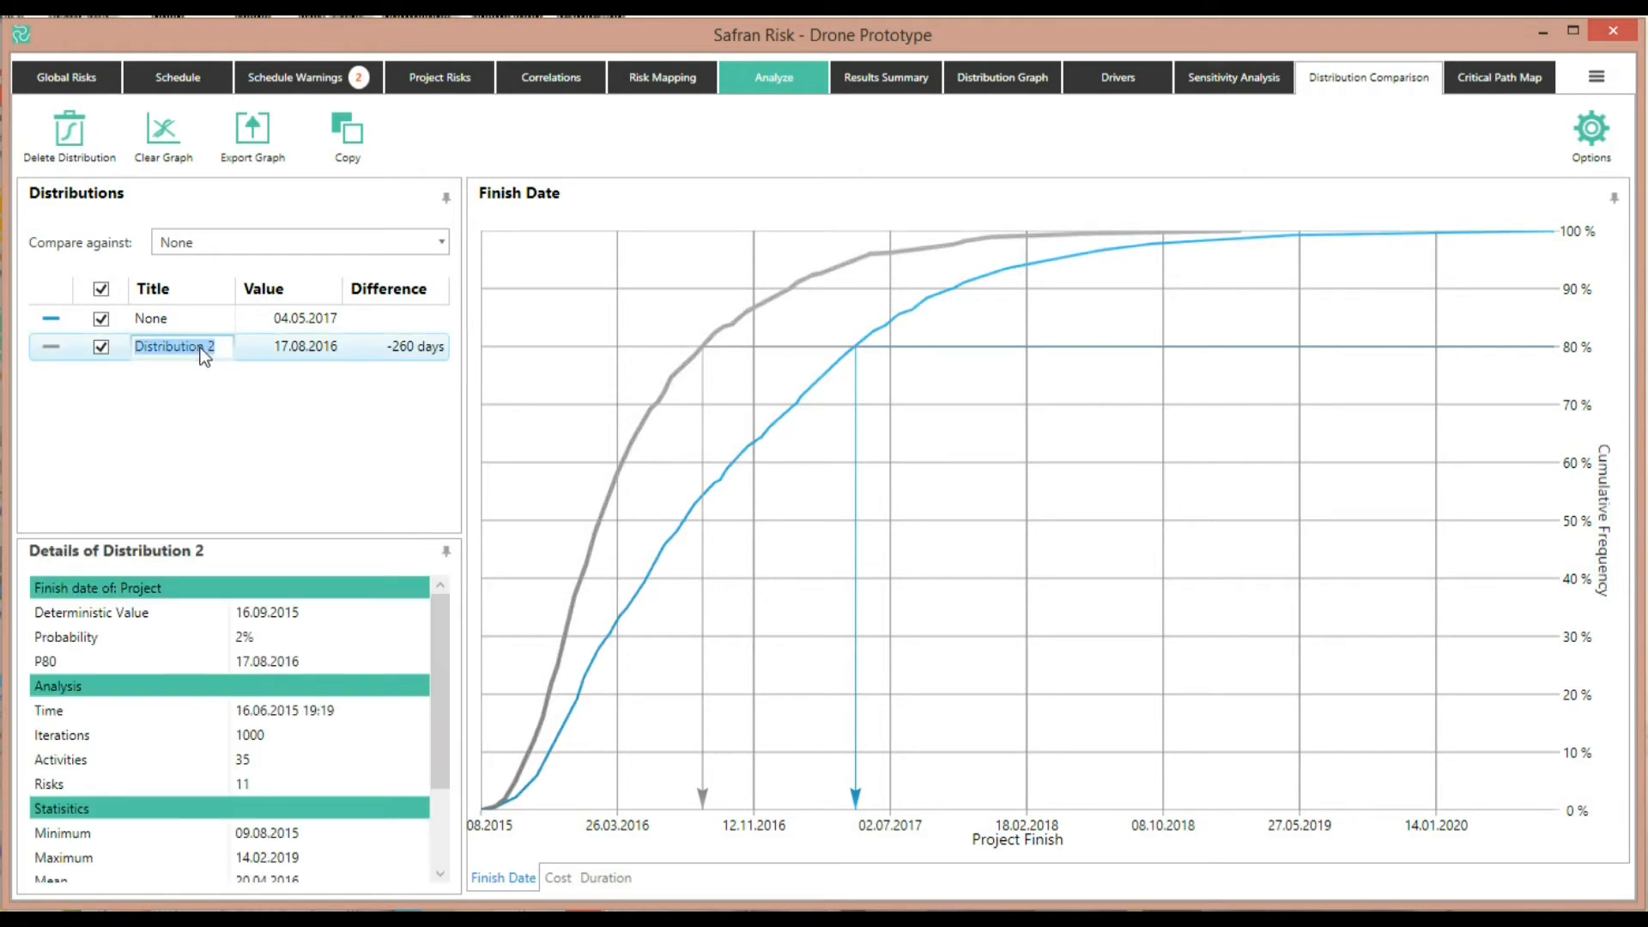
type("ECommunication")
key("Return")
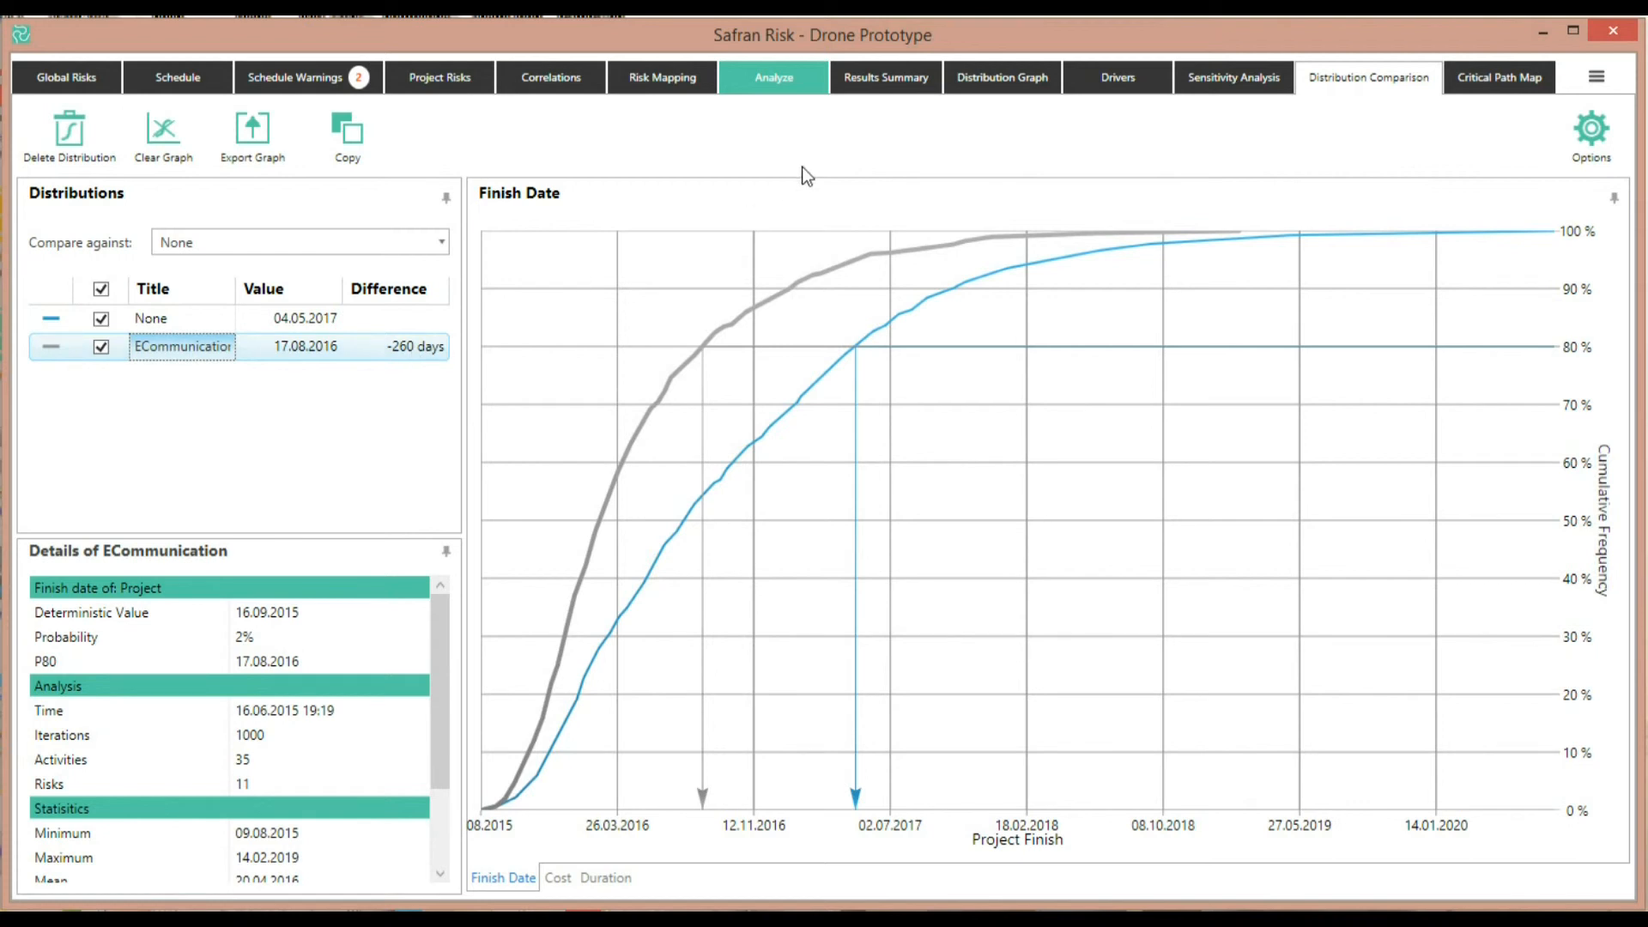
Rerun the analysis also excluding Ash Cloud and send the result to the comparison
left_click(785, 81)
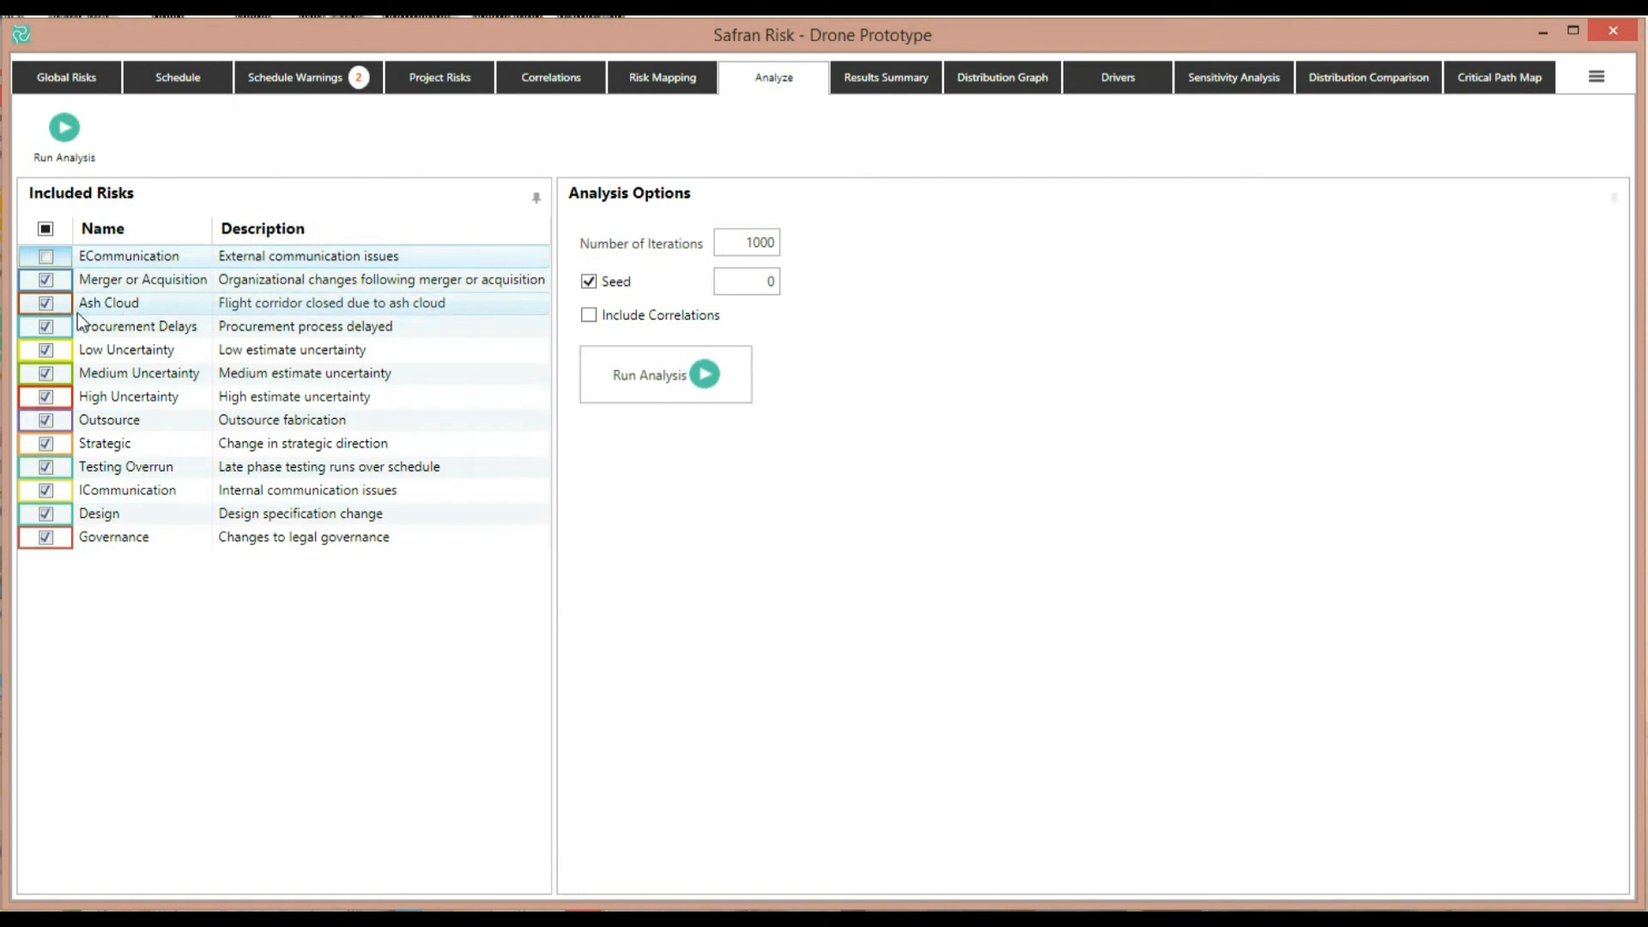
left_click(50, 306)
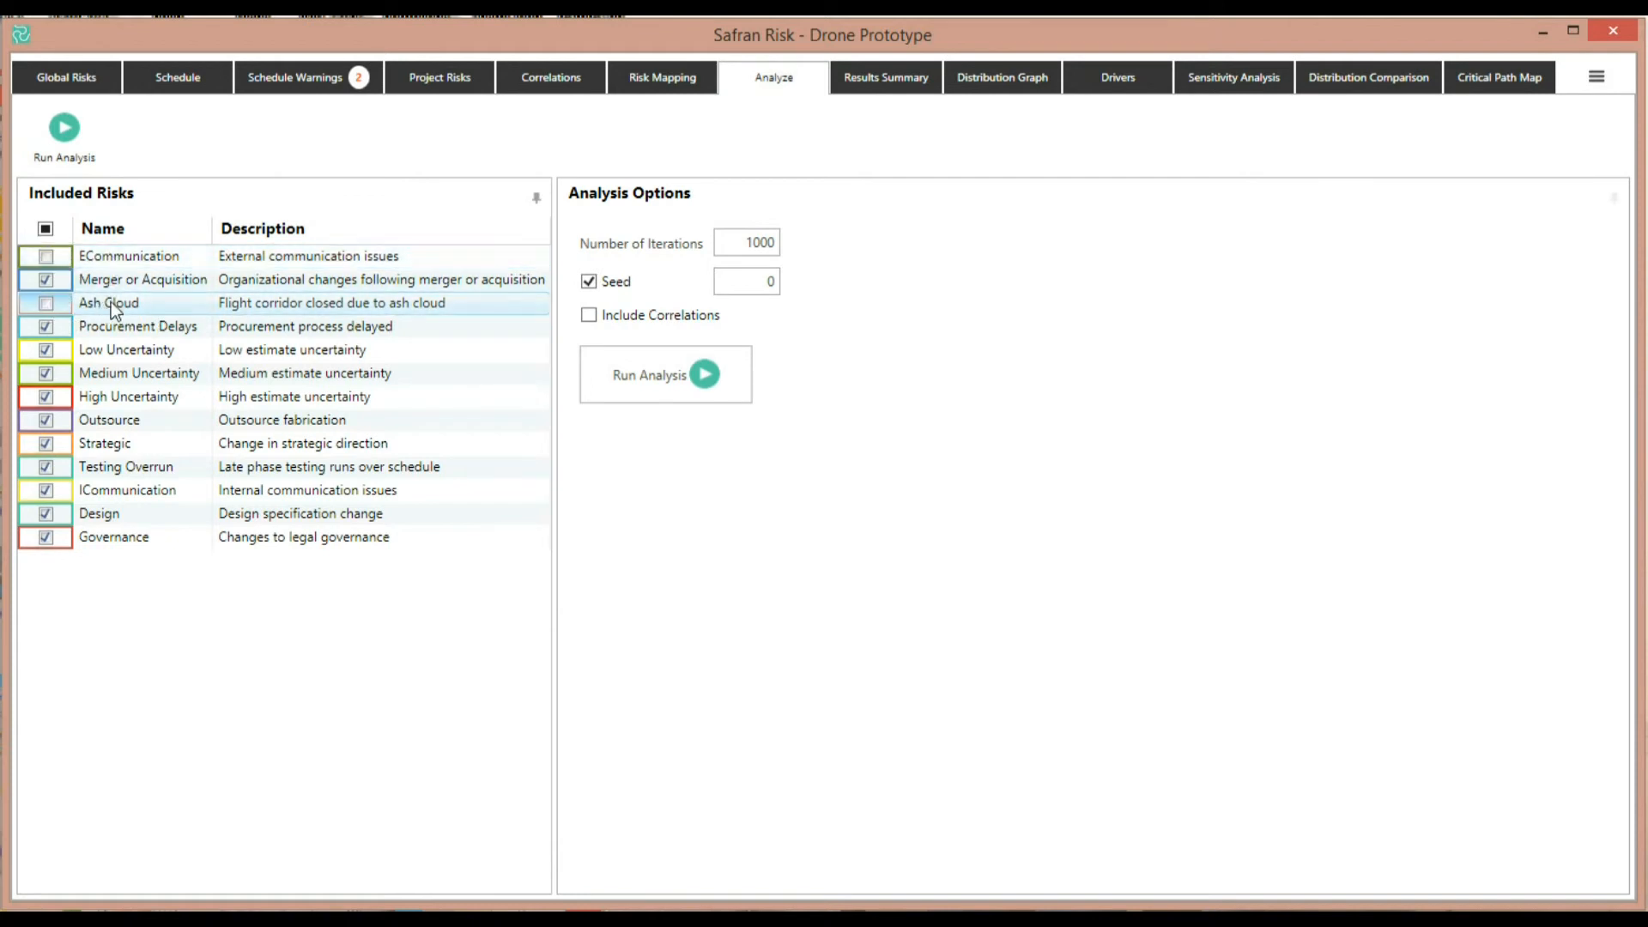
left_click(696, 388)
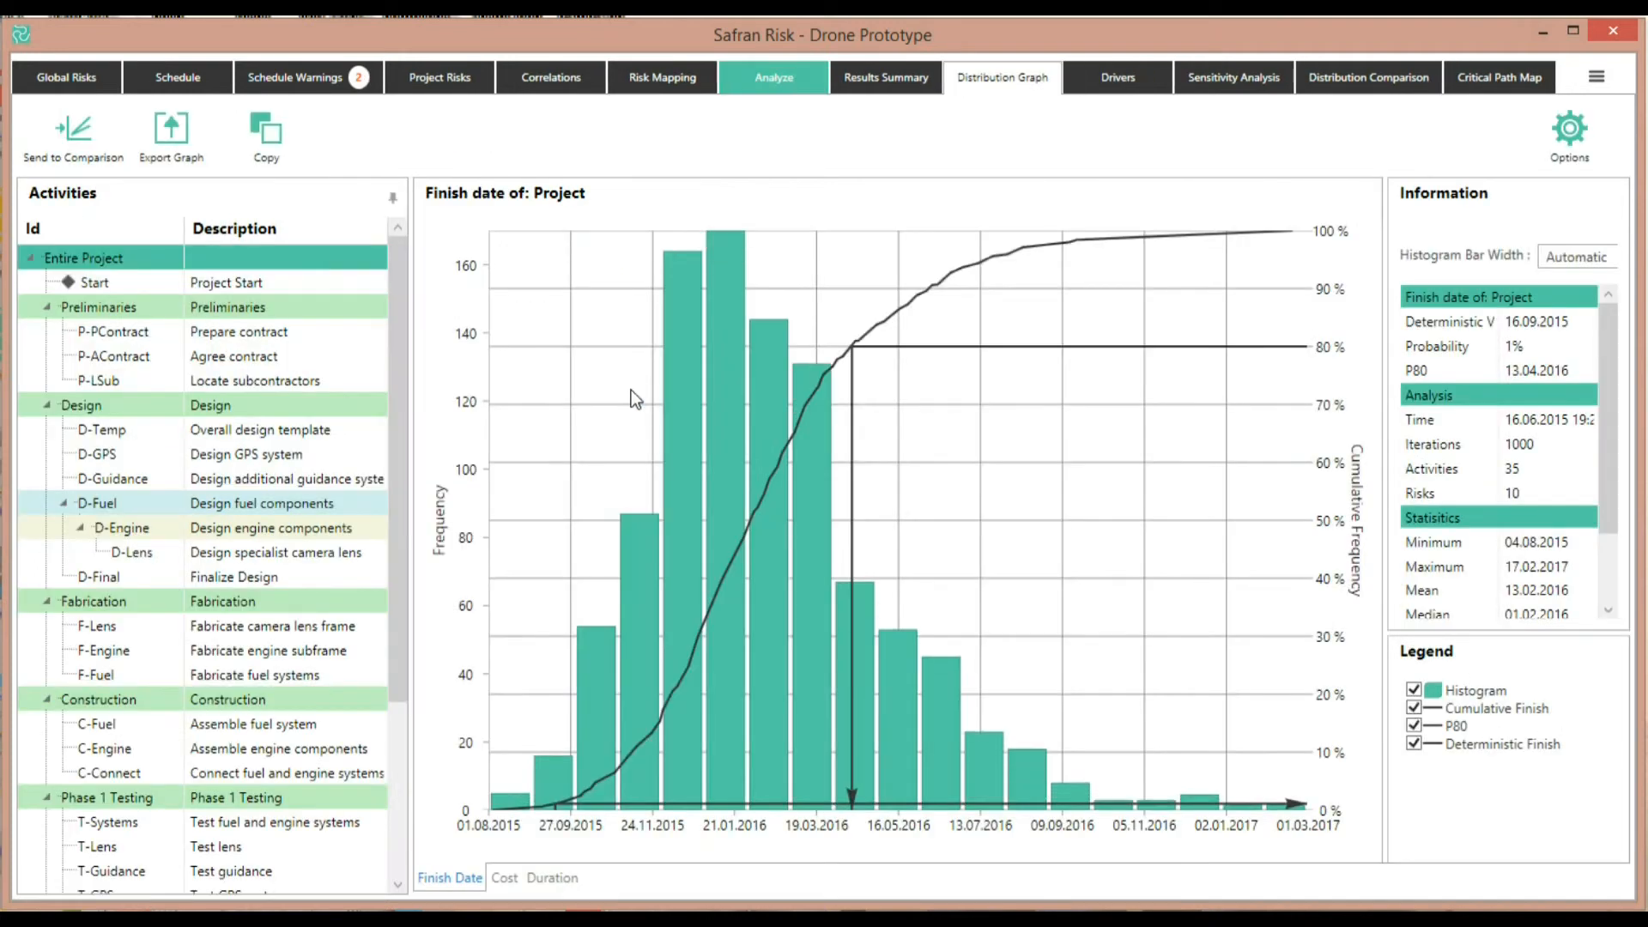
left_click(89, 142)
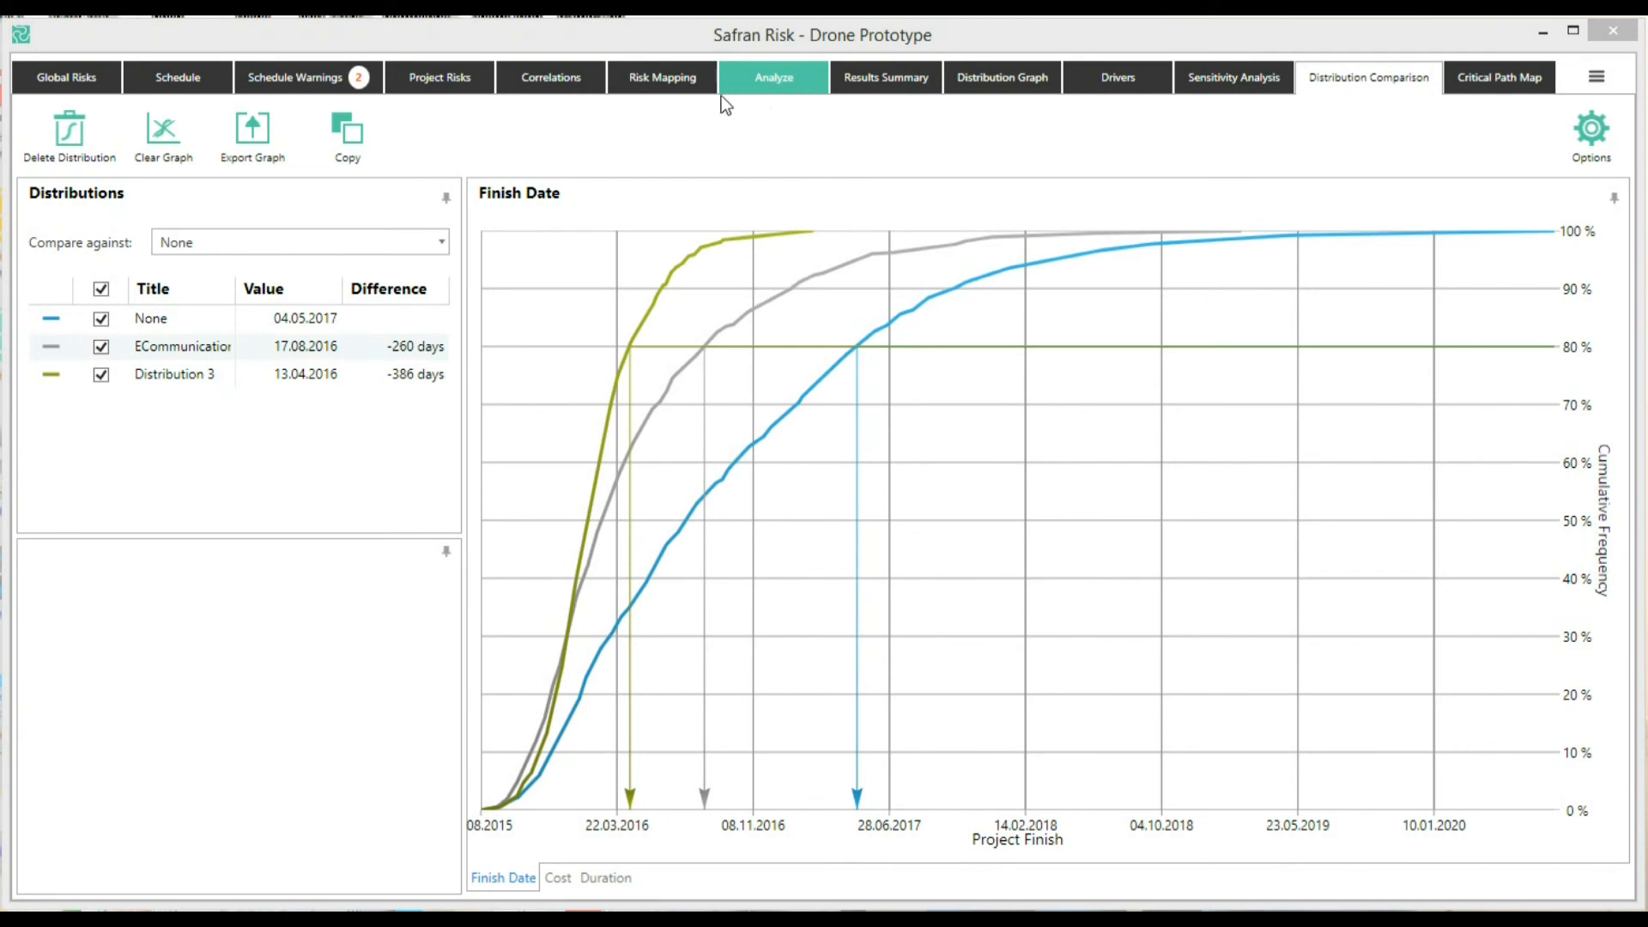
Re-include the ECommunication and Ash Cloud risks and rerun the analysis
left_click(755, 75)
left_click(46, 256)
left_click(46, 303)
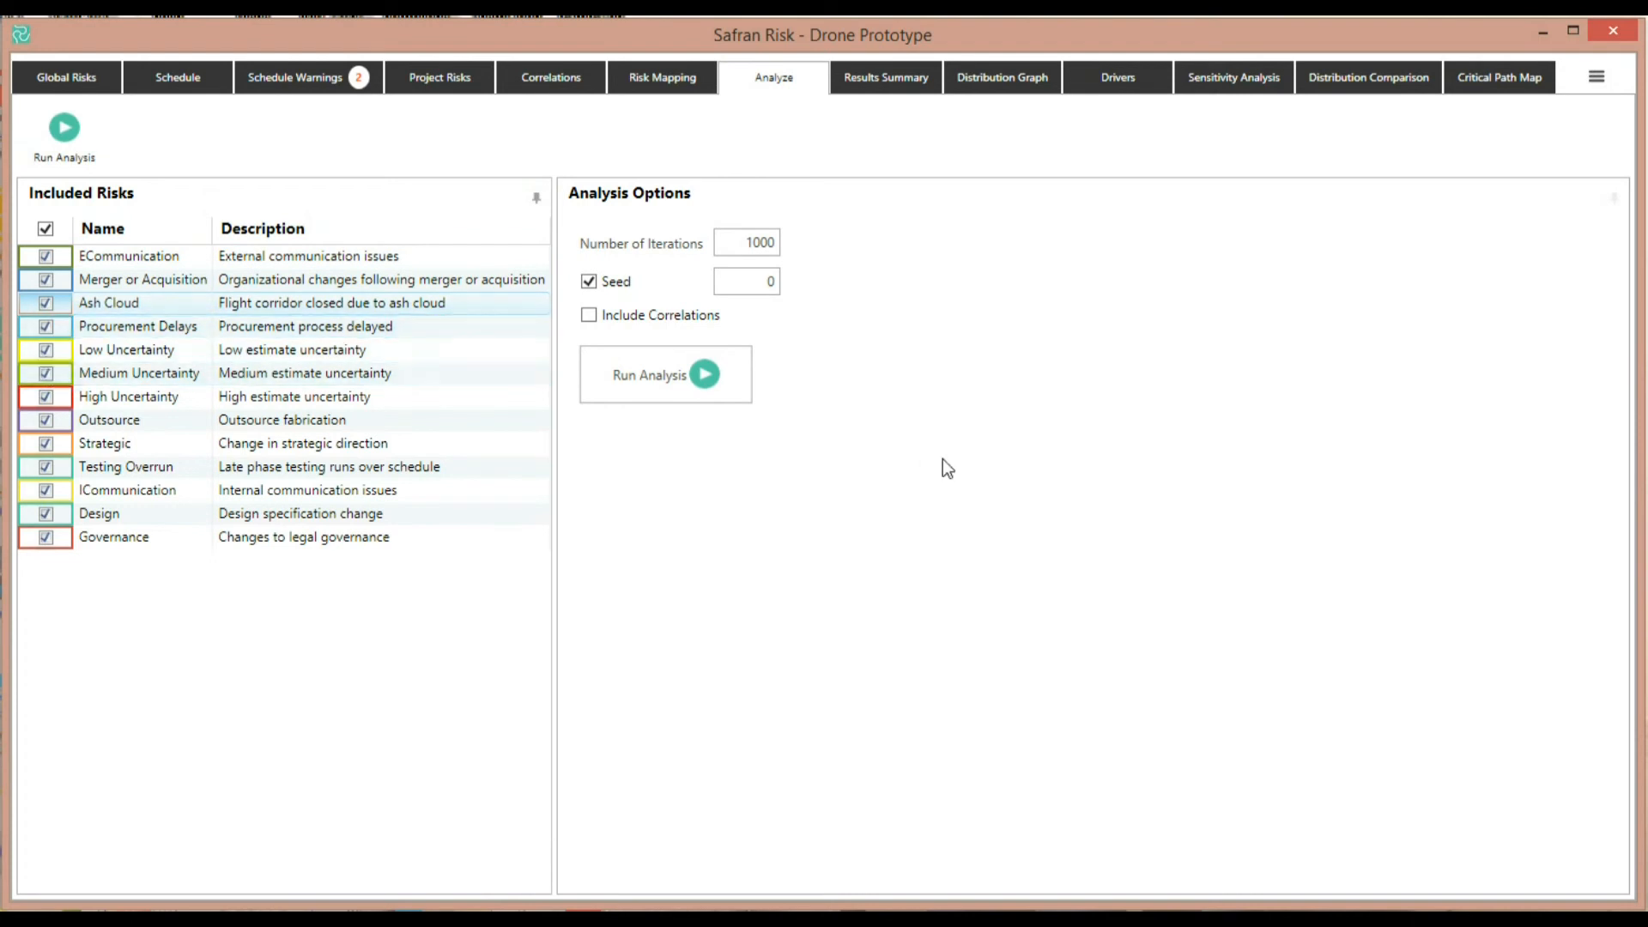
left_click(724, 367)
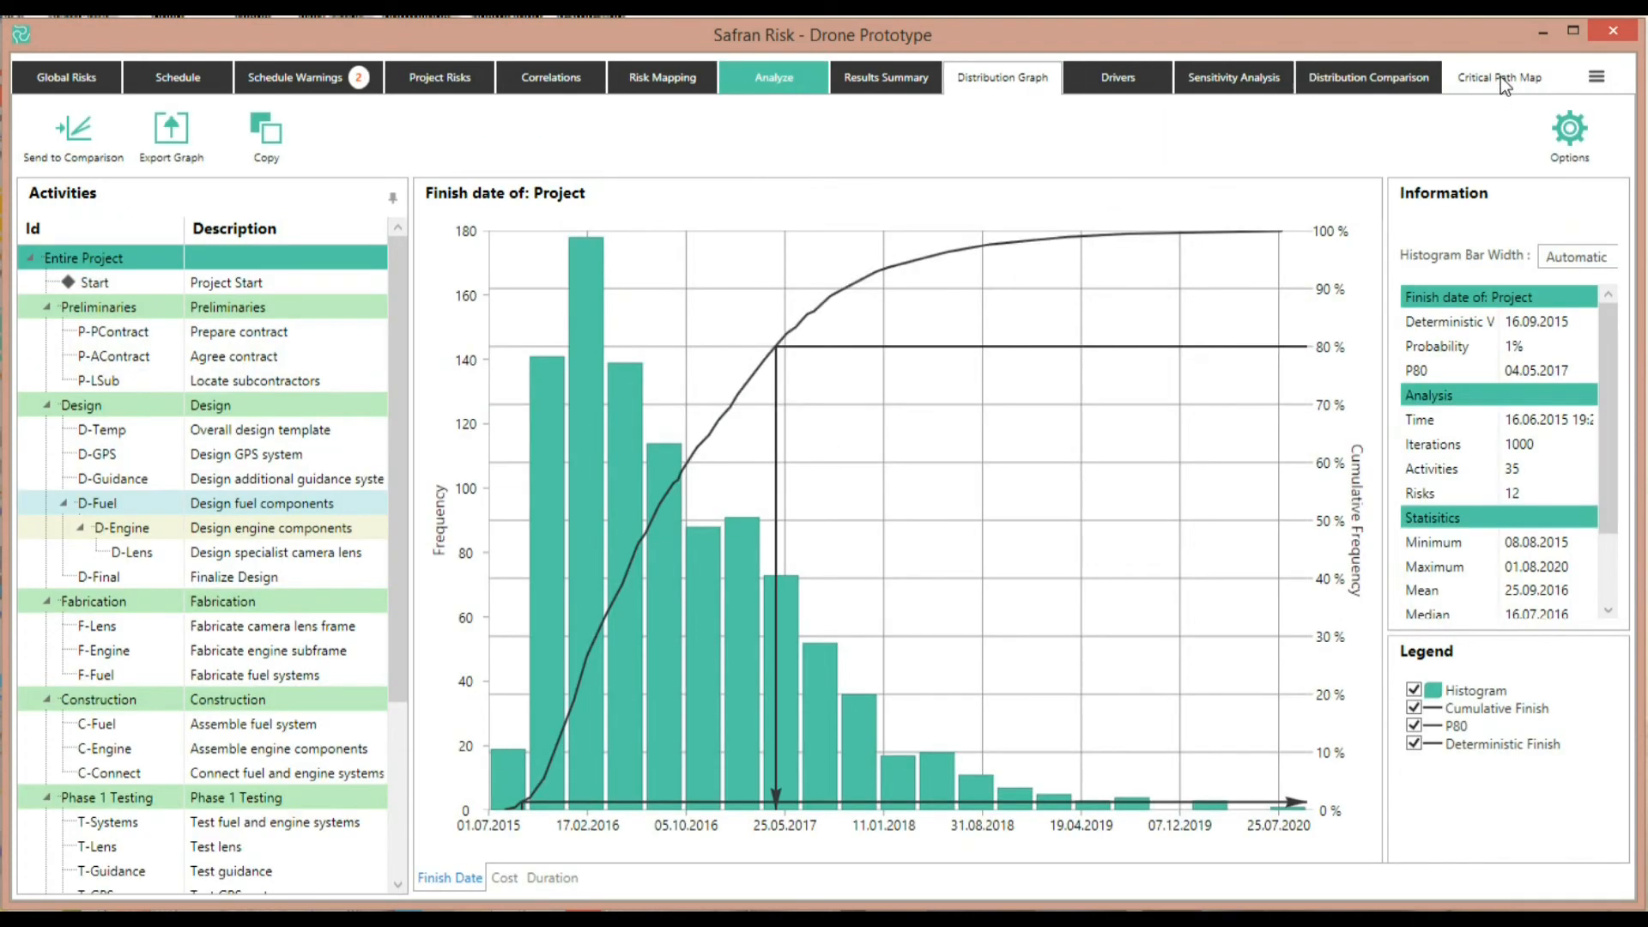
Run the critical path analysis and sort the critical paths by frequency
left_click(1500, 75)
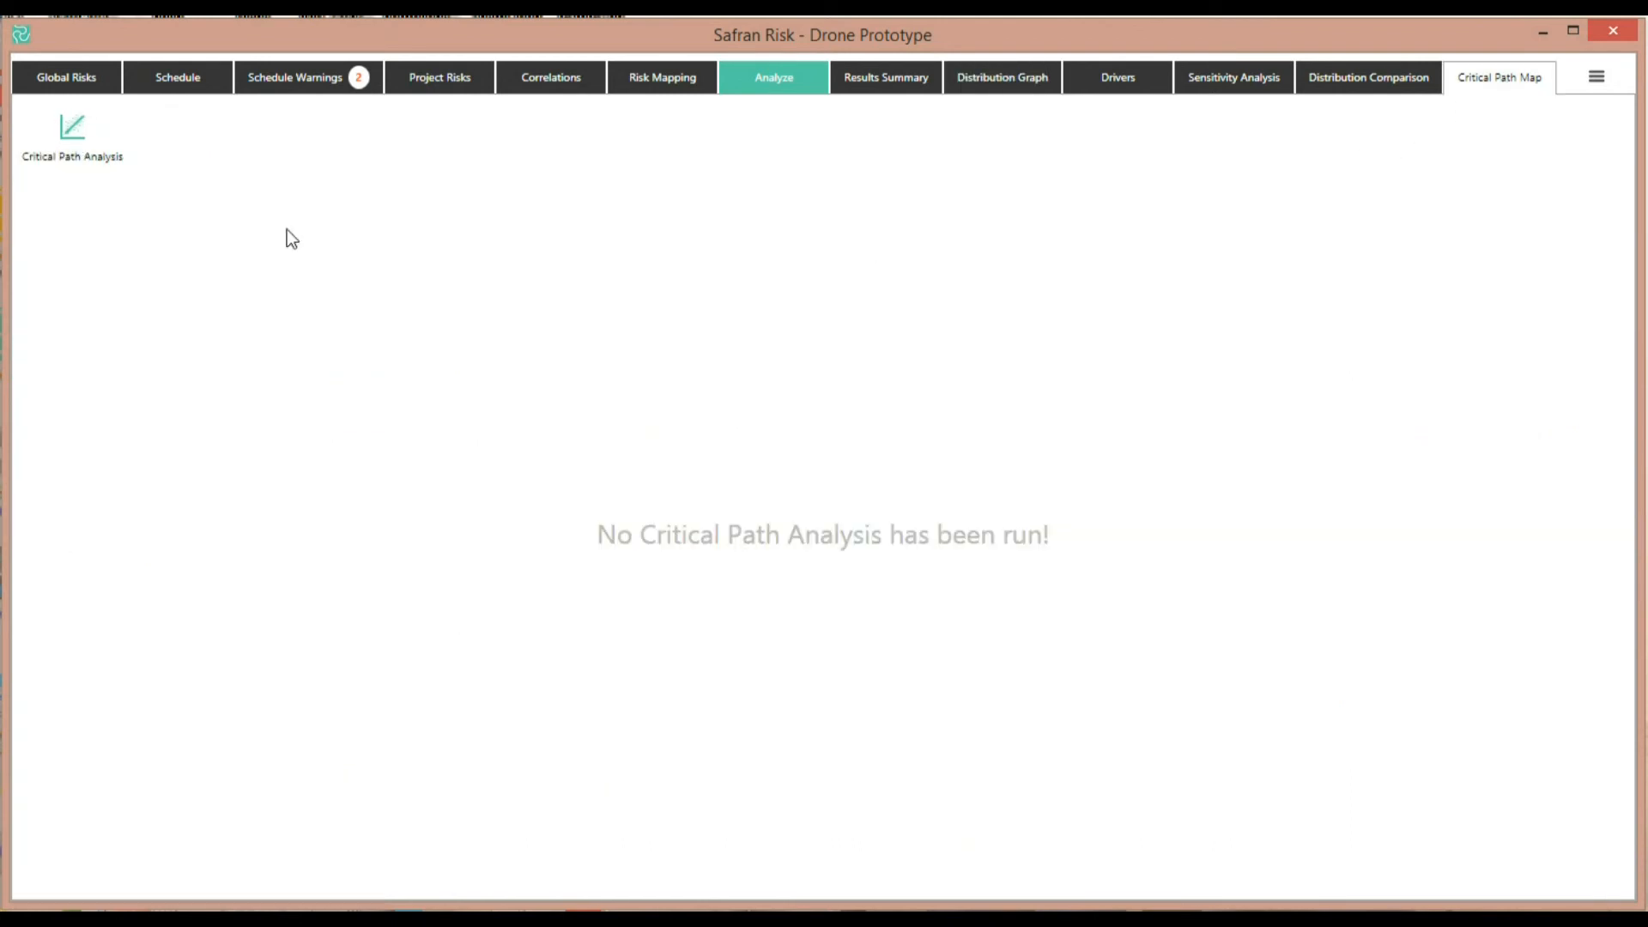
left_click(69, 133)
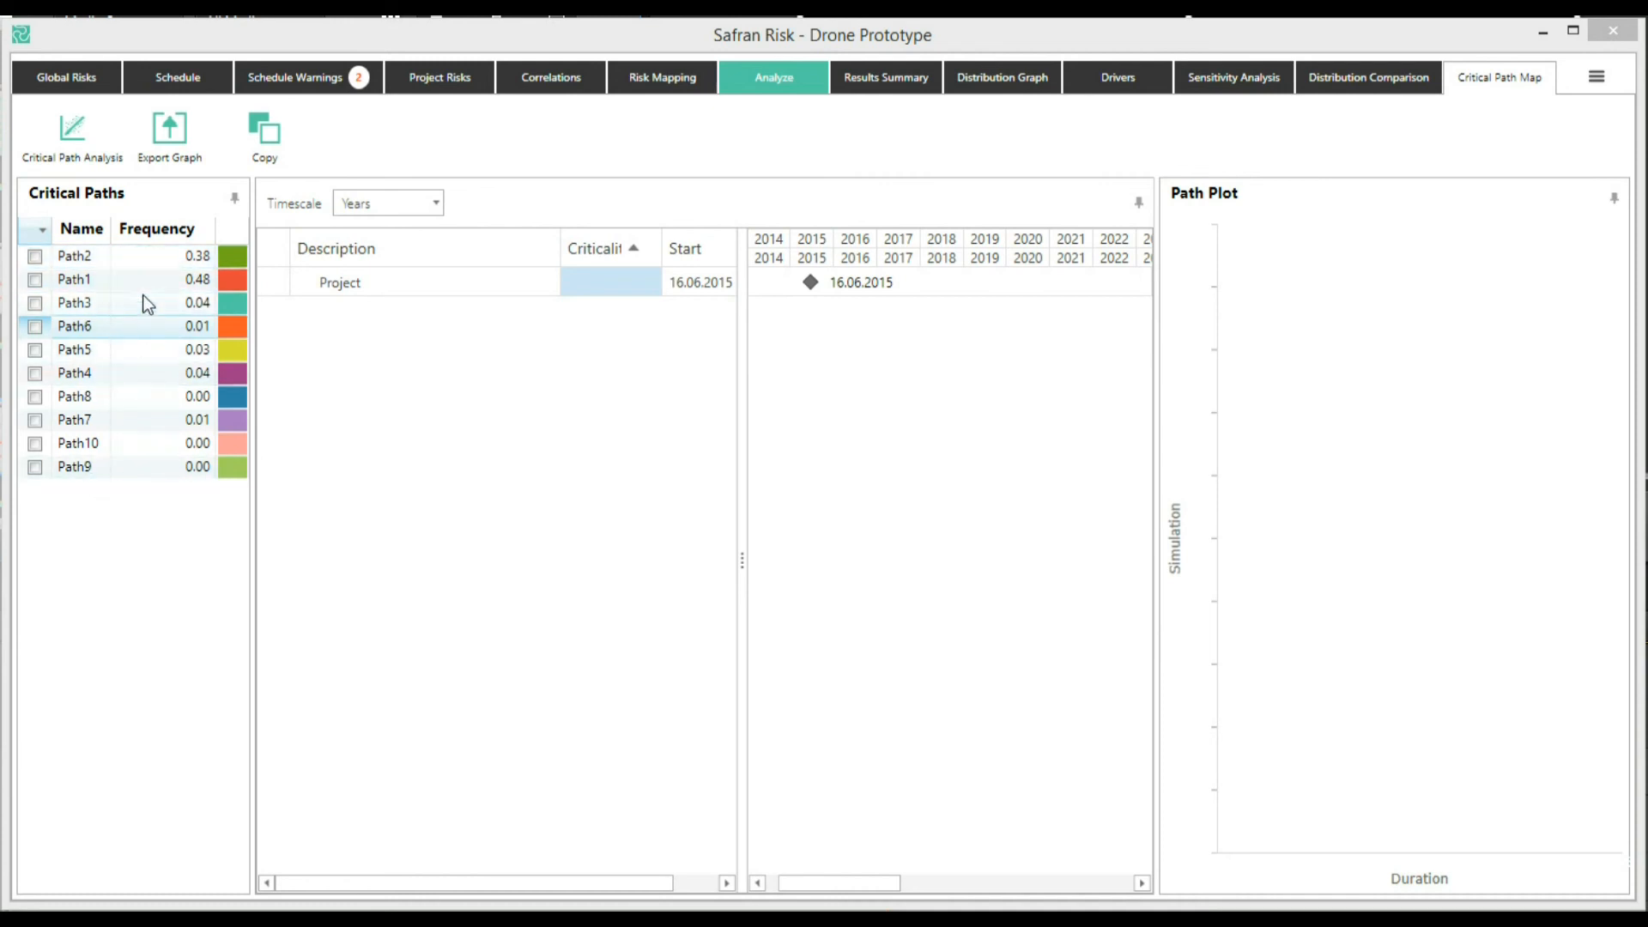
left_click(190, 231)
left_click(191, 233)
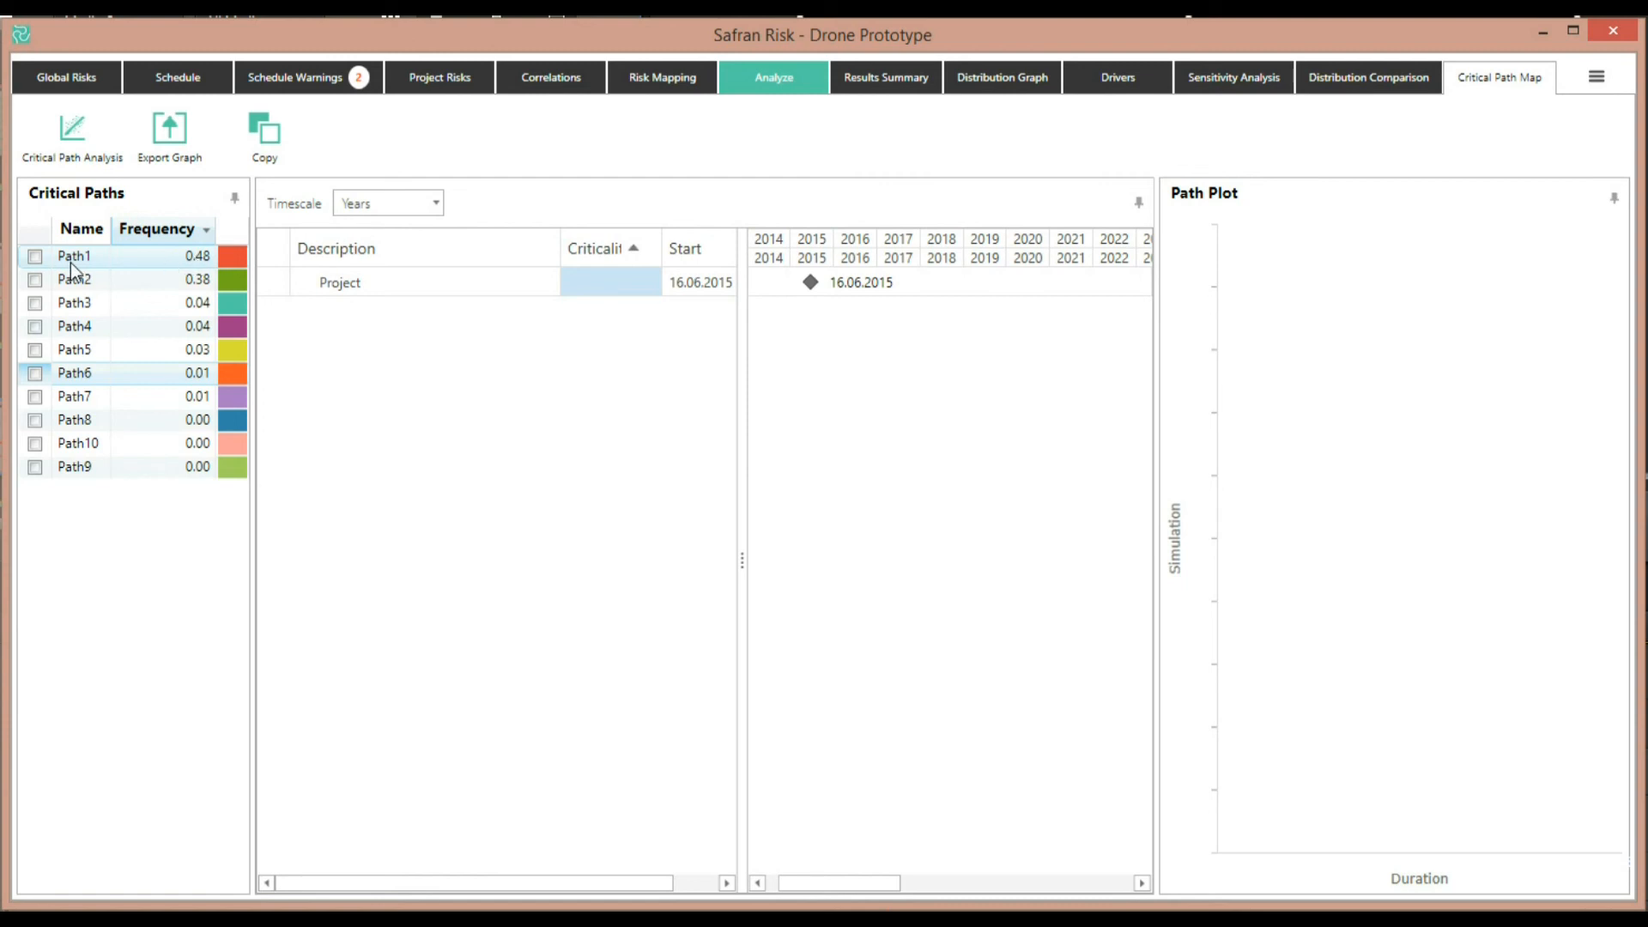
Inspect individual critical paths one at a time in the path plot and activity list
left_click(35, 256)
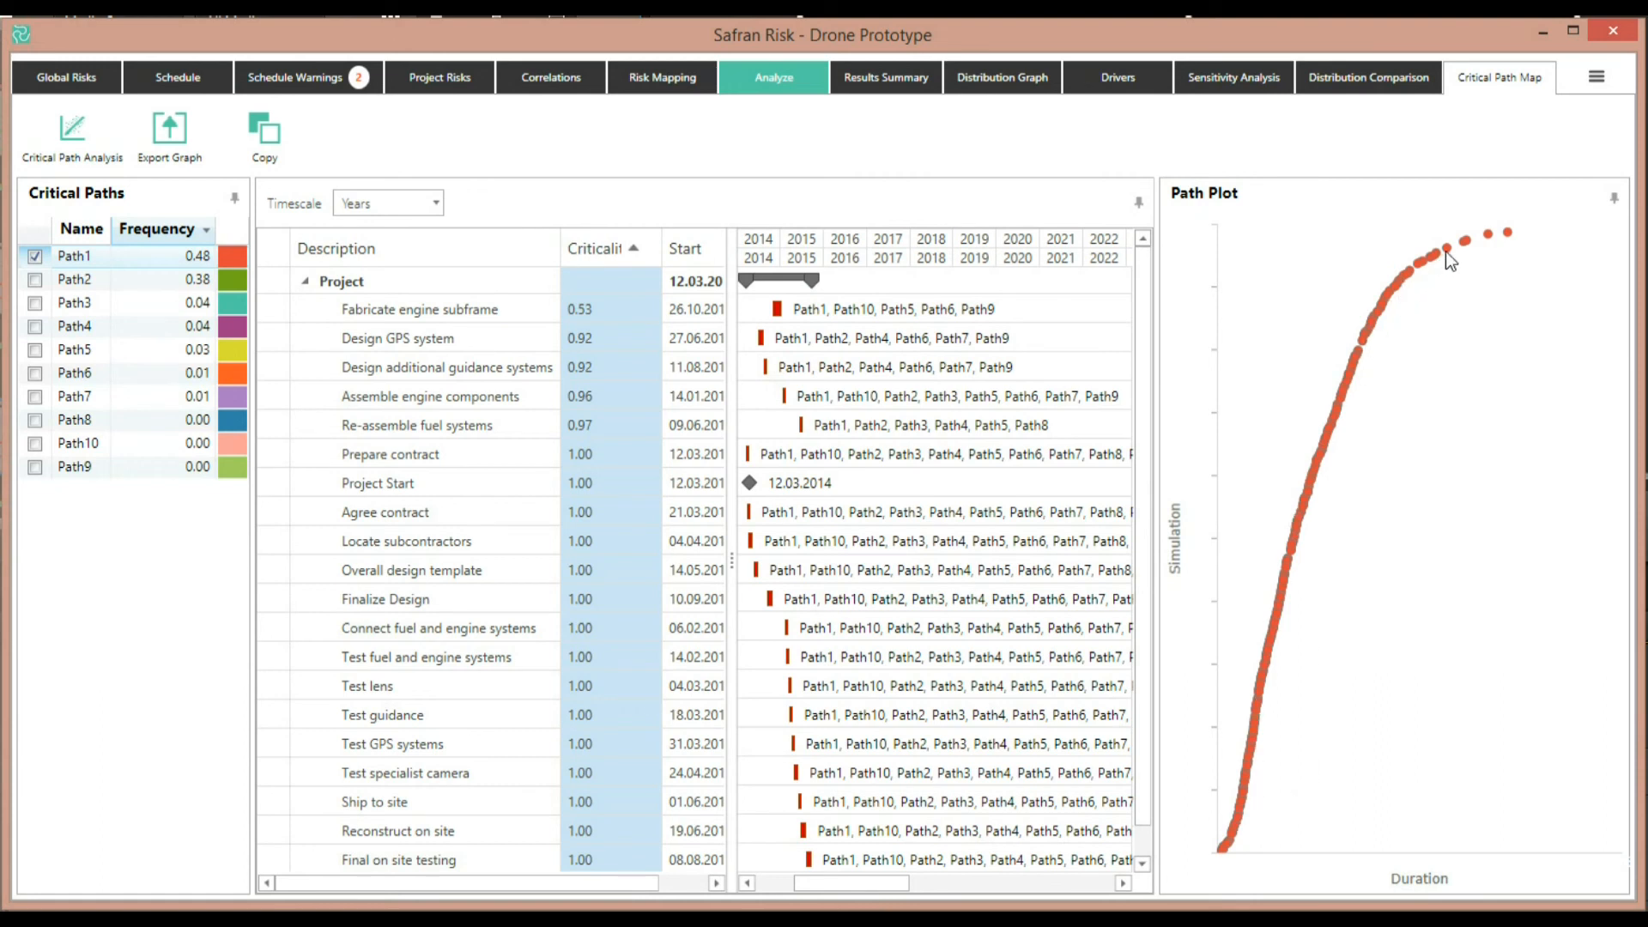
left_click(37, 255)
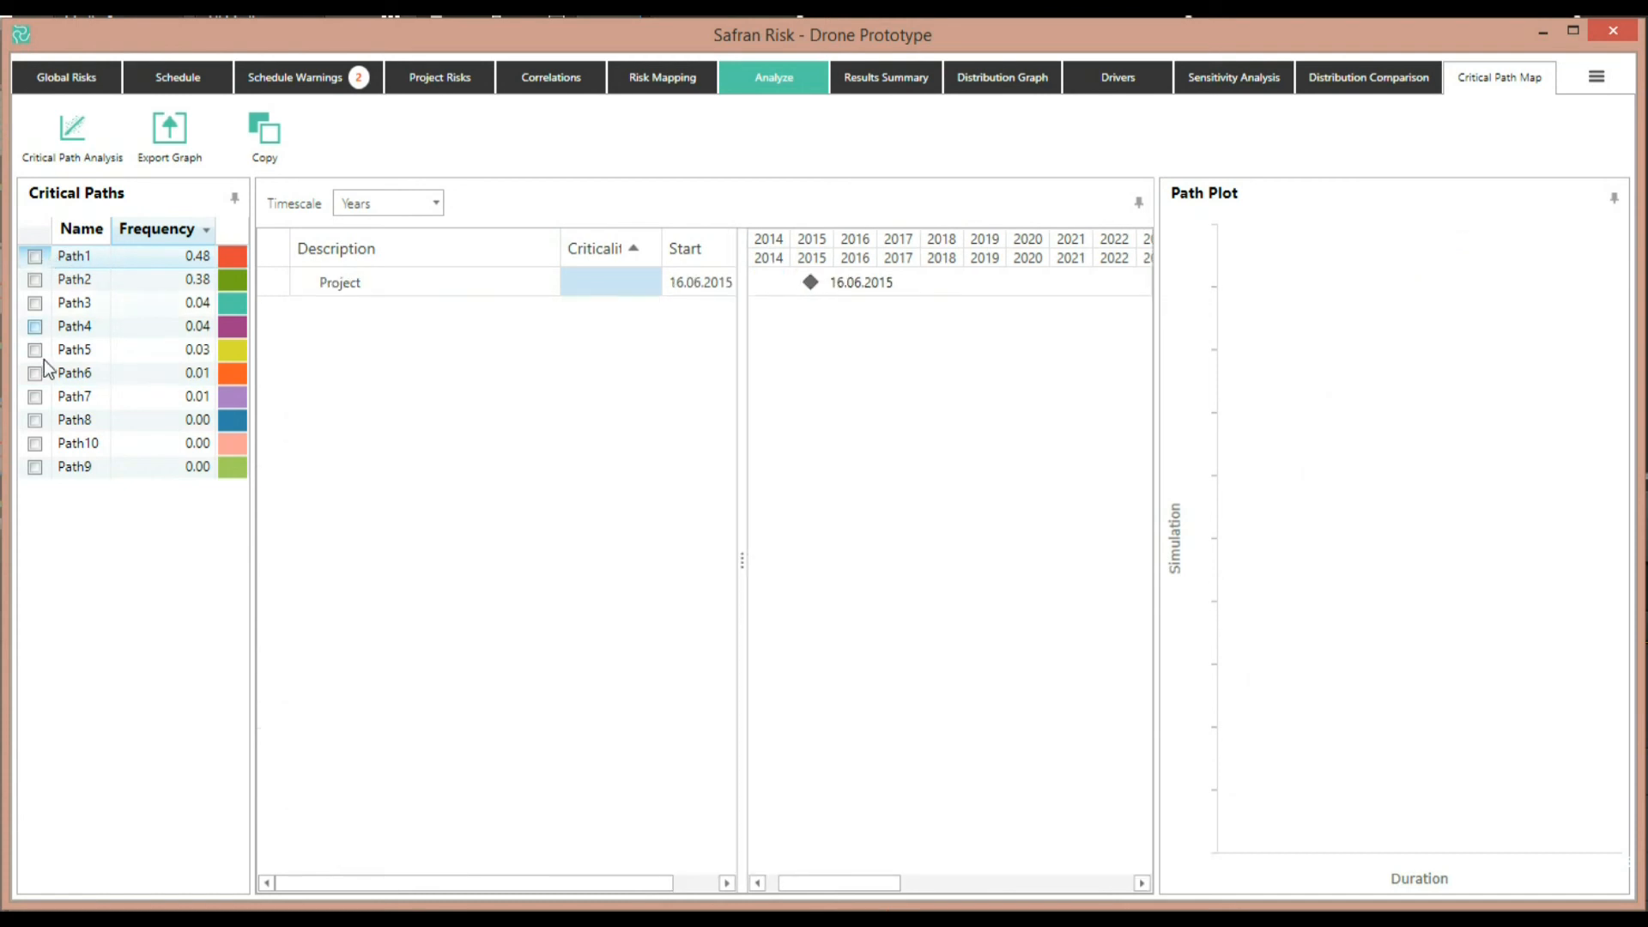
left_click(35, 350)
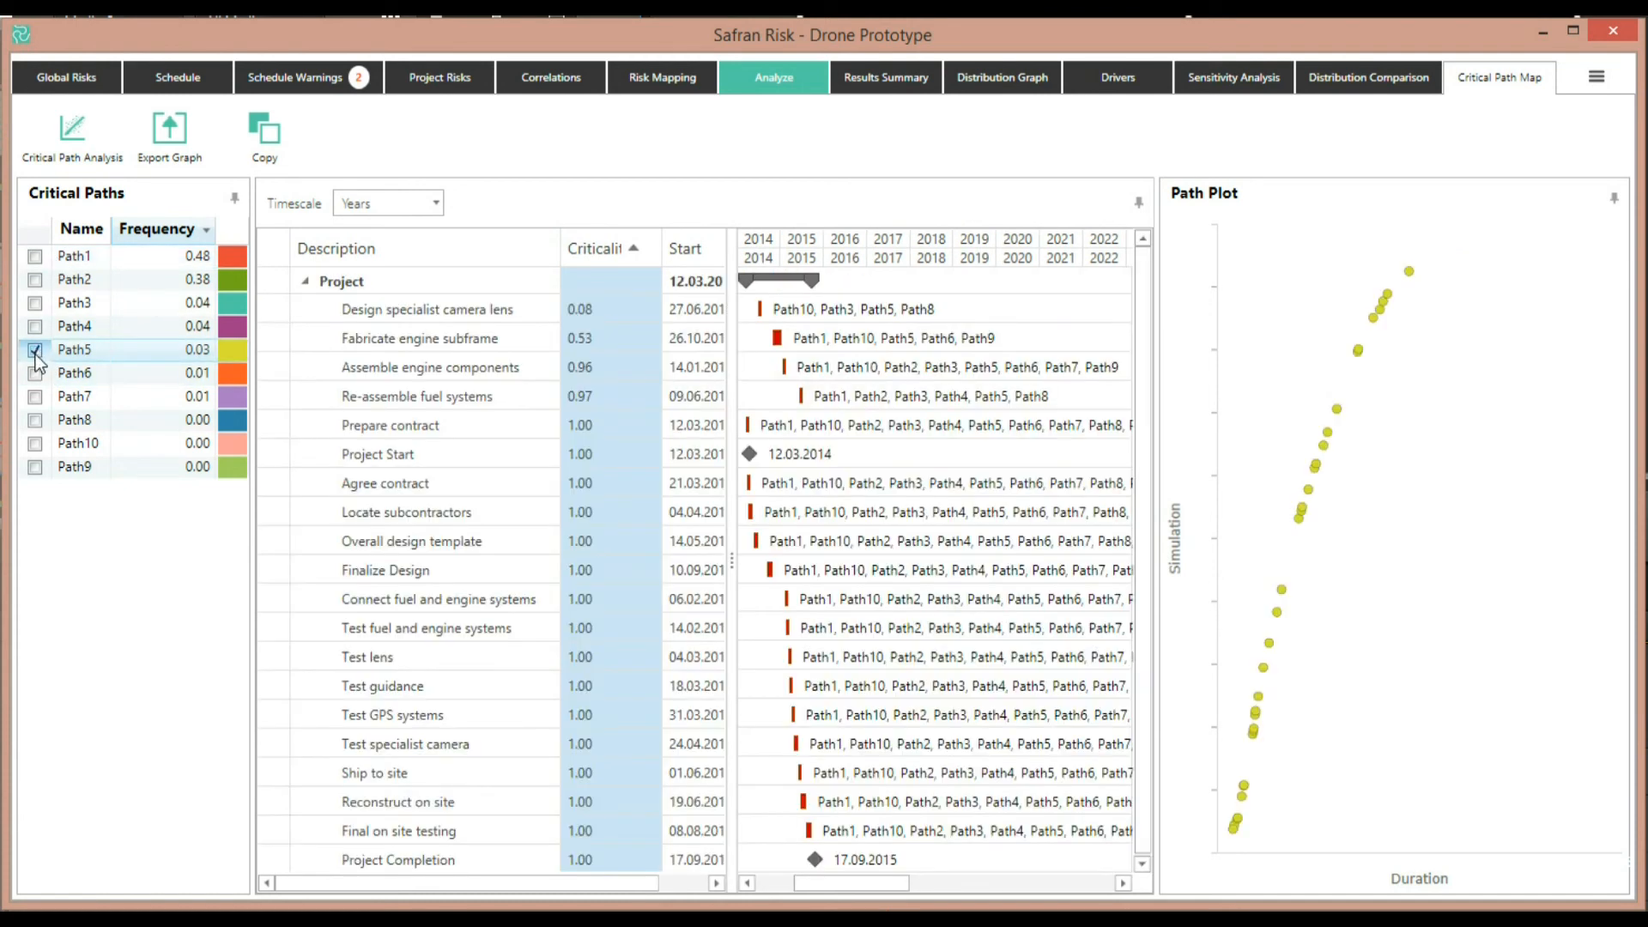
left_click(35, 373)
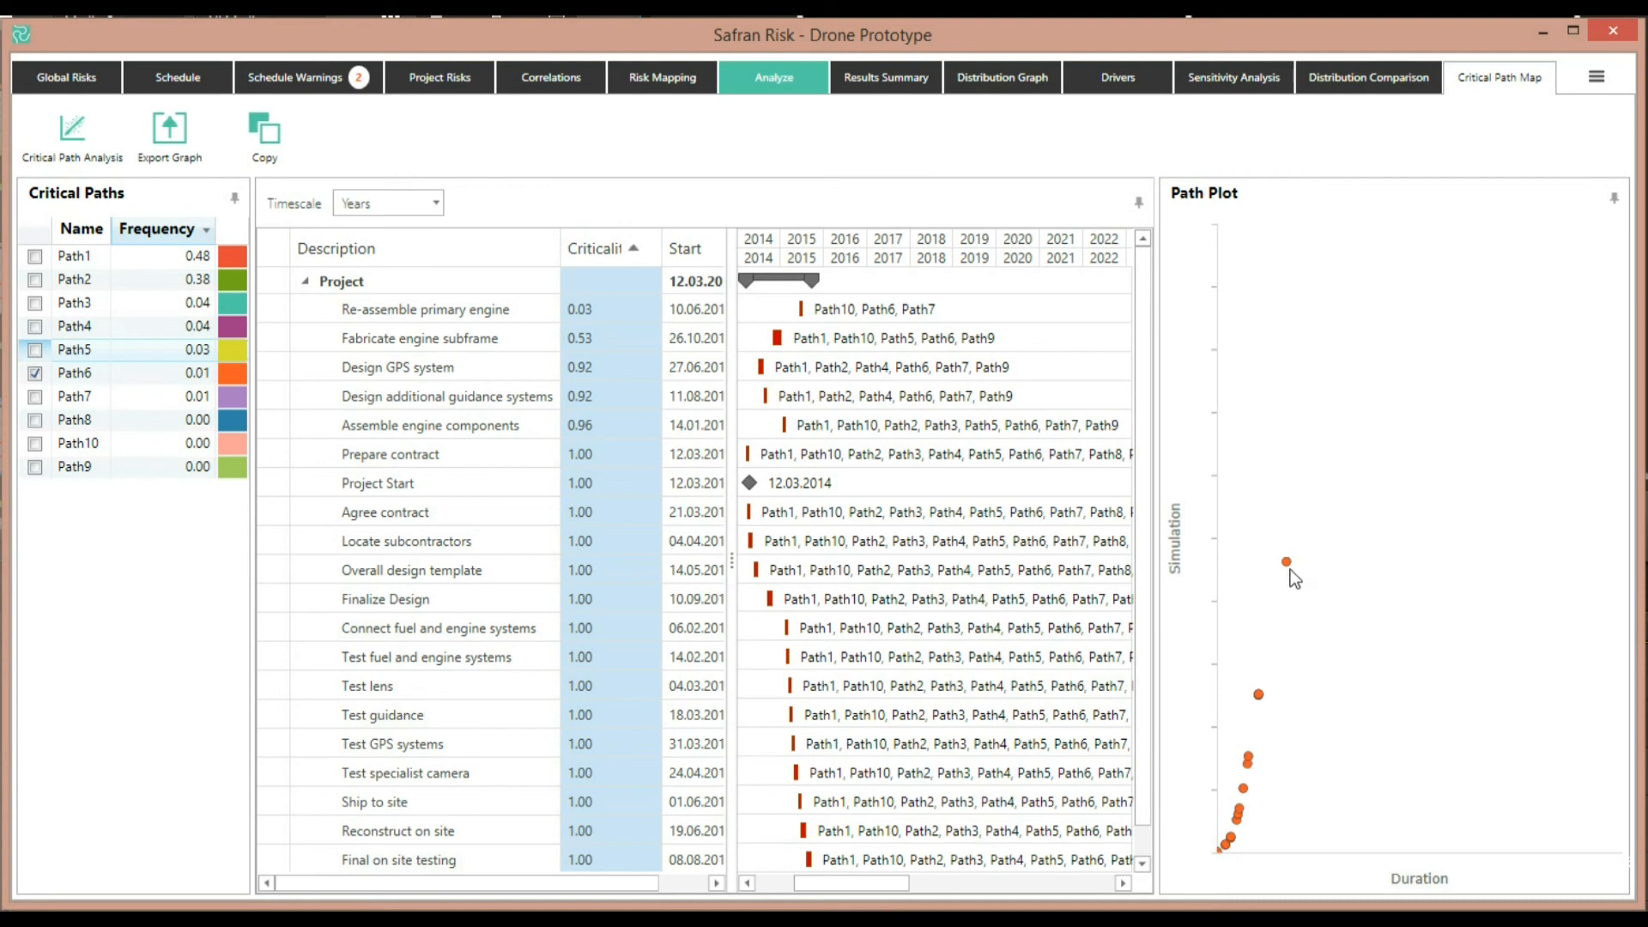
left_click(35, 374)
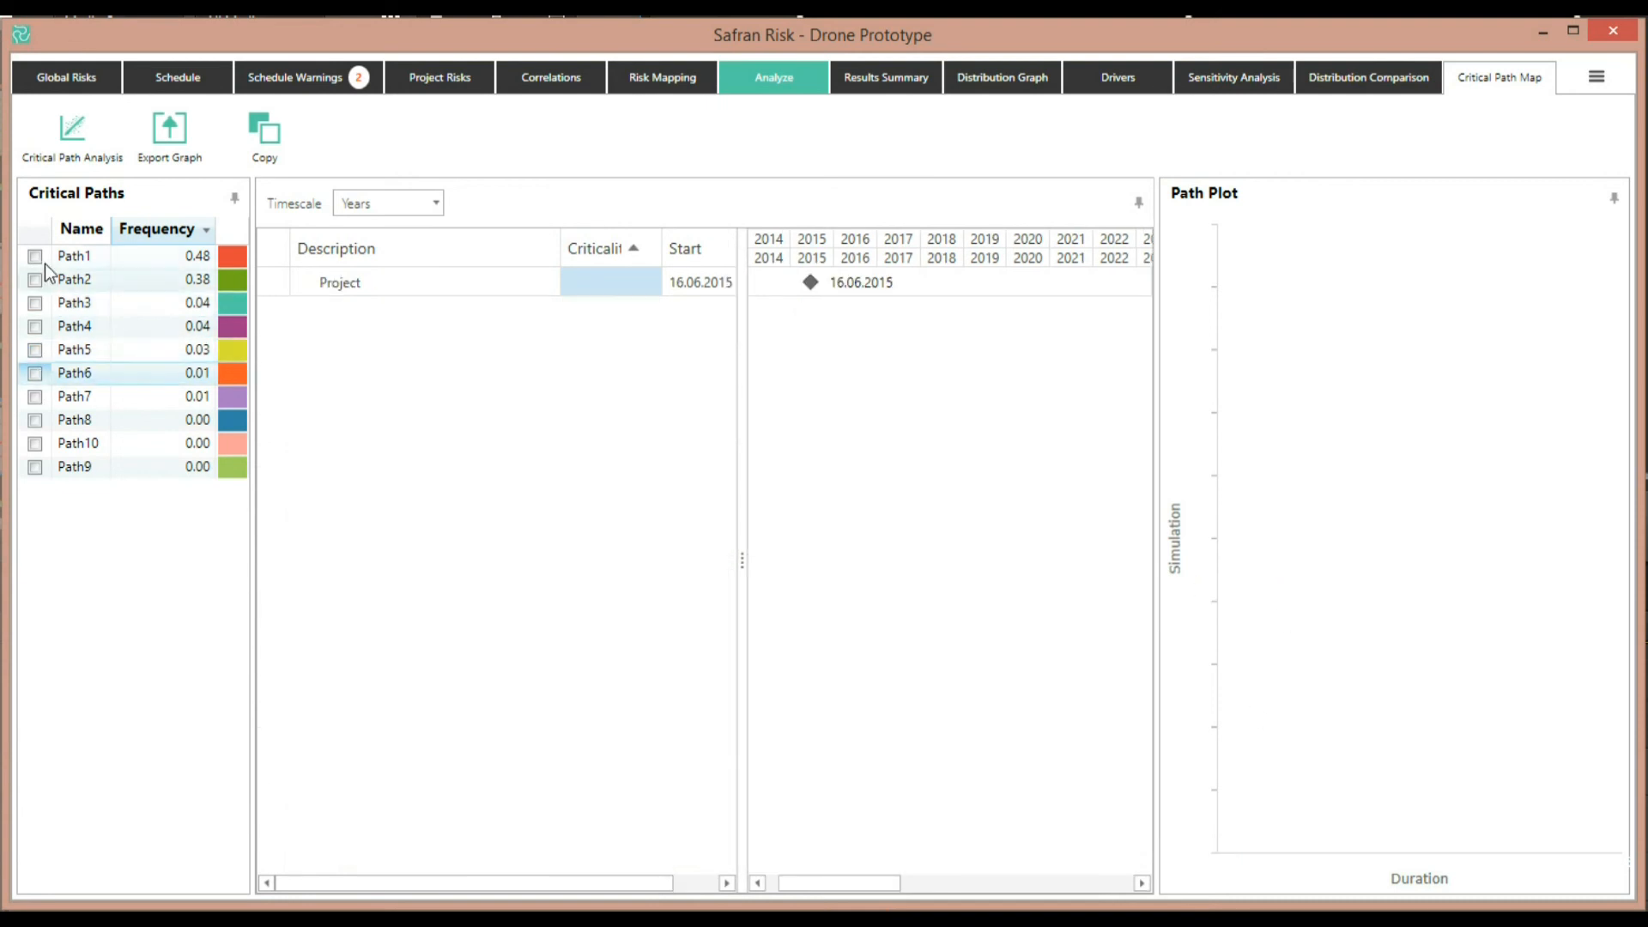
Display Path1, Path4 and Path5 together in the critical path map
left_click(35, 257)
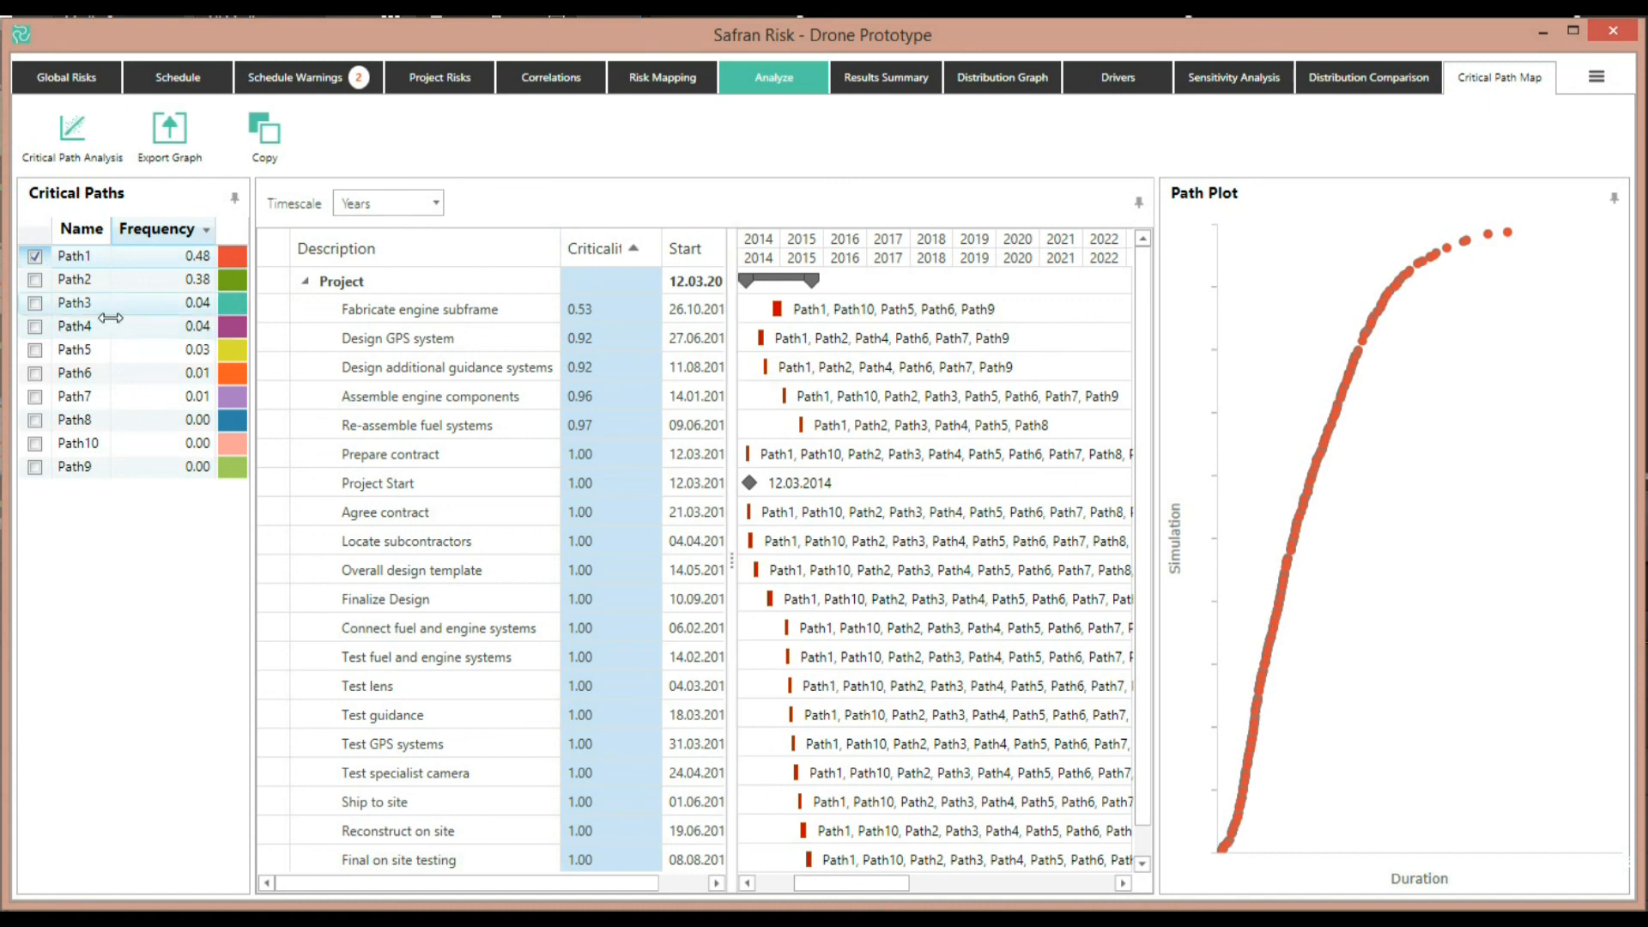
left_click(35, 327)
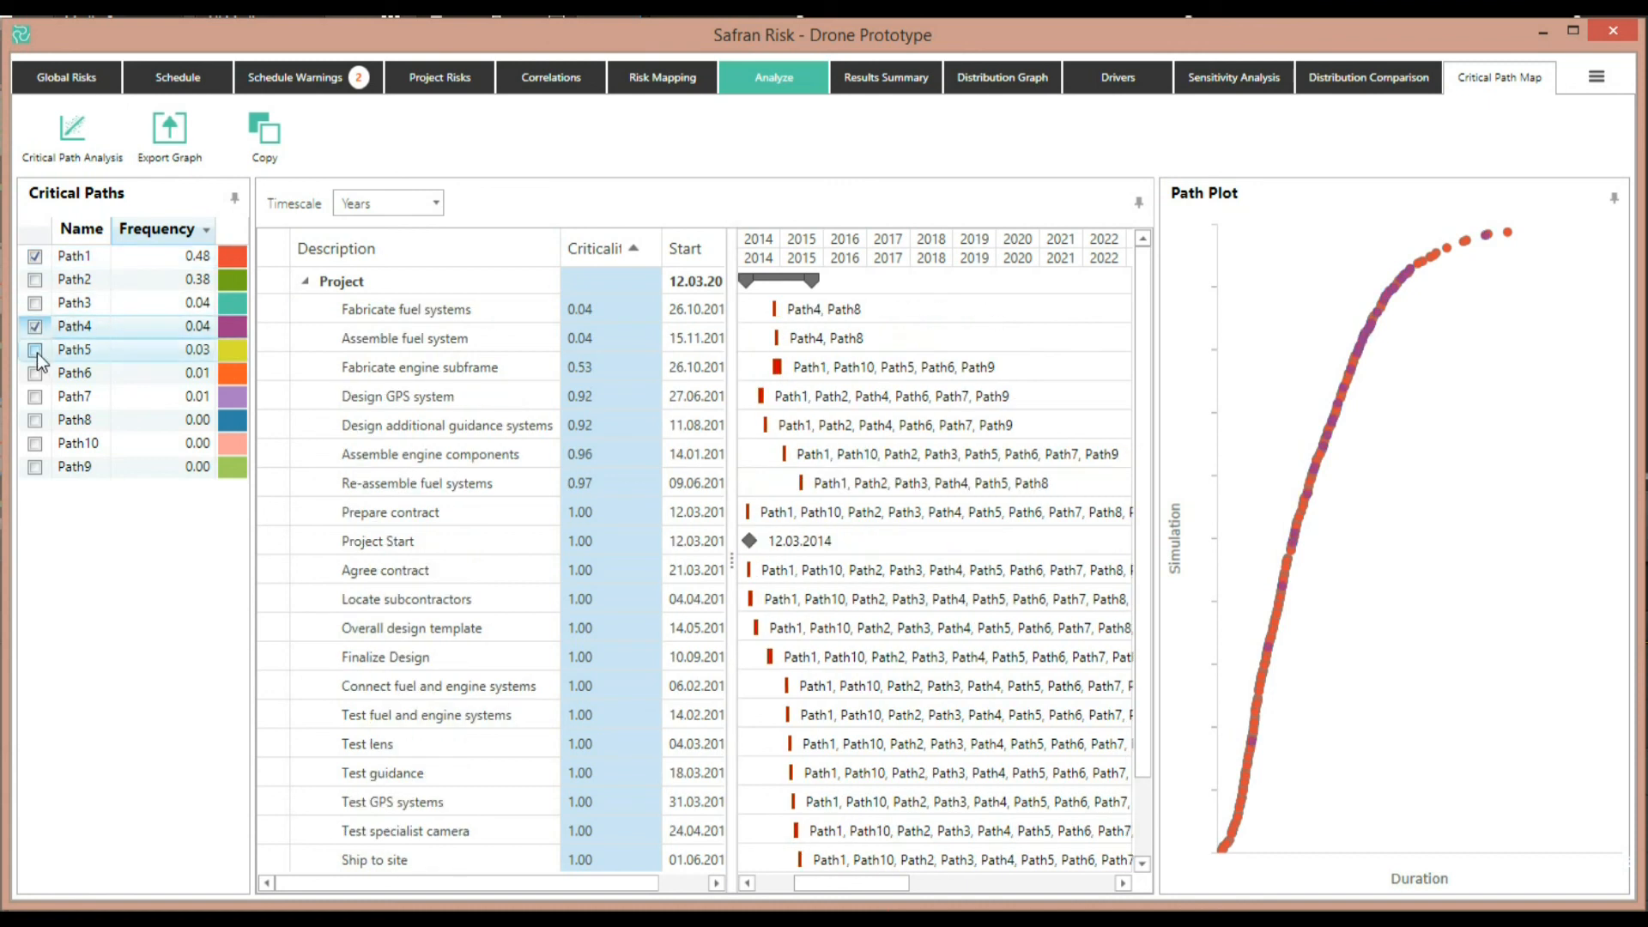
left_click(35, 350)
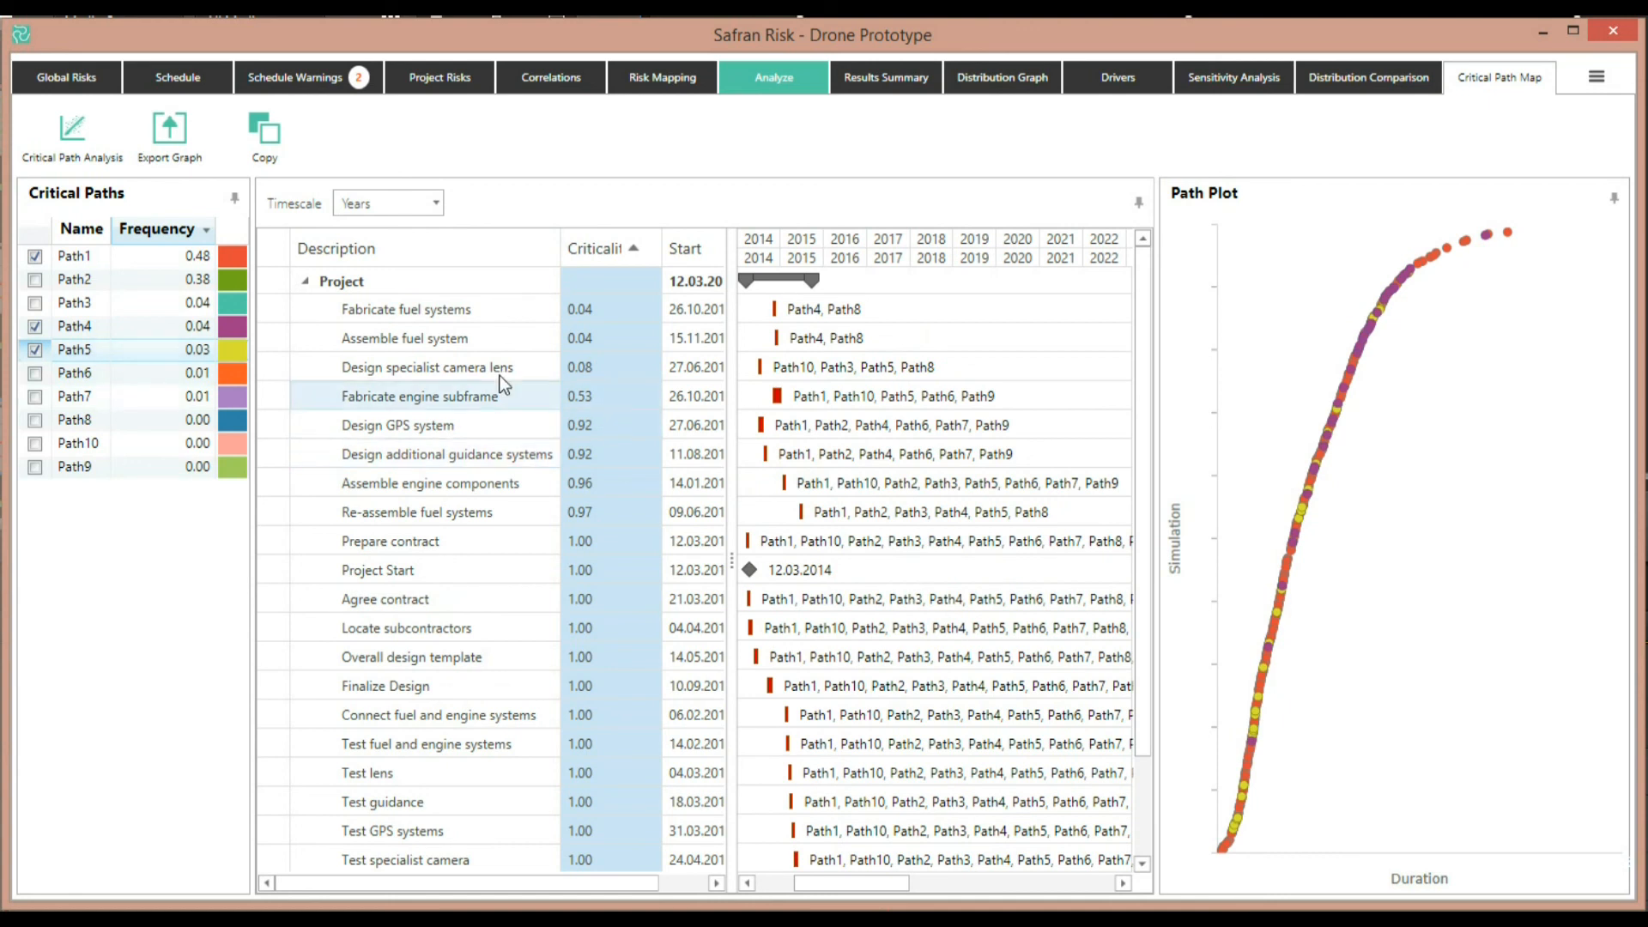